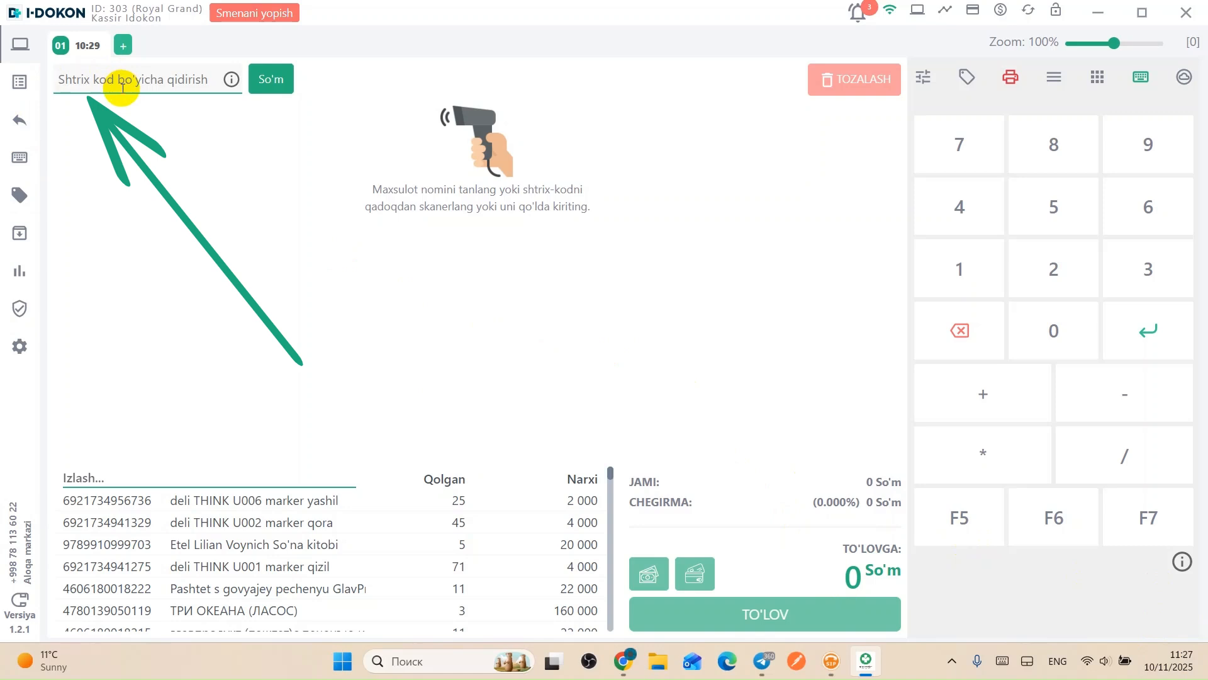
text(6977861621207)
key(Return)
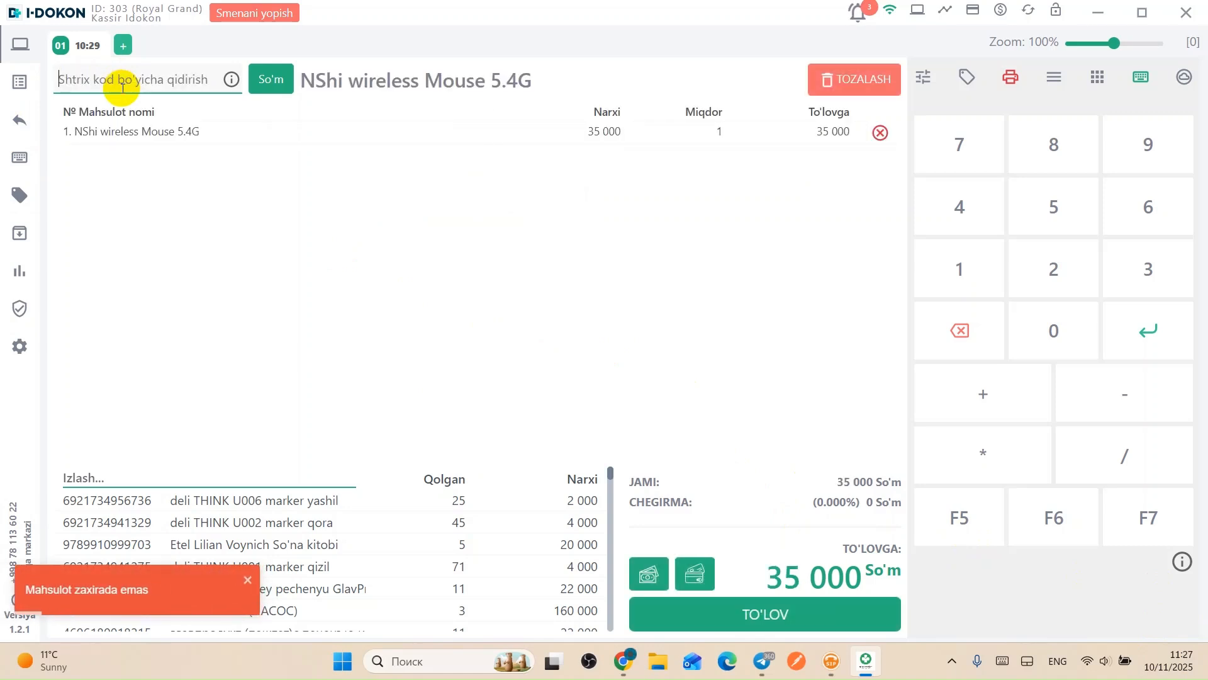
text(6921734941329)
key(Return)
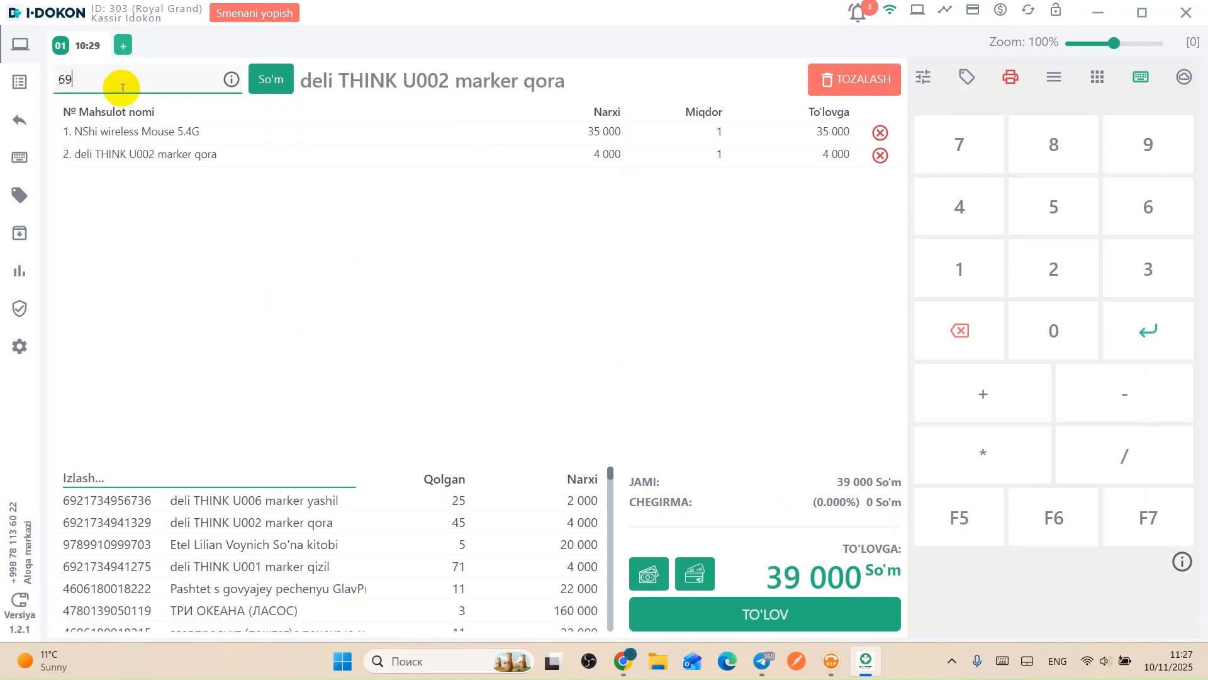
text(6921734956736)
key(Return)
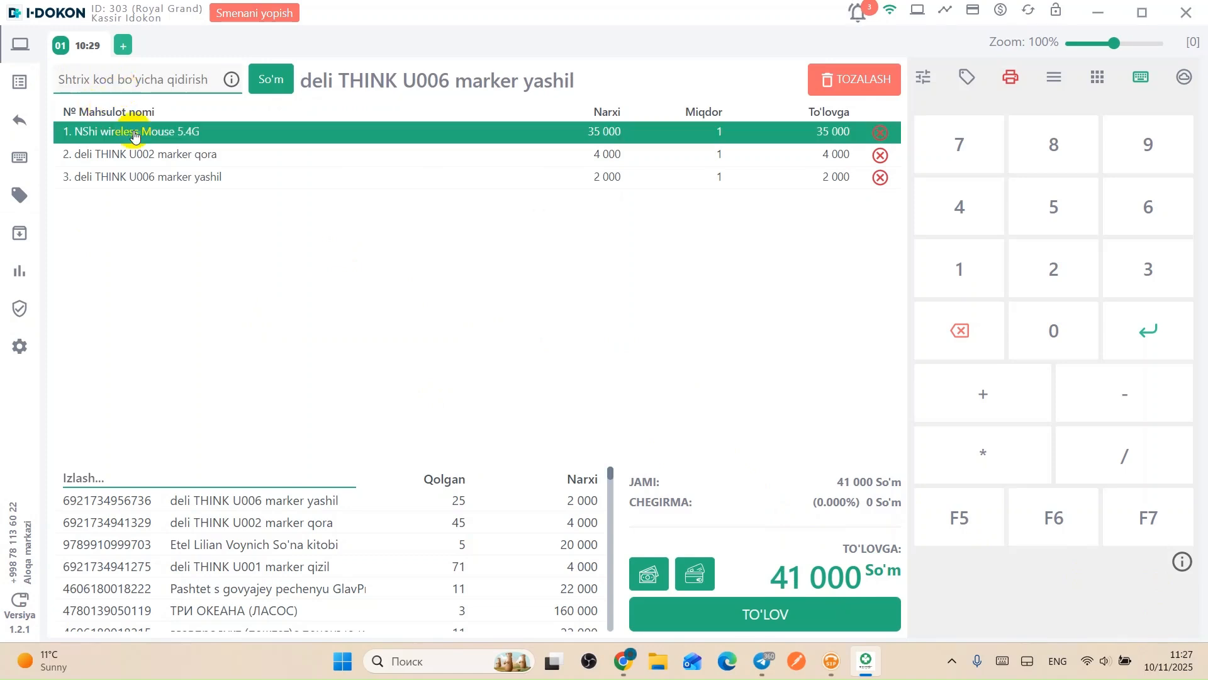
click(557, 135)
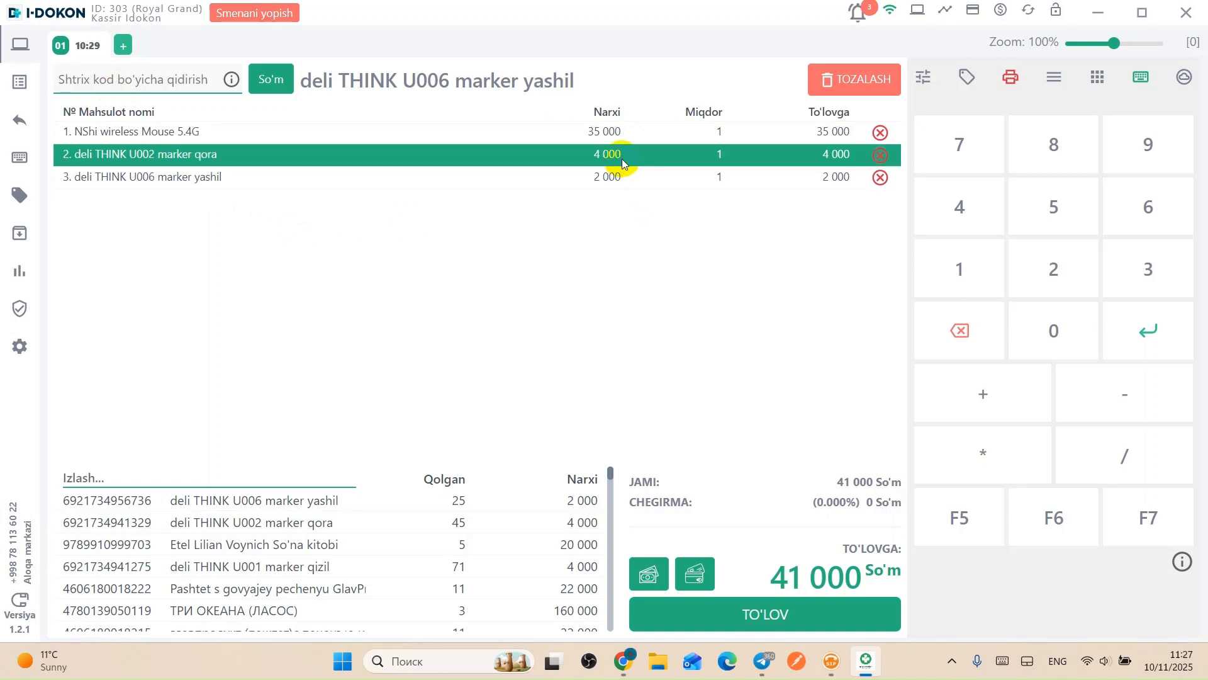
text(6921734956736)
key(Return)
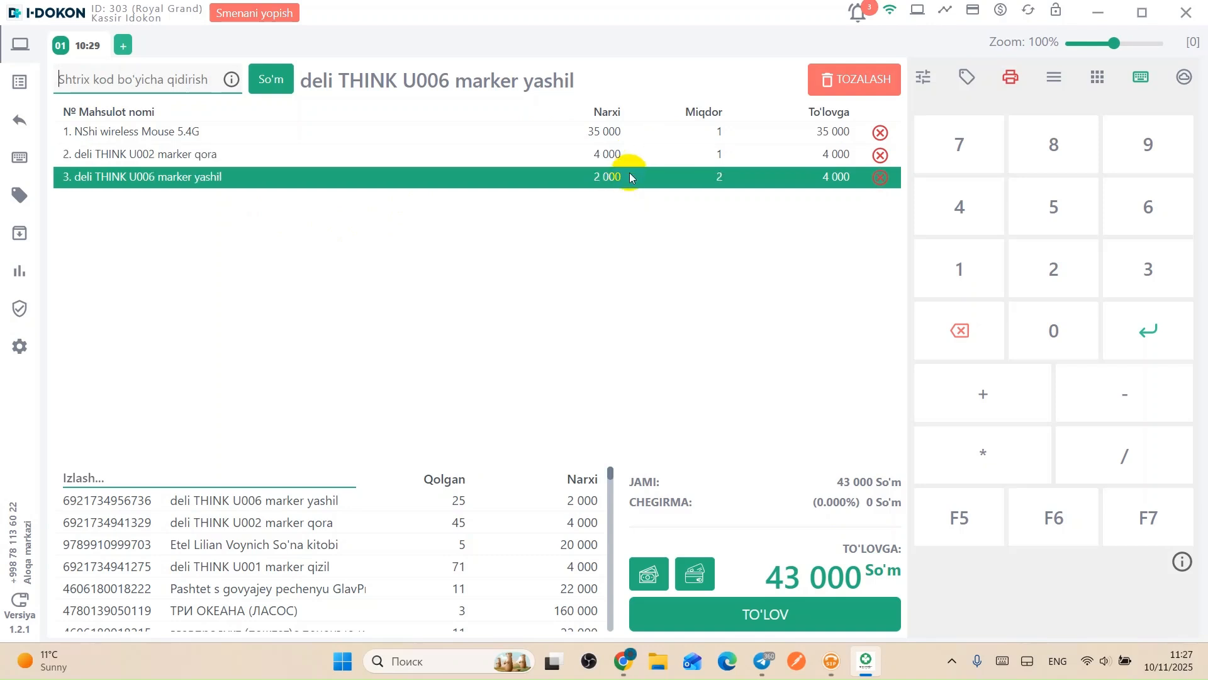
Raise the quantity of deli THINK U006 marker yashil to 6 in single units and lower it back to 2
click(974, 389)
click(974, 389)
click(974, 389)
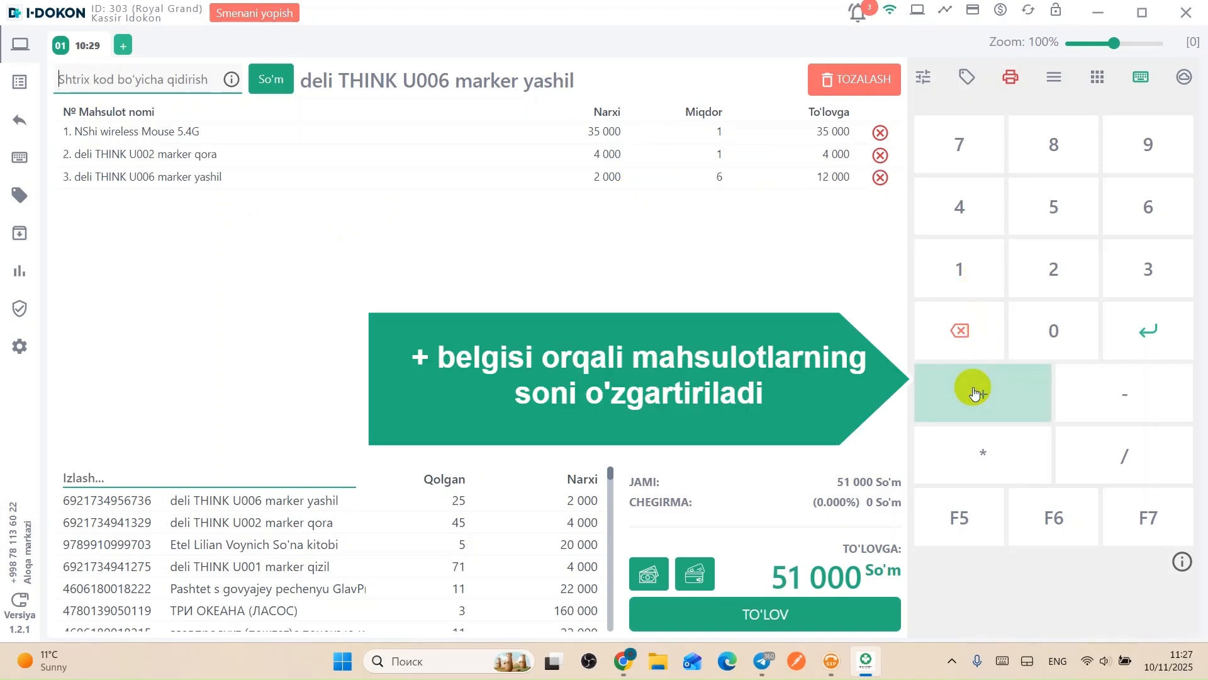
click(975, 391)
click(1105, 406)
click(1105, 406)
click(1105, 406)
click(1105, 406)
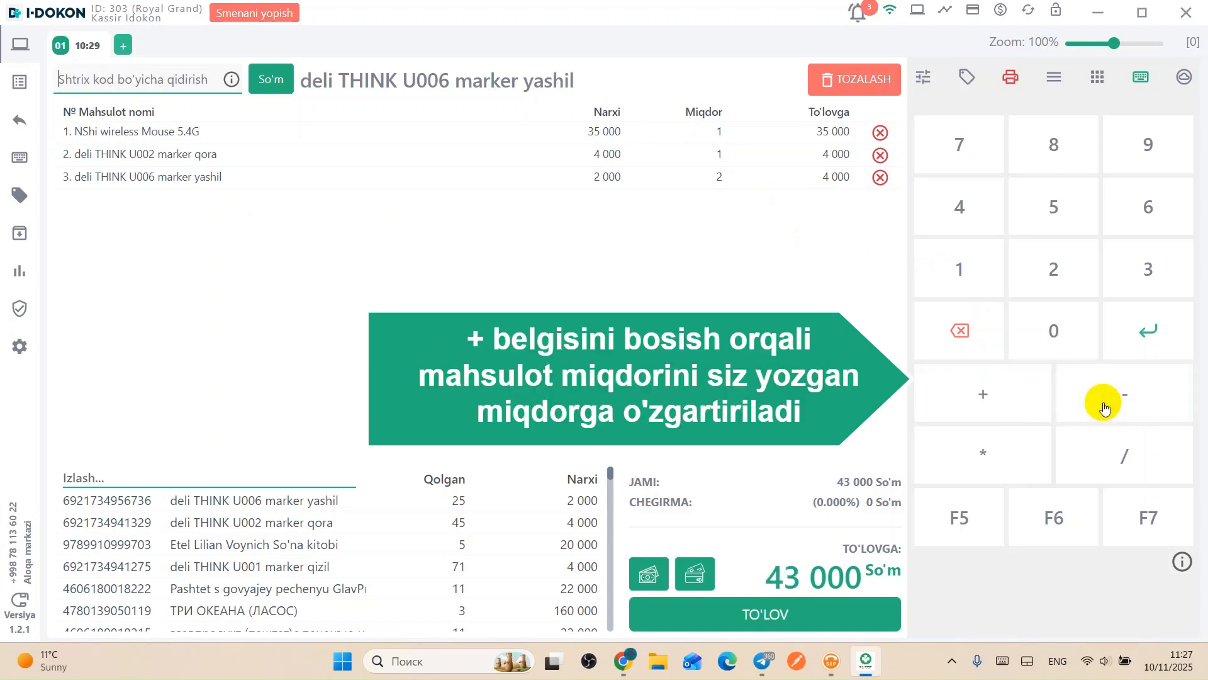
Set the quantity of deli THINK U006 marker yashil to 50
click(1045, 210)
click(1061, 340)
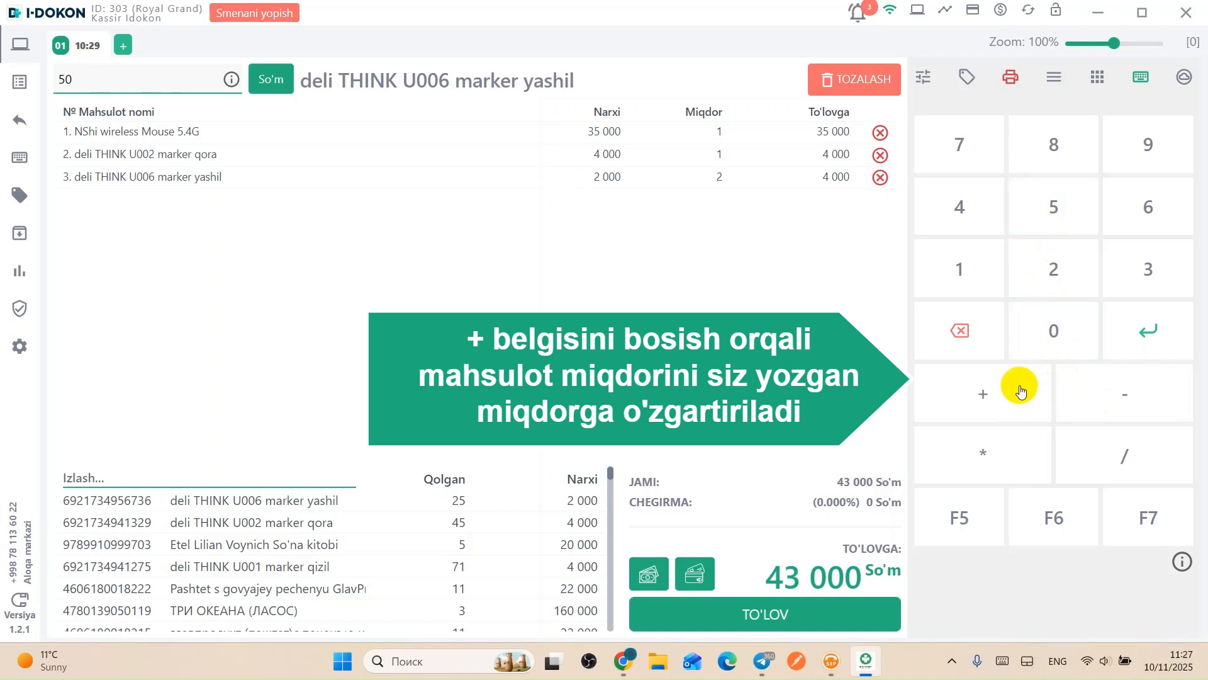
click(997, 394)
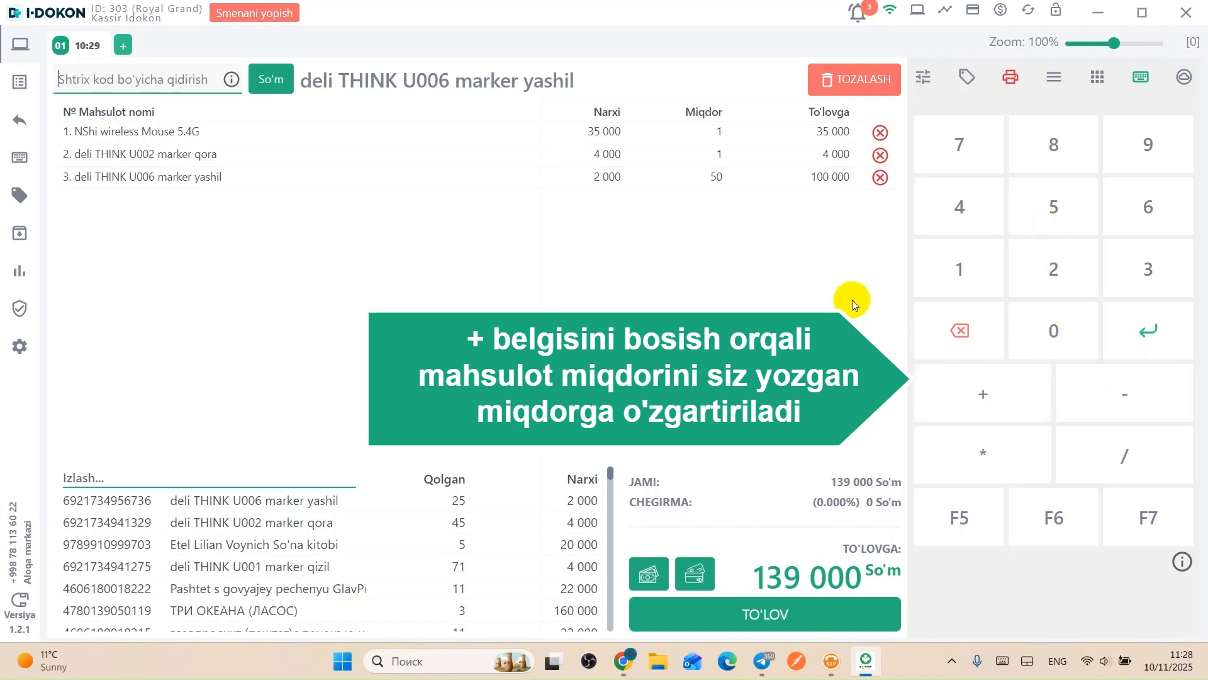
Set the quantity of deli THINK U006 marker yashil to 5
click(711, 188)
click(733, 235)
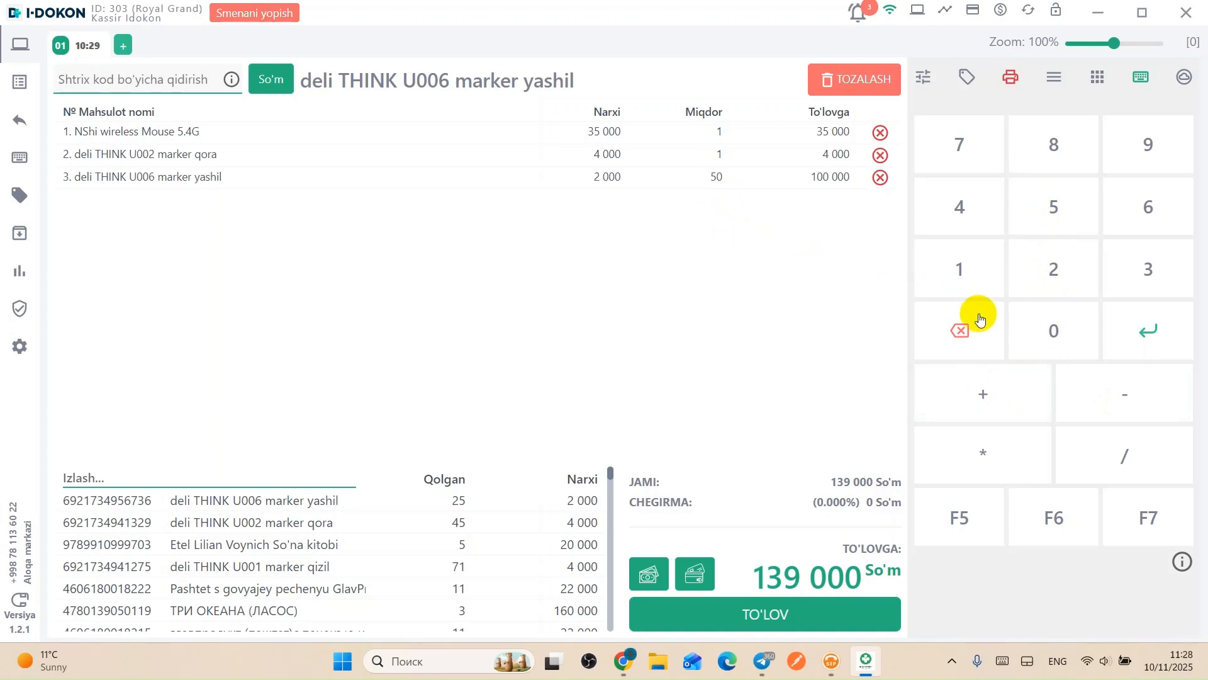
click(716, 178)
click(1057, 203)
click(987, 381)
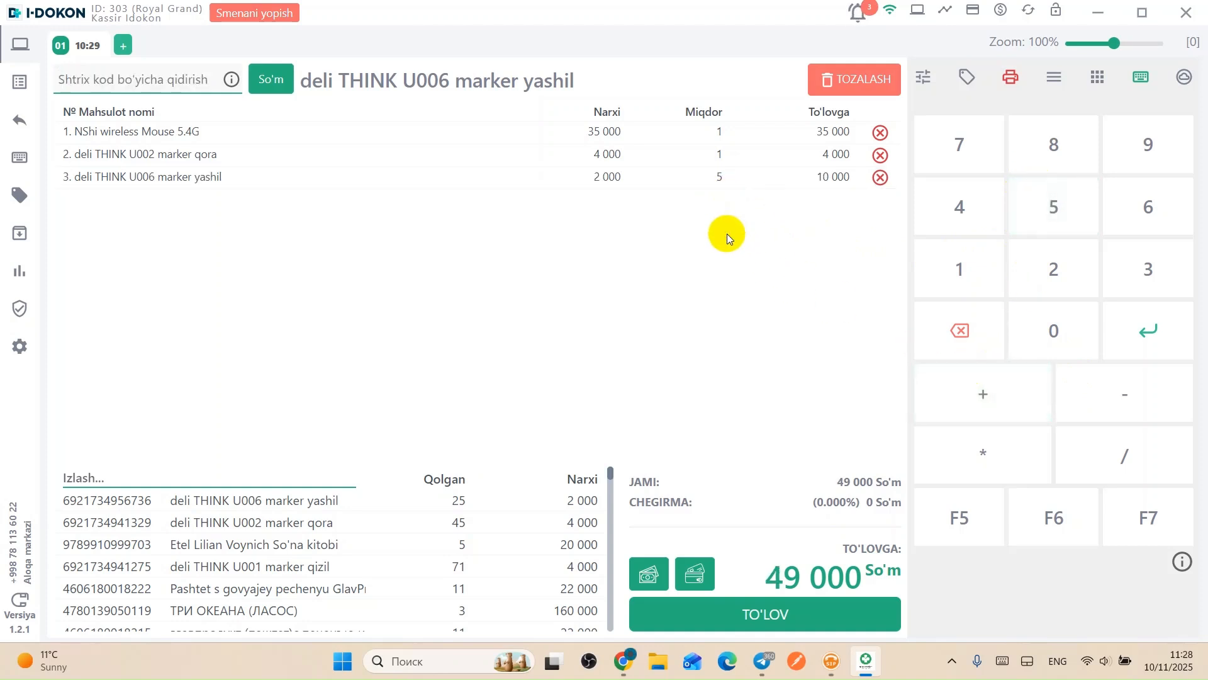
Search the products by name for "banan" and add Banan (938994) to the sale
click(152, 84)
click(241, 476)
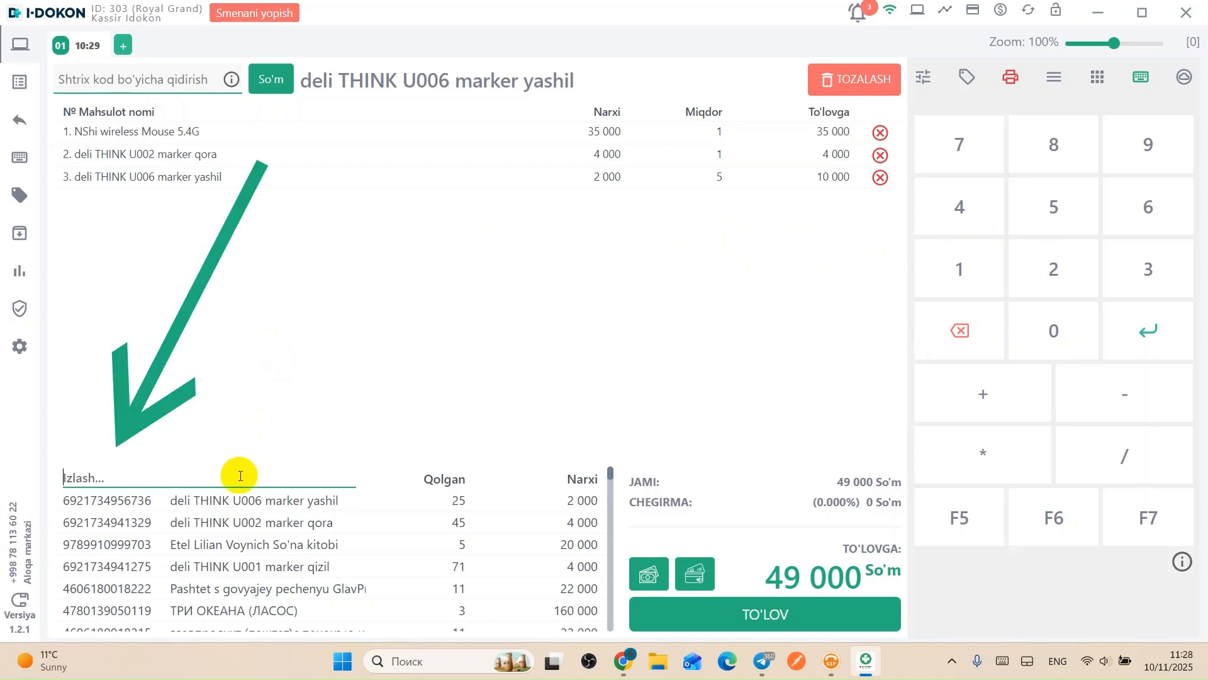
text(banan)
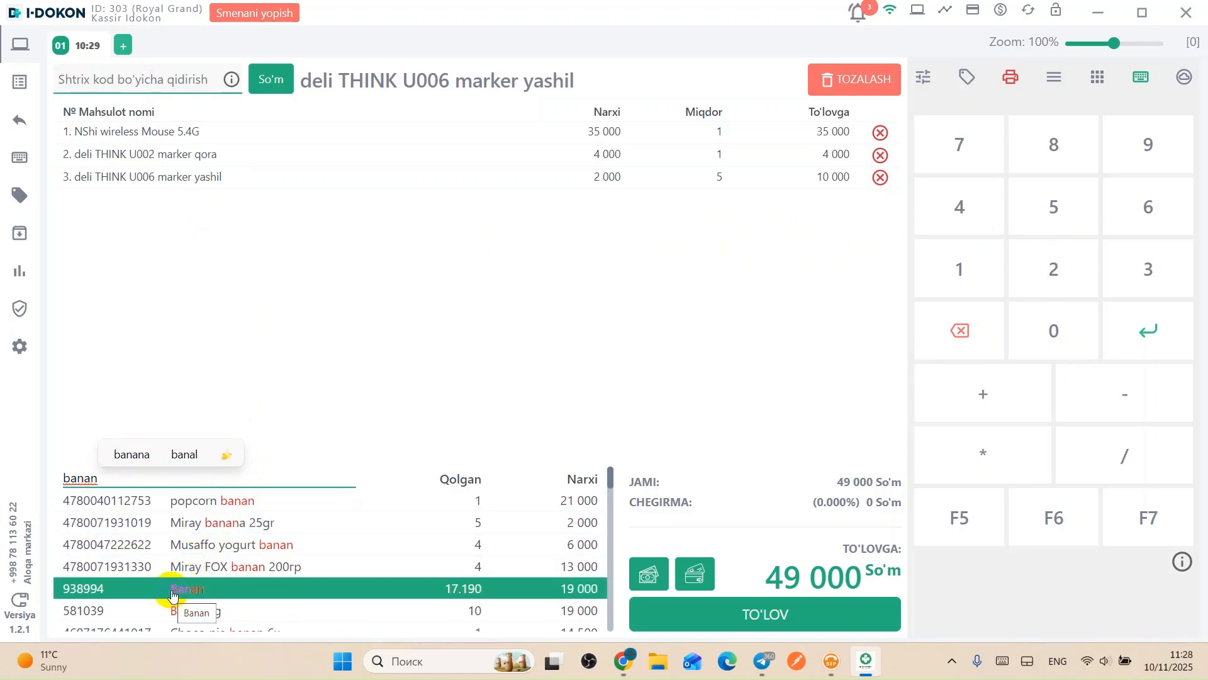
click(173, 596)
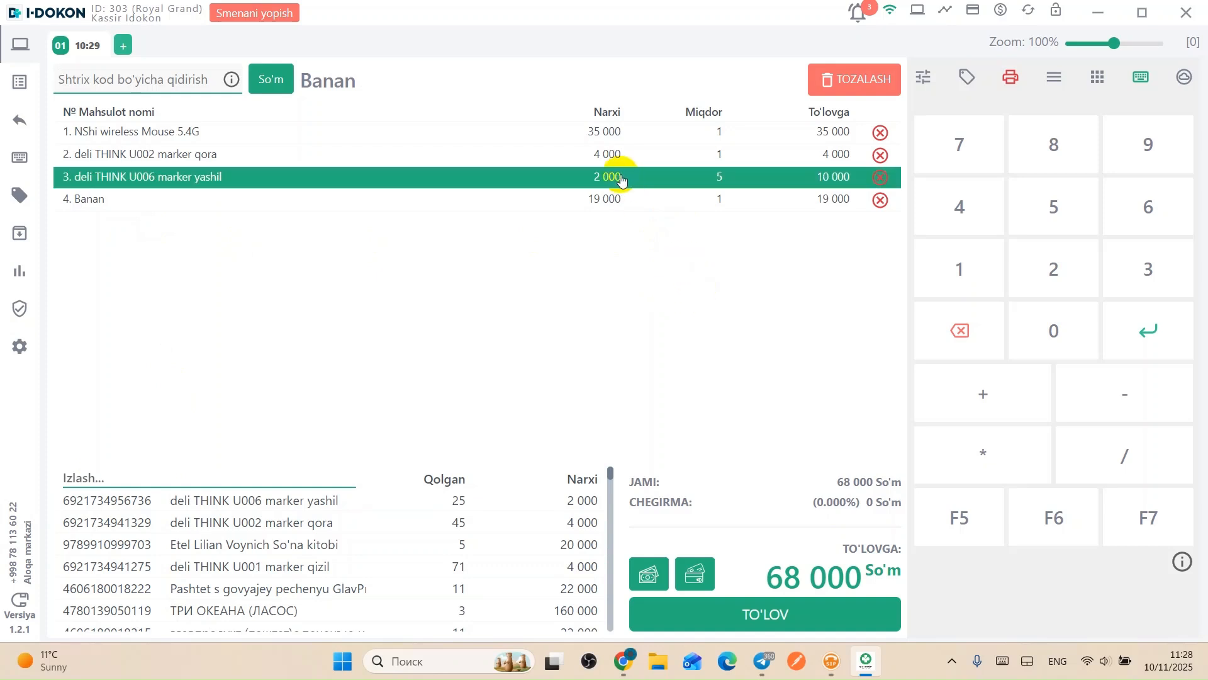
Set the Banan line by amount so that its total is 15 000 So'm
click(983, 267)
click(1056, 216)
triple_click(1058, 316)
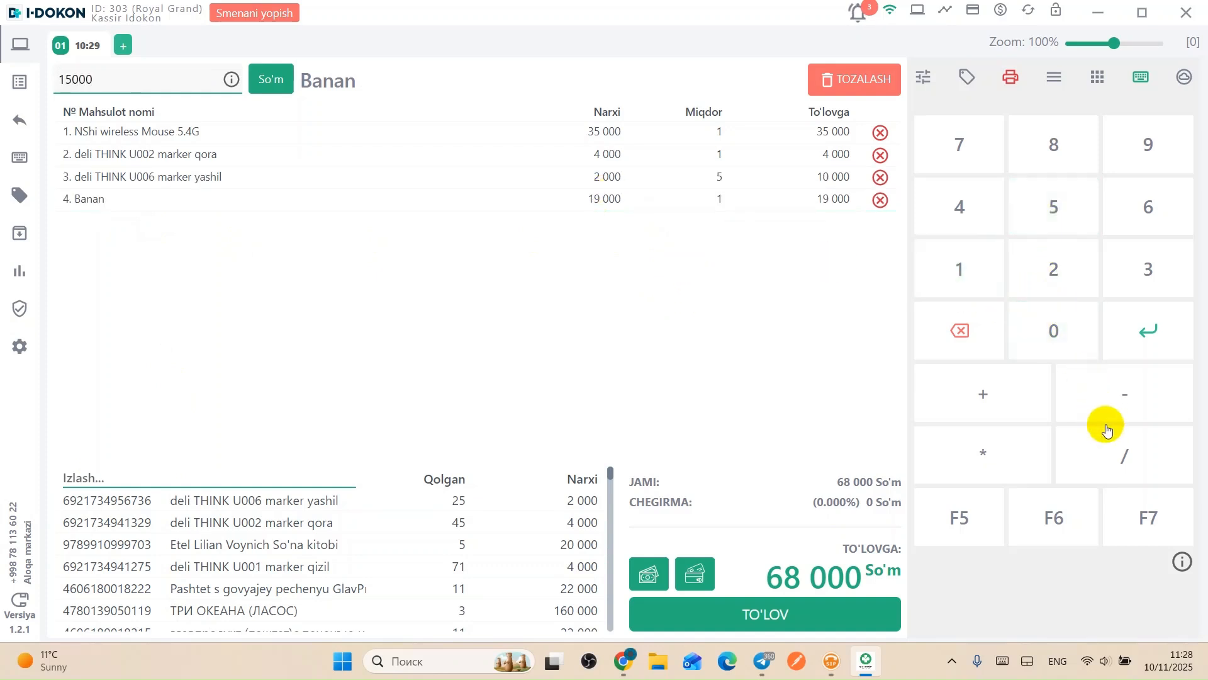
click(1126, 461)
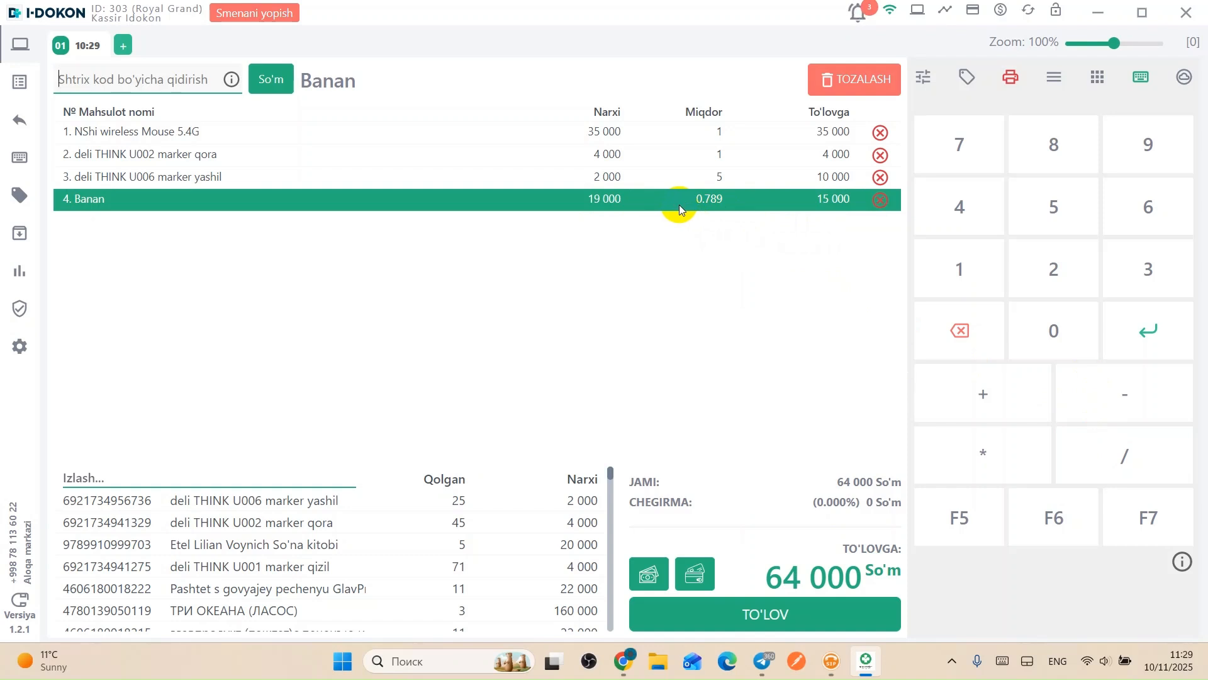
Set the quantity of Banan to 0.5
text(0.5)
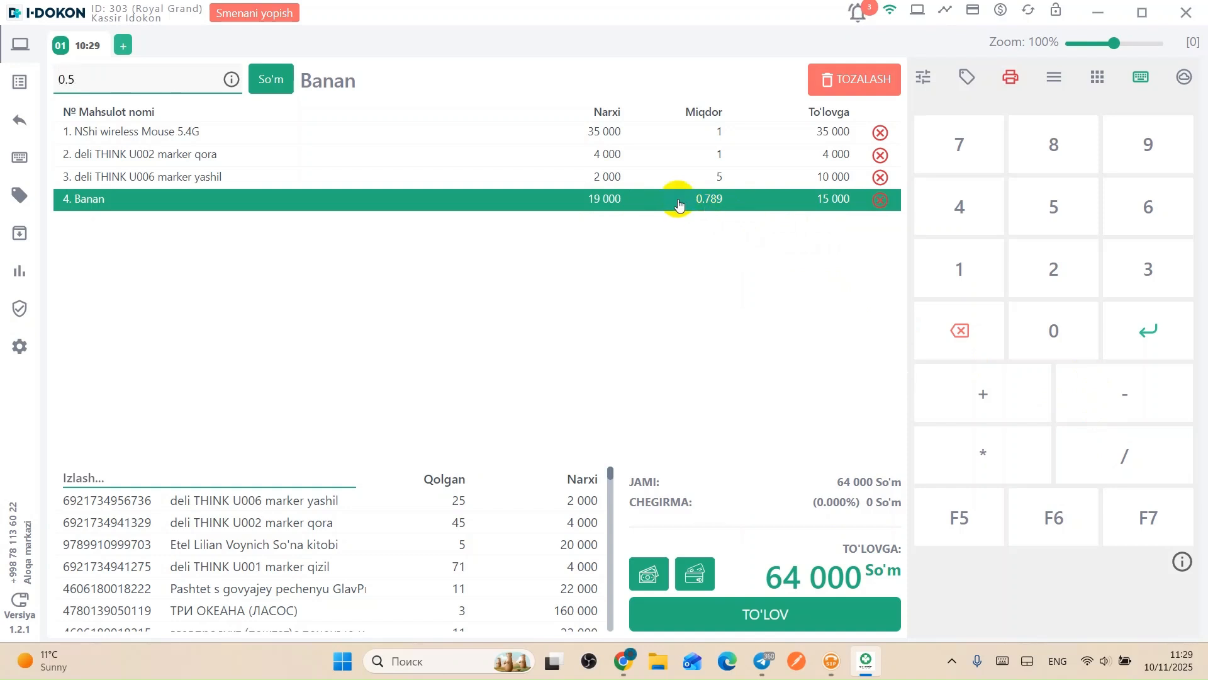
click(950, 391)
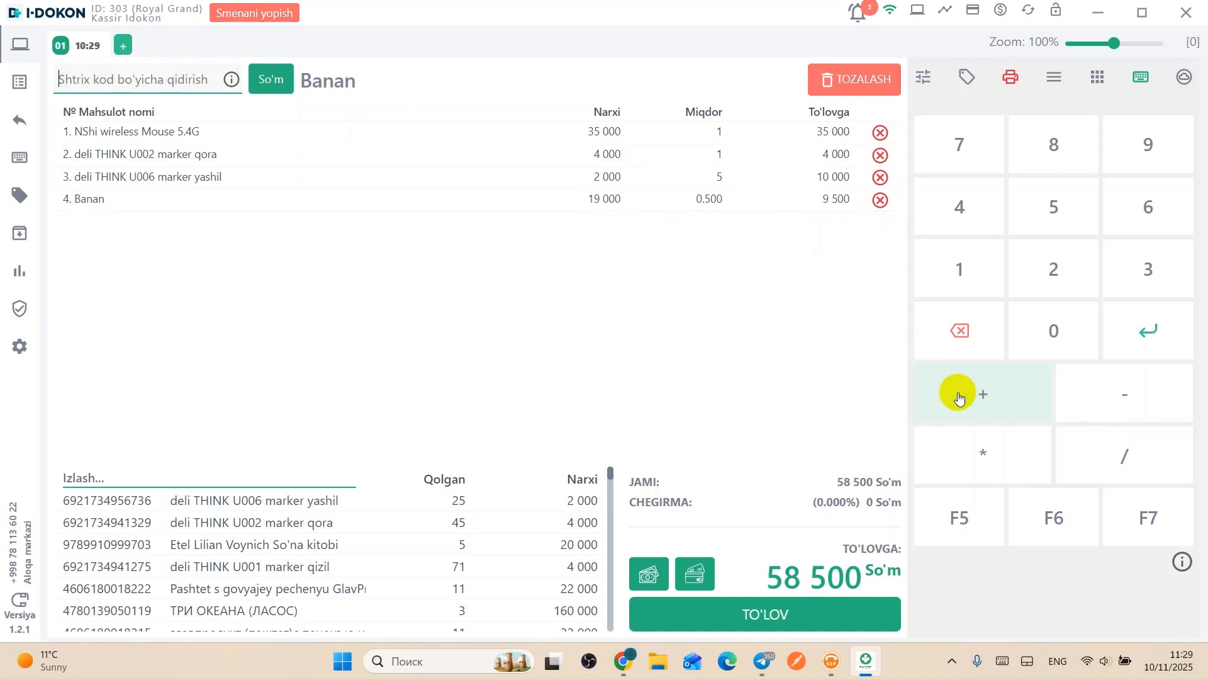
click(714, 295)
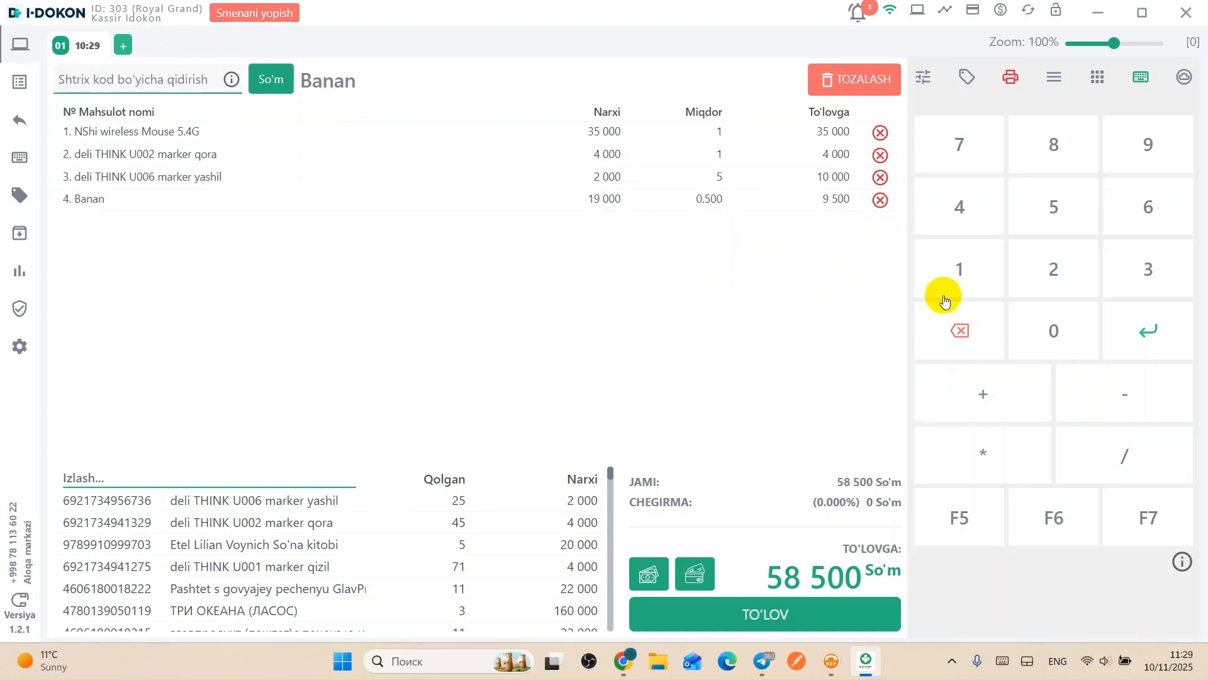
Set the Banan line by amount so that its total is 25 000 So'm
click(1051, 269)
click(1059, 205)
click(1070, 331)
click(1070, 331)
click(1070, 331)
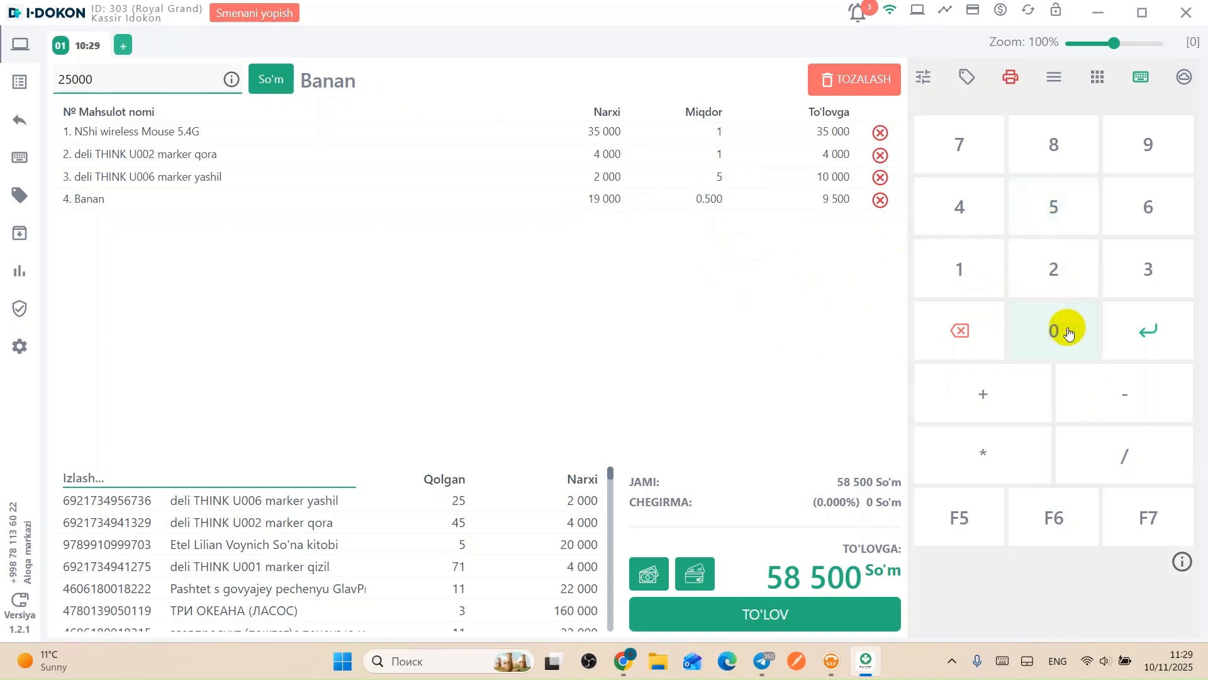
click(1095, 455)
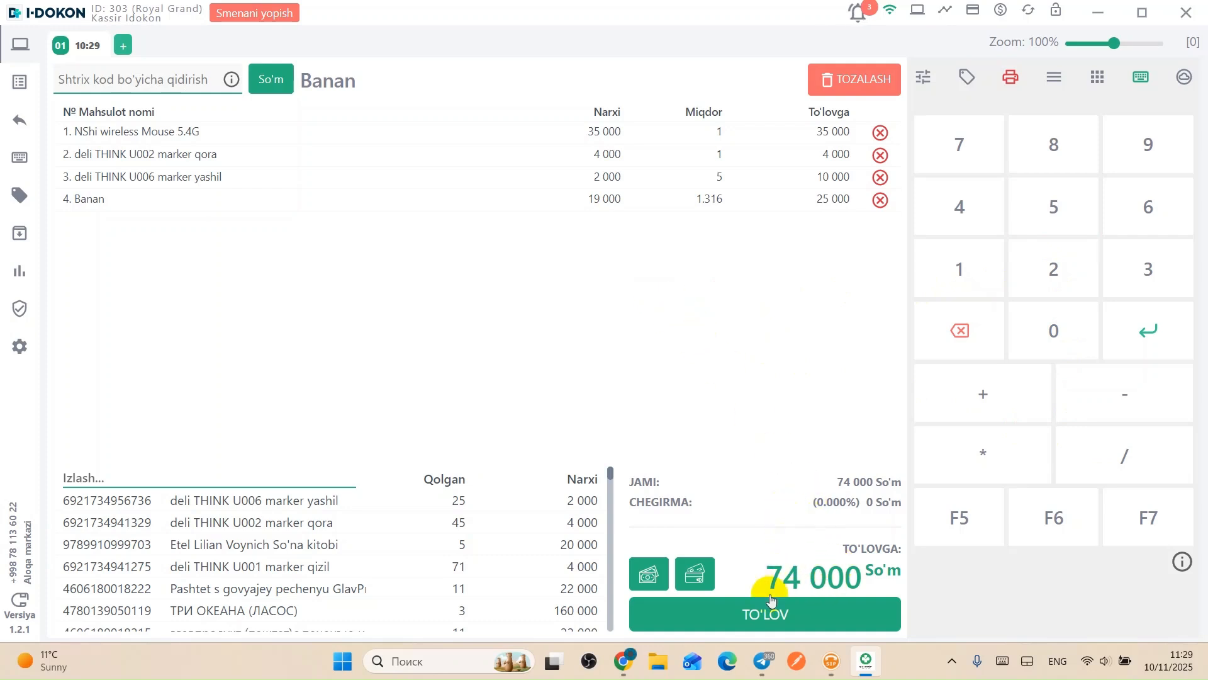
Open the payment for the sale, assign the full amount to the bank card and switch it back to cash
click(763, 617)
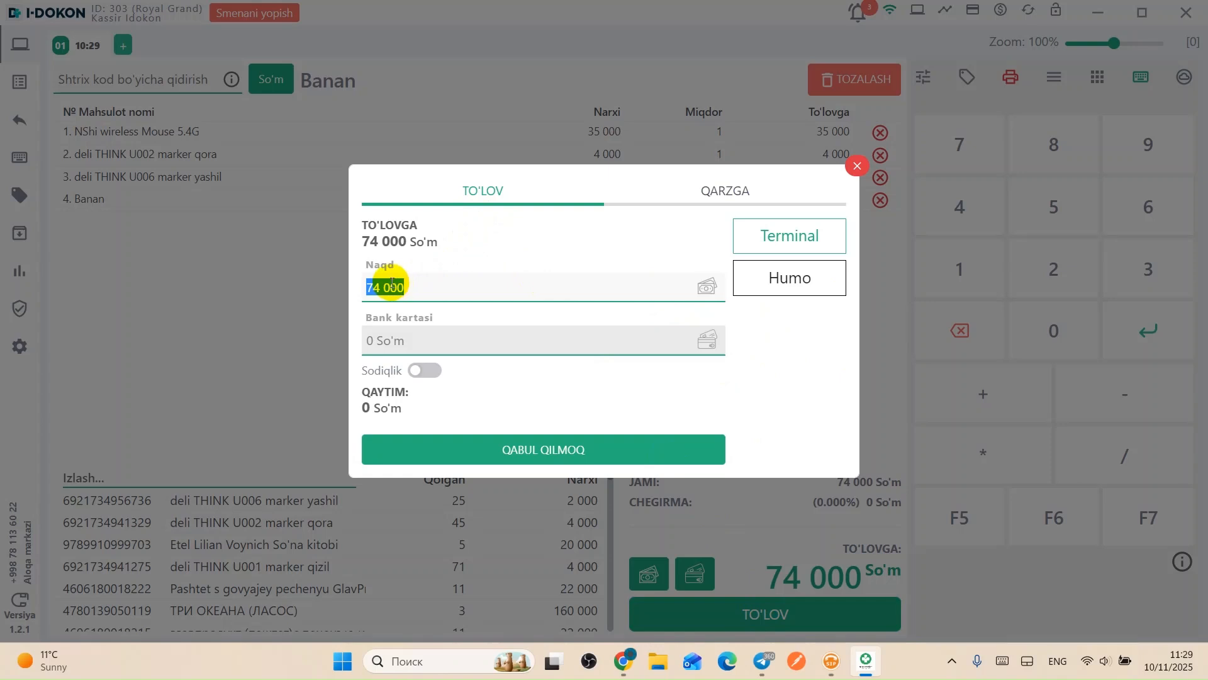
click(708, 343)
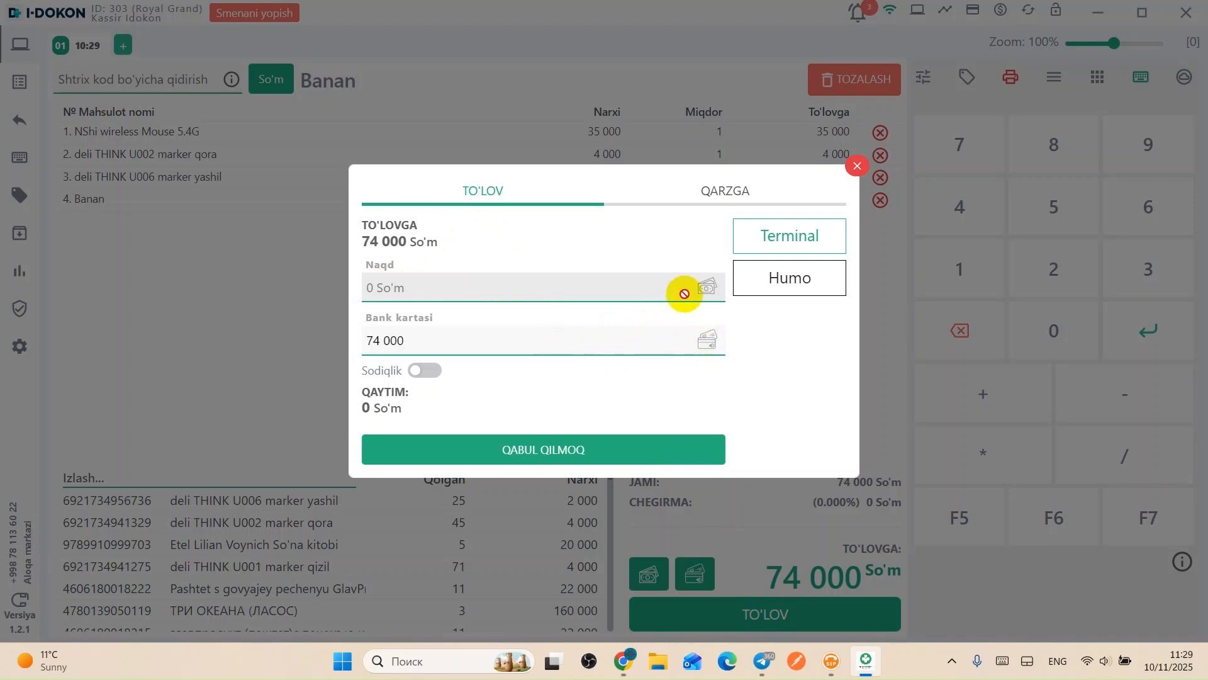
click(706, 286)
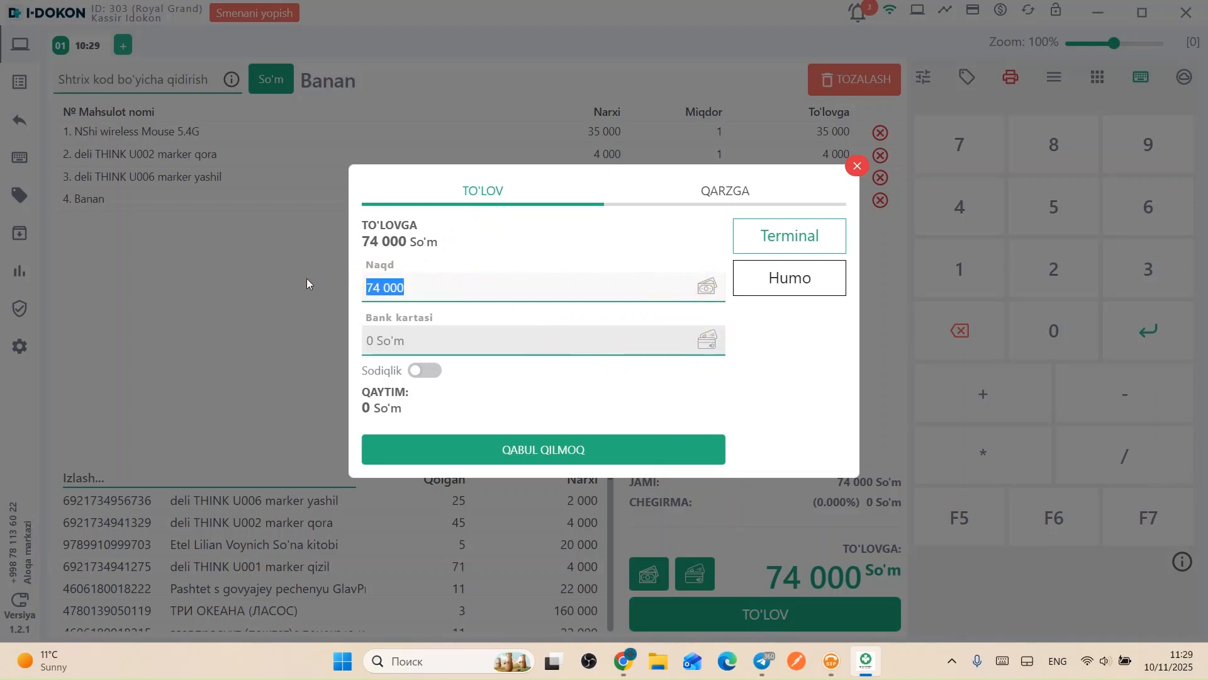
Split the payment into 15 000 So'm in cash and the remaining 59 000 So'm by bank card
key(BackSpace)
text(15 000)
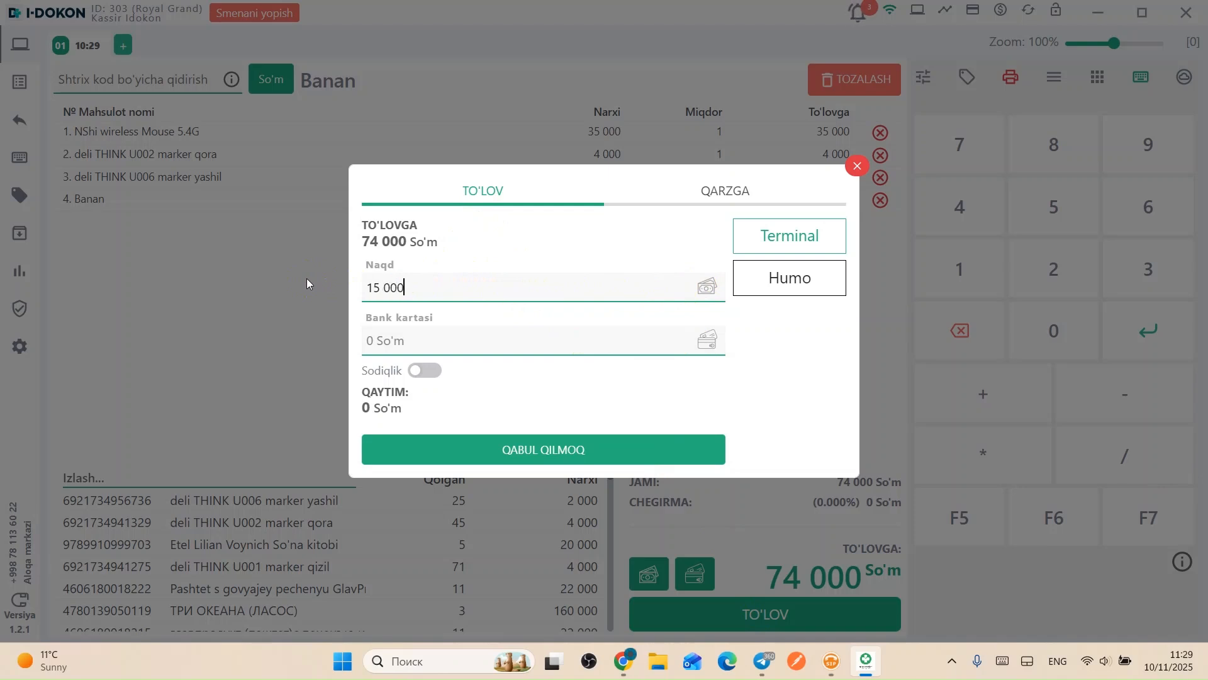
click(704, 343)
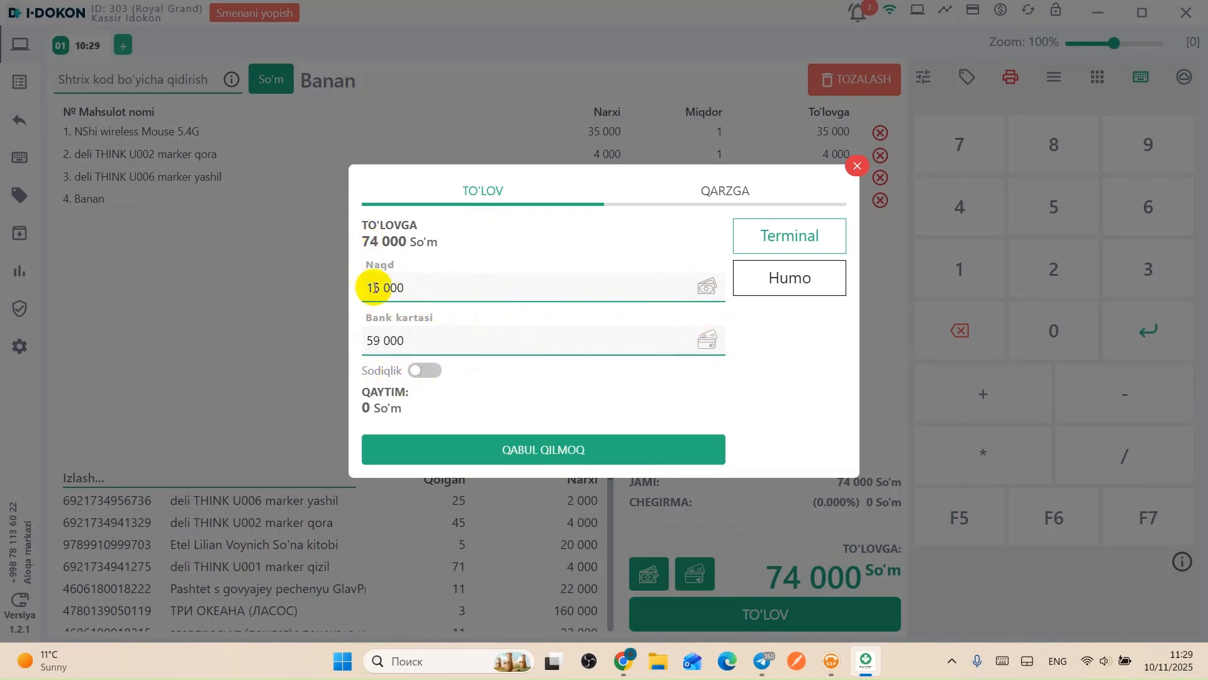
drag(365, 284, 431, 284)
drag(371, 340, 418, 340)
click(420, 345)
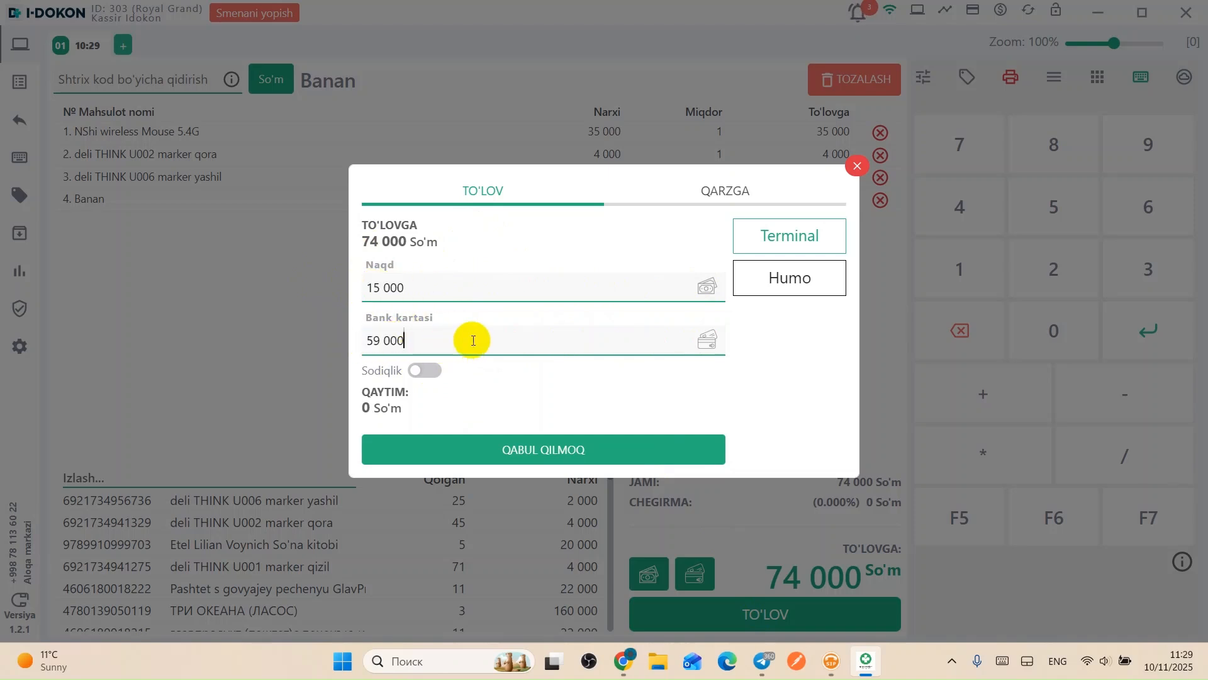
Try Humo, switch back to cash, split the payment into 25 000 So'm cash and the rest by Terminal card, and accept it
click(774, 289)
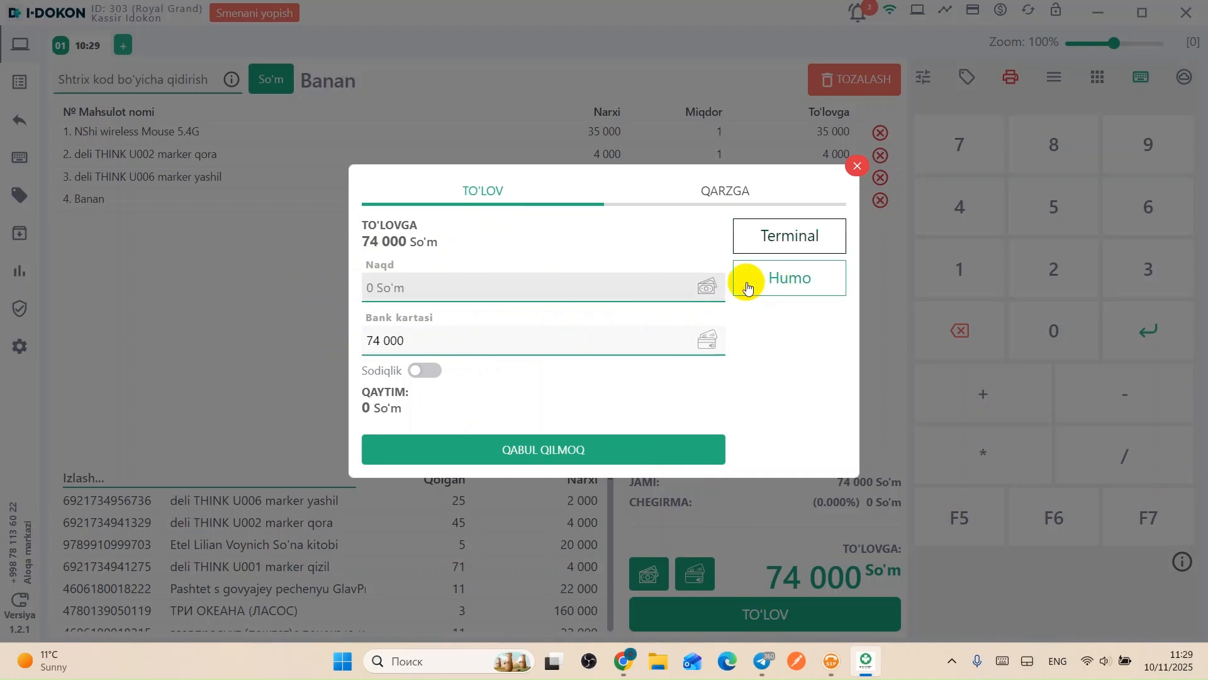
click(708, 287)
click(550, 292)
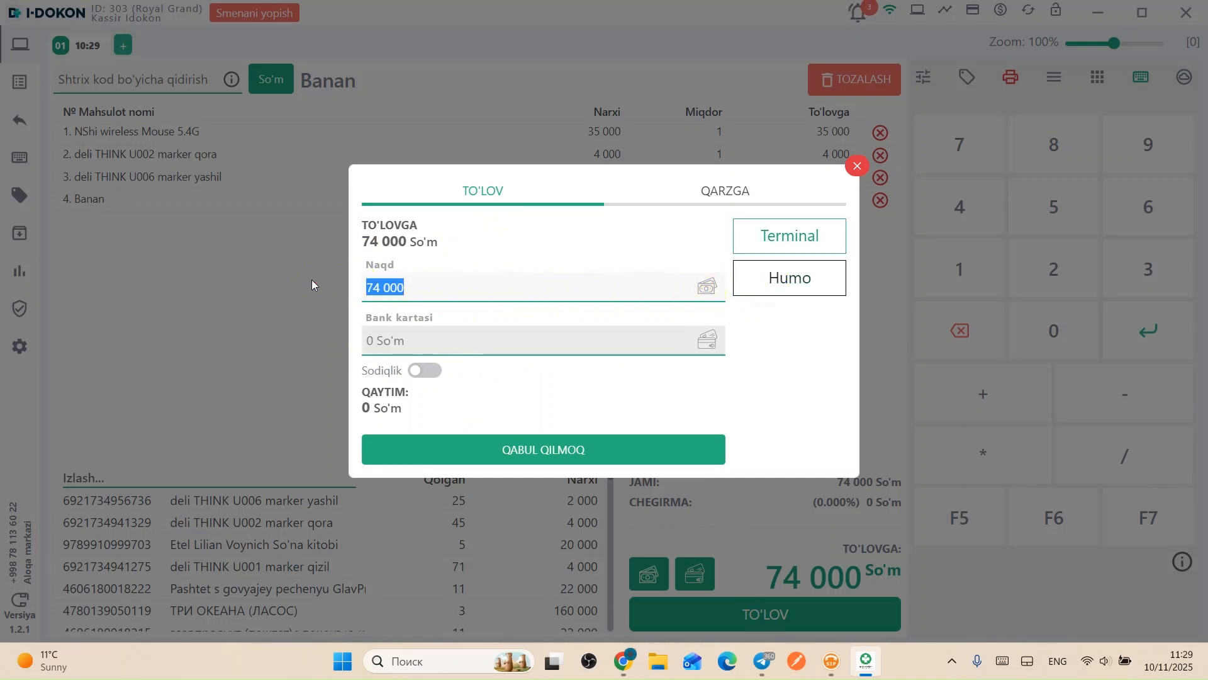
text(25000)
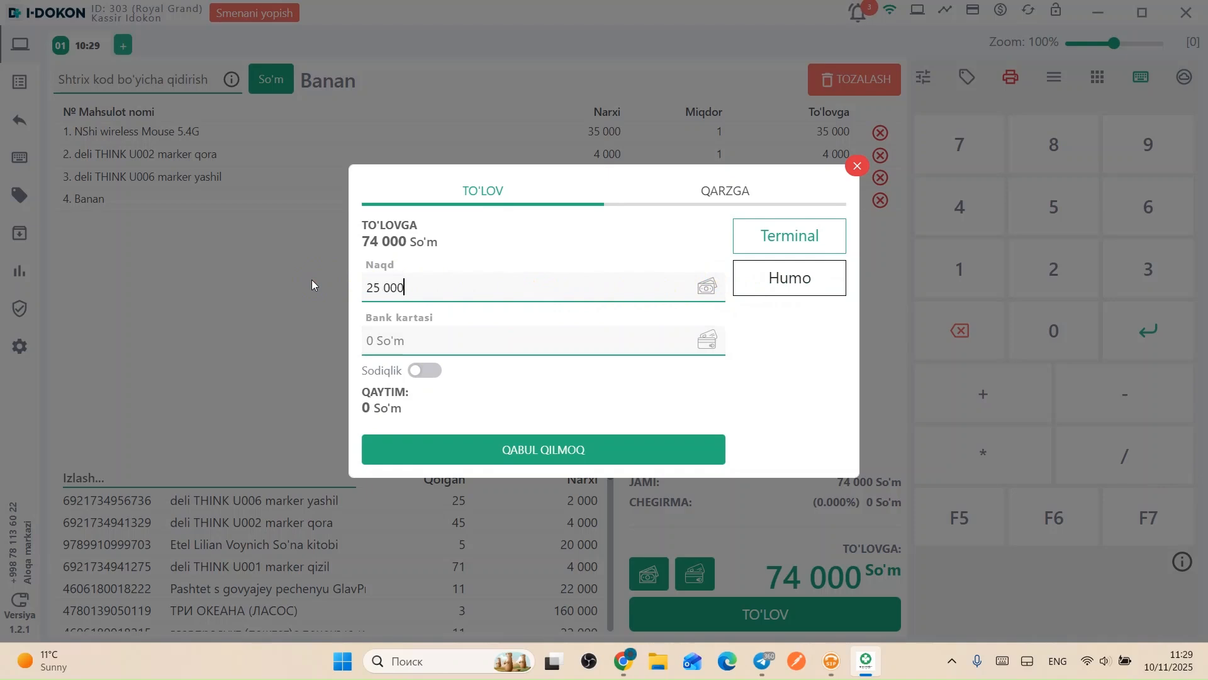
click(708, 340)
click(549, 447)
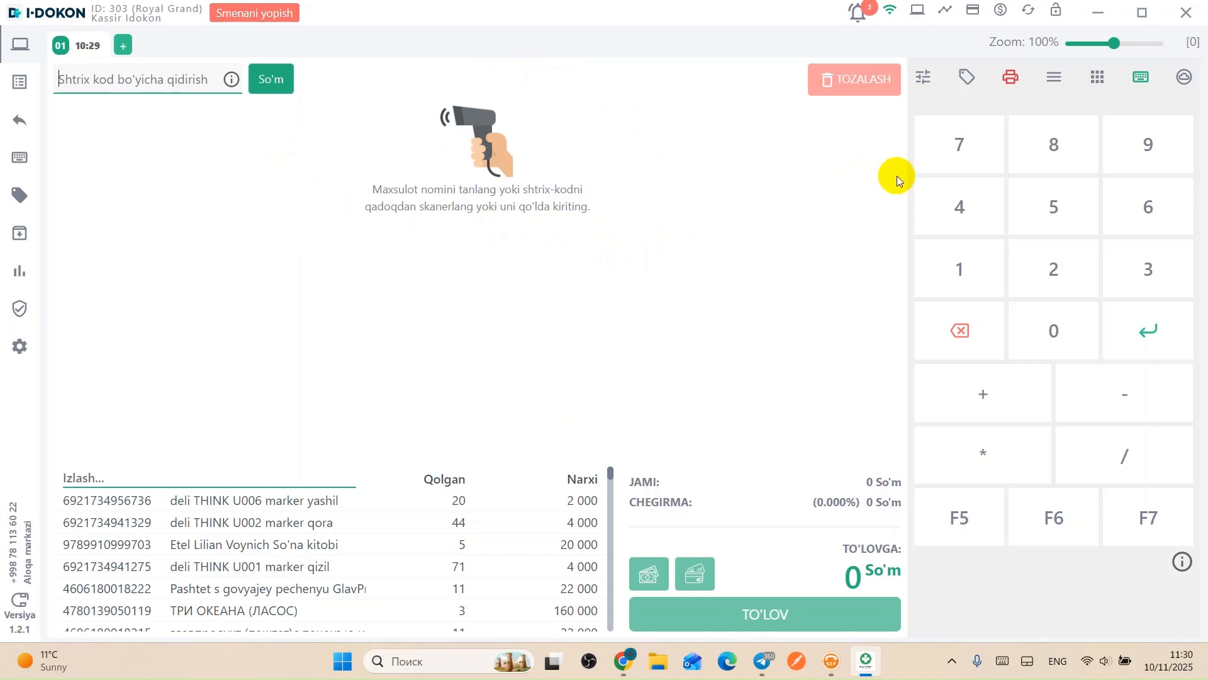
Toggle the receipt printing option and return it to its original state
click(1012, 81)
click(1007, 83)
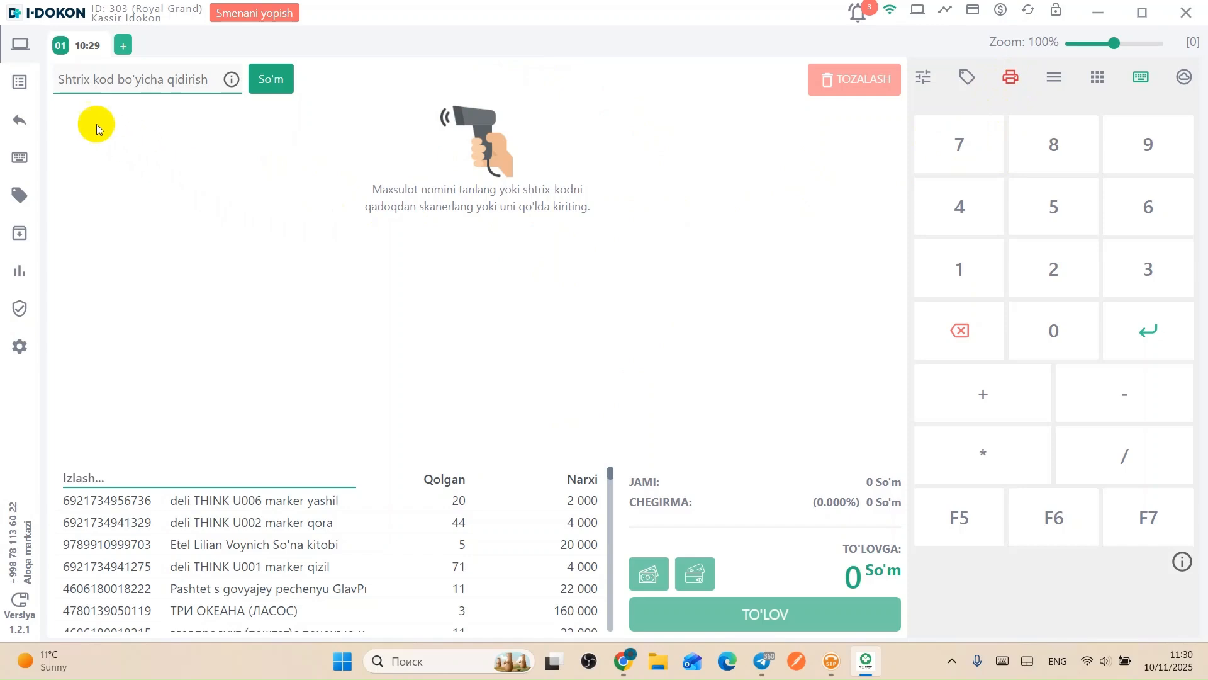
Open the list of receipts and examine the newest receipt's products and payment breakdown
click(19, 81)
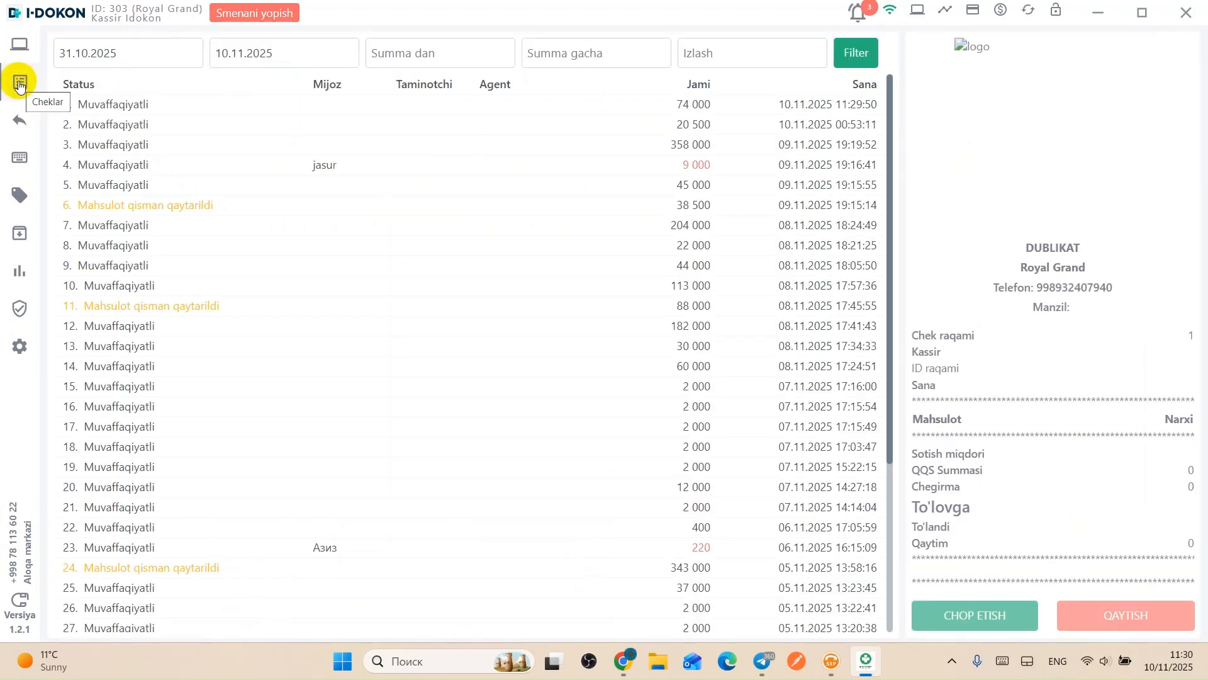
click(107, 103)
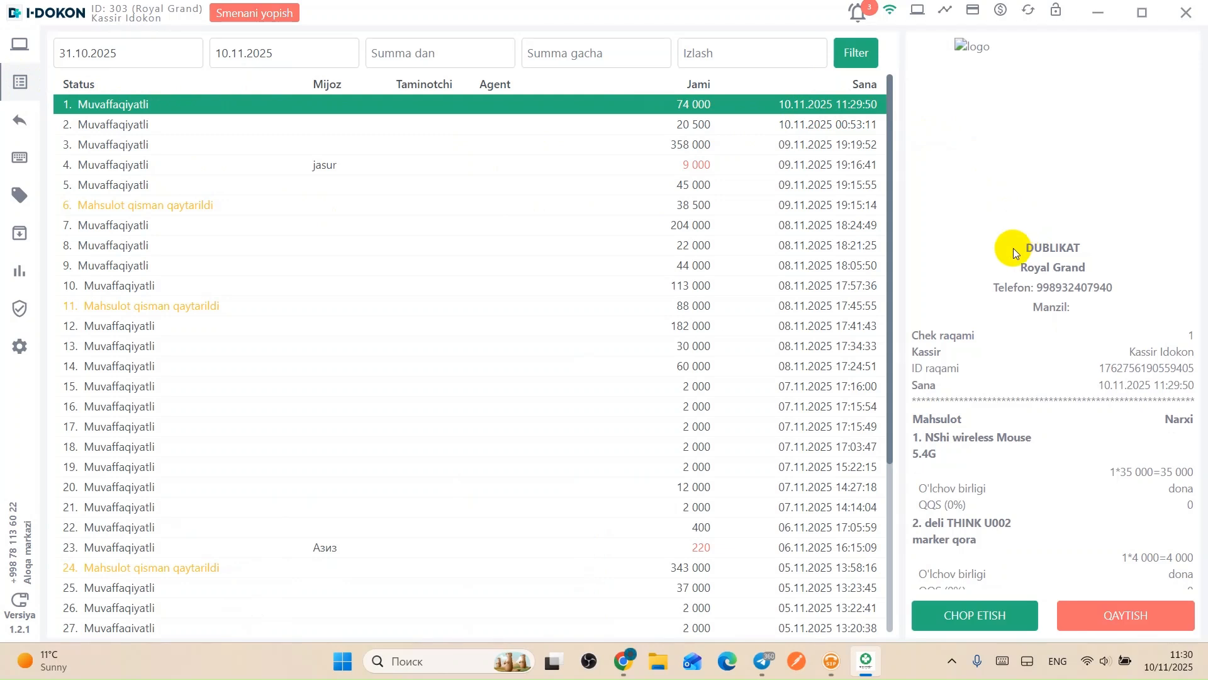
scroll(1015, 250, down, 5)
scroll(1036, 271, down, 2)
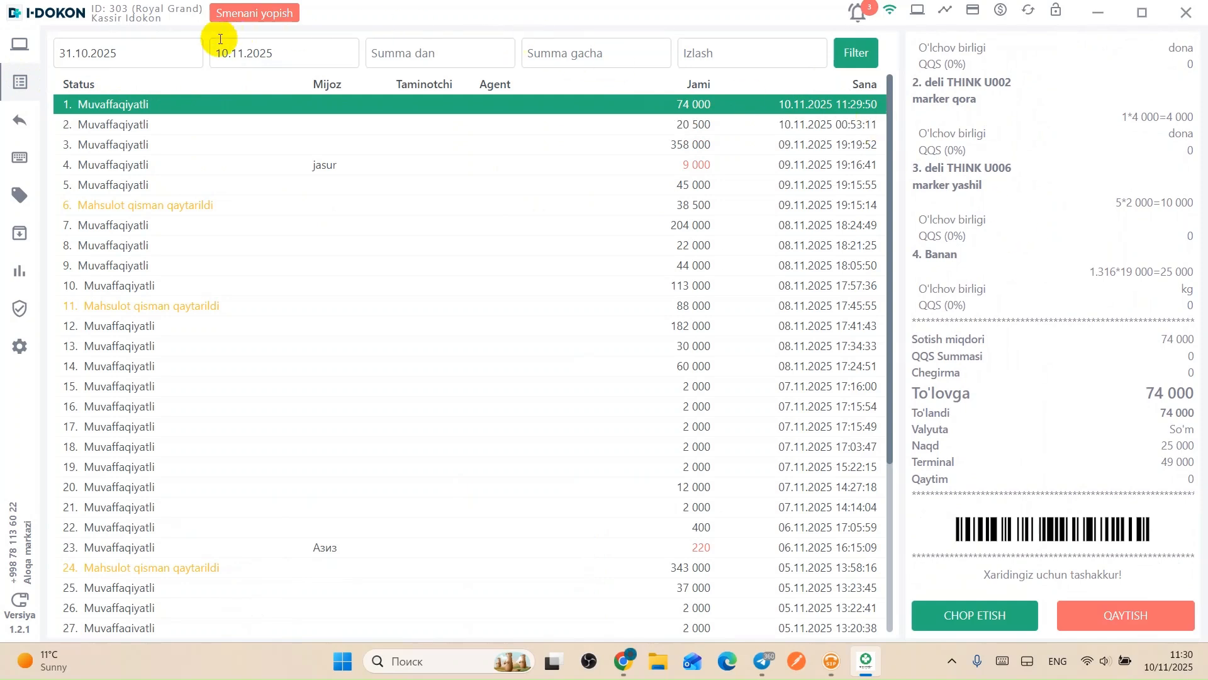
click(144, 54)
click(225, 55)
click(399, 53)
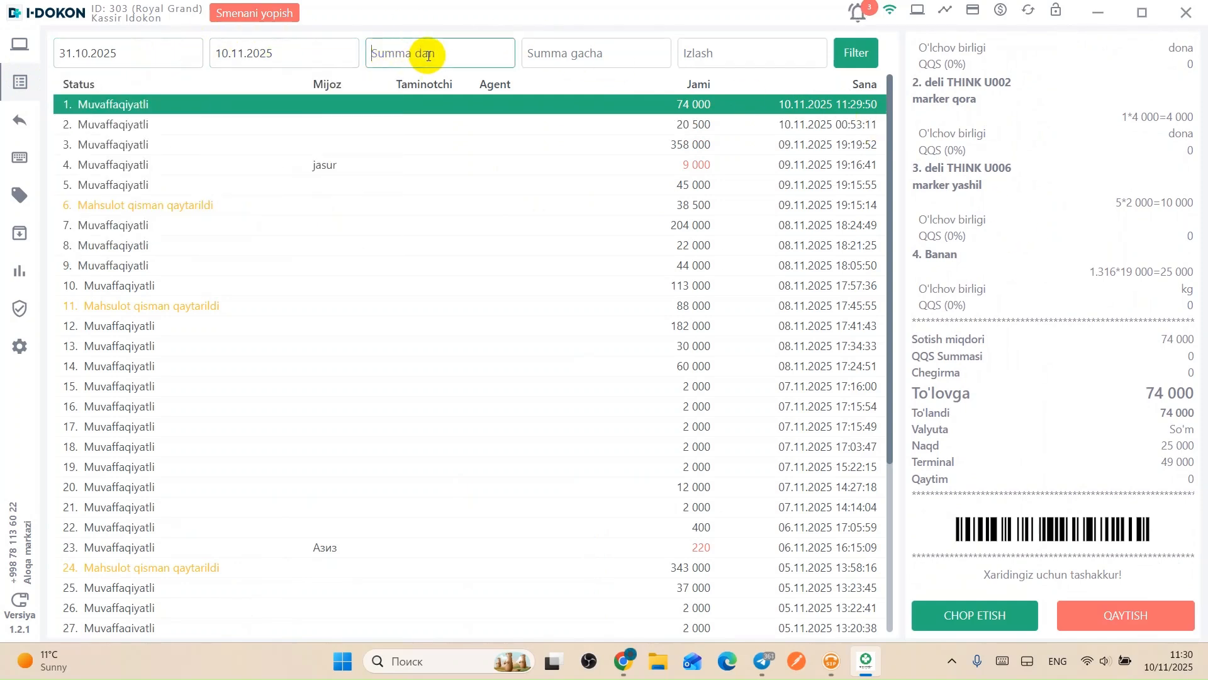
click(554, 53)
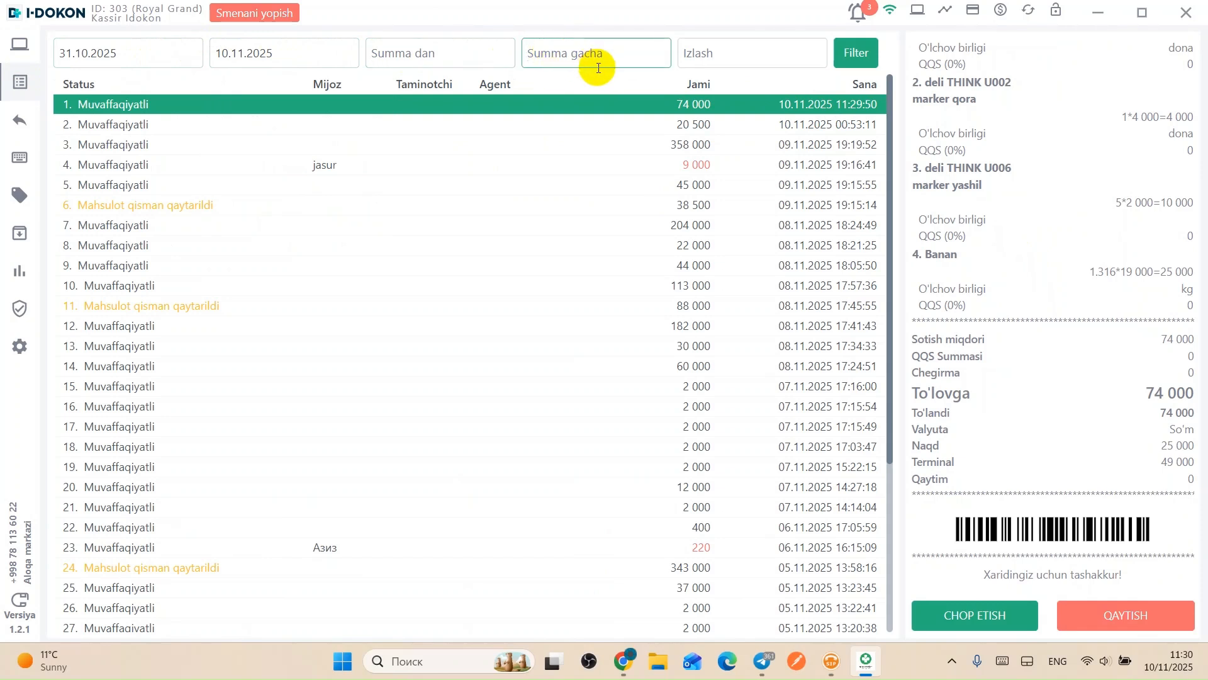
click(720, 59)
text(6921734956736)
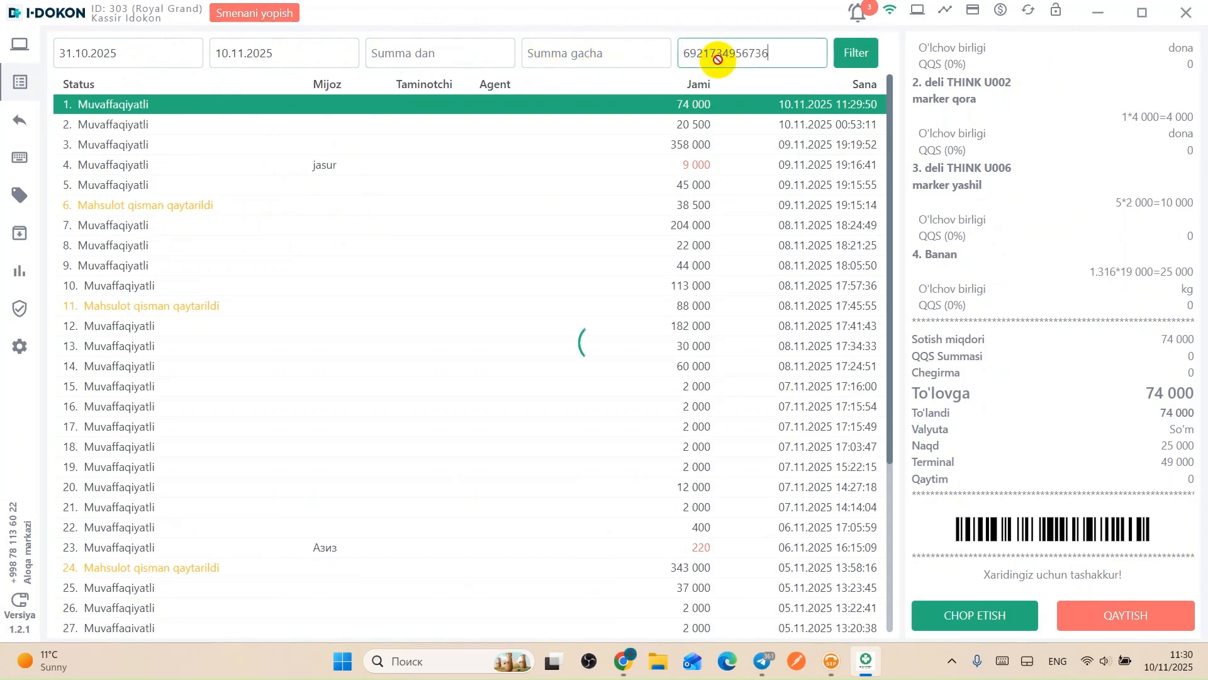
key(Return)
click(661, 104)
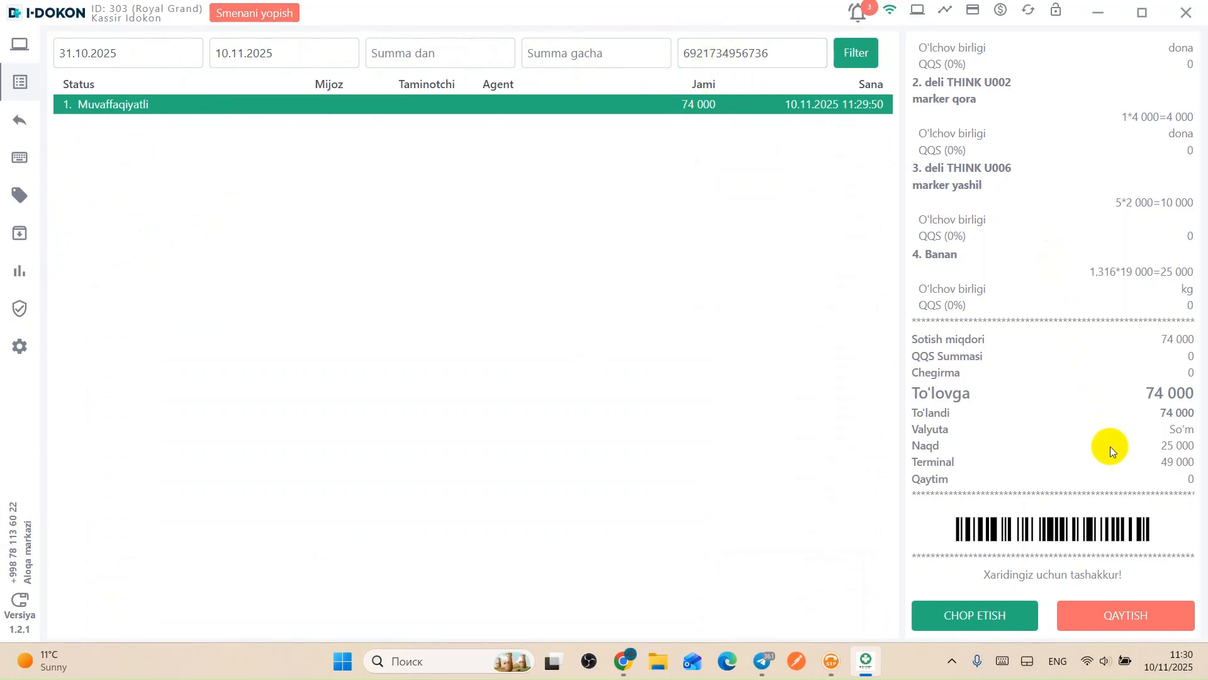
Return 2 units of deli THINK U006 marker yashil from the selected receipt and confirm the return
click(1120, 612)
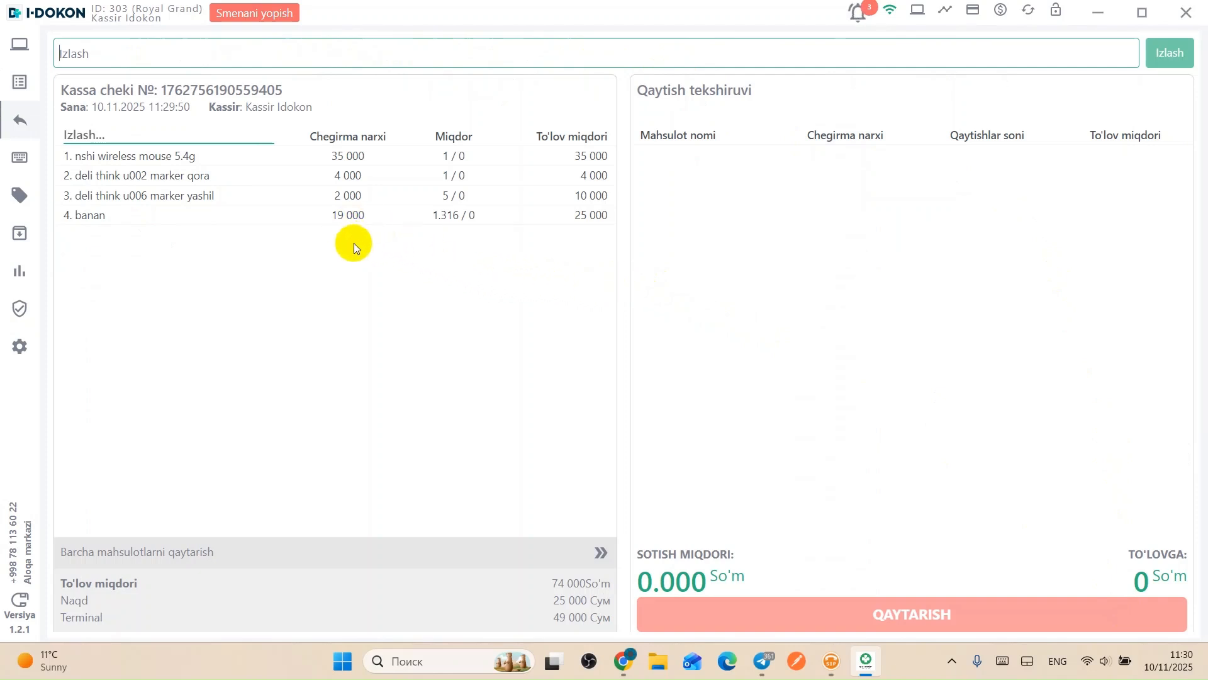
click(328, 197)
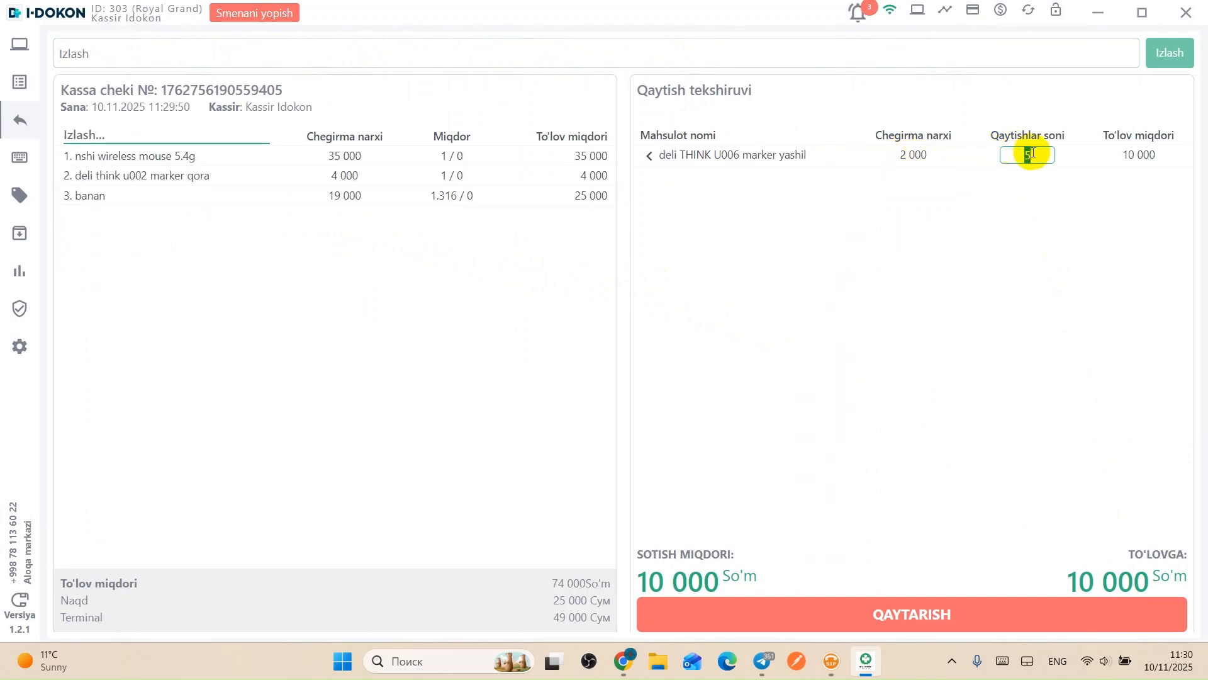
text(2)
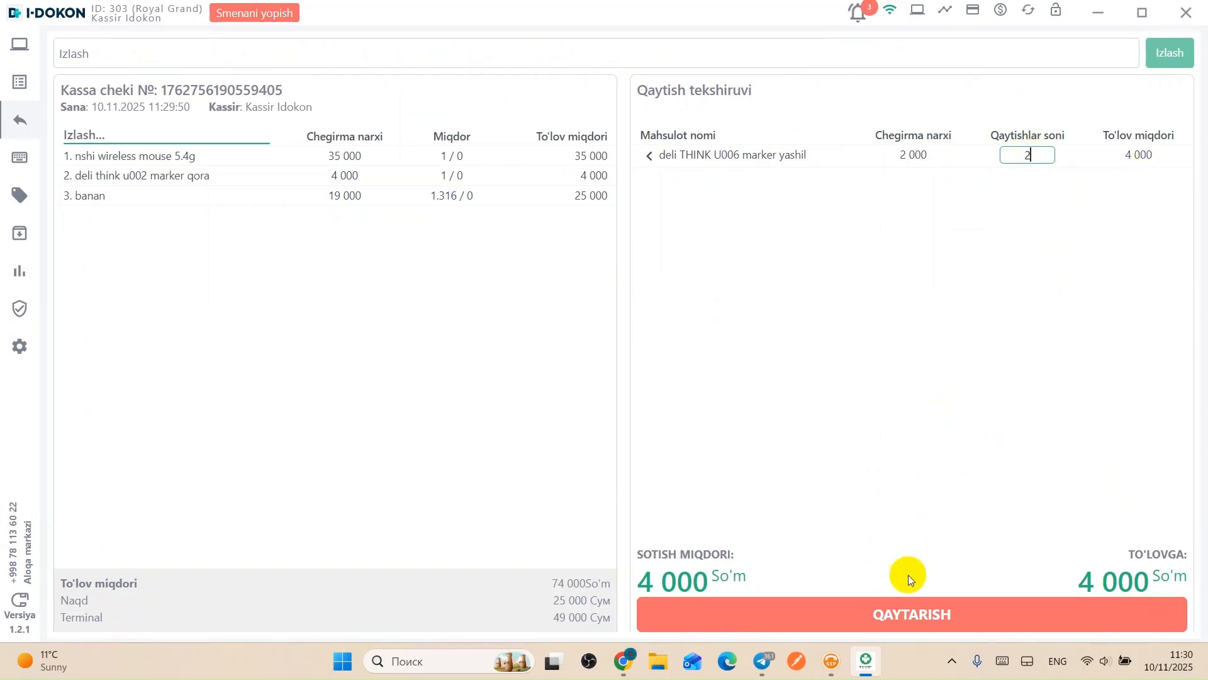
click(902, 604)
click(678, 372)
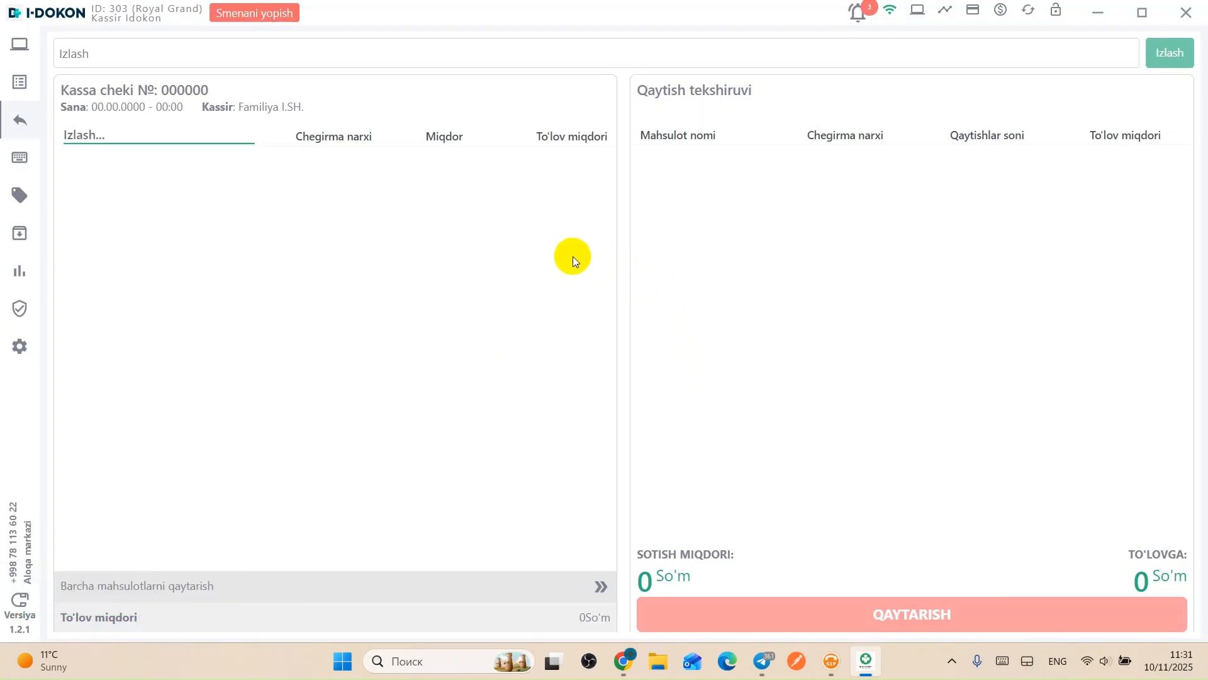
Go back to the sales screen and examine the X report's turnover, cash, terminal, refund and cash balance lines, closing the report when done
click(20, 46)
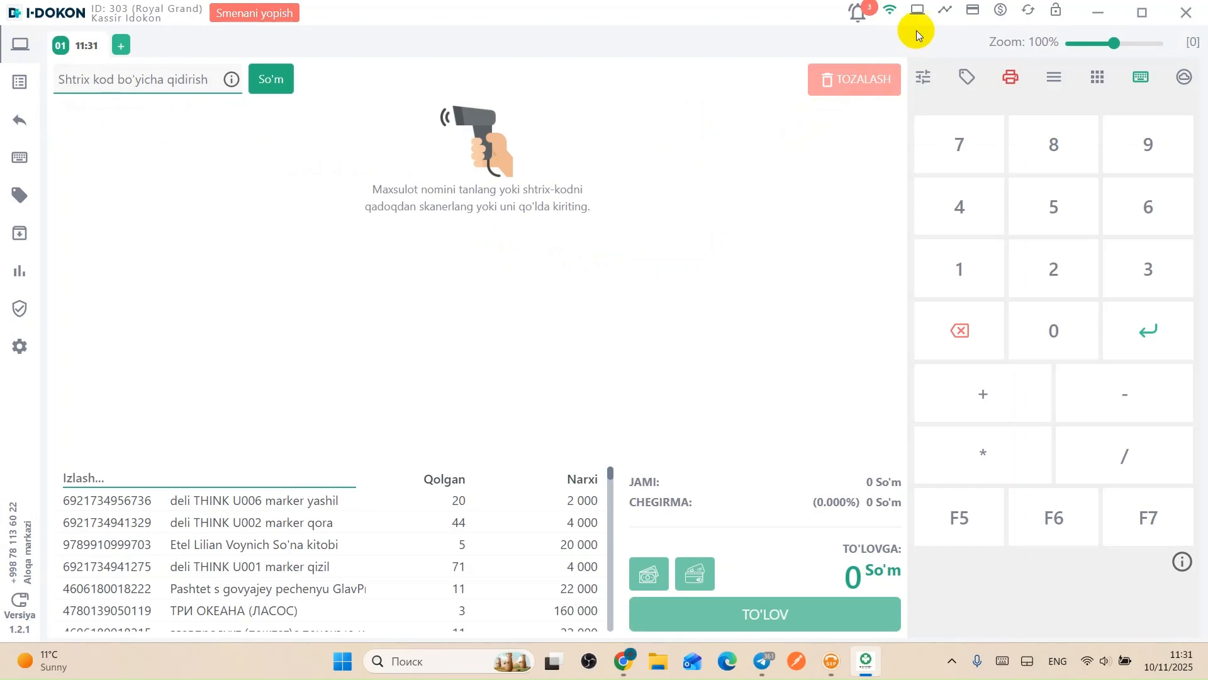
click(942, 14)
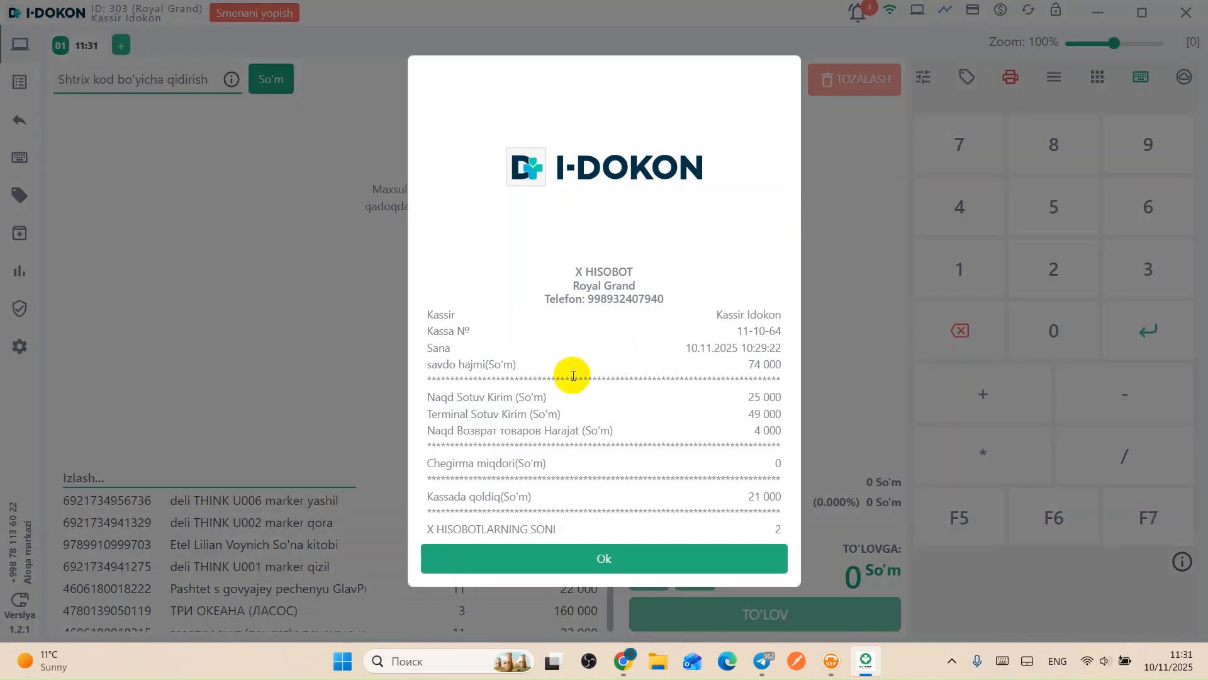
drag(430, 368, 778, 365)
click(778, 365)
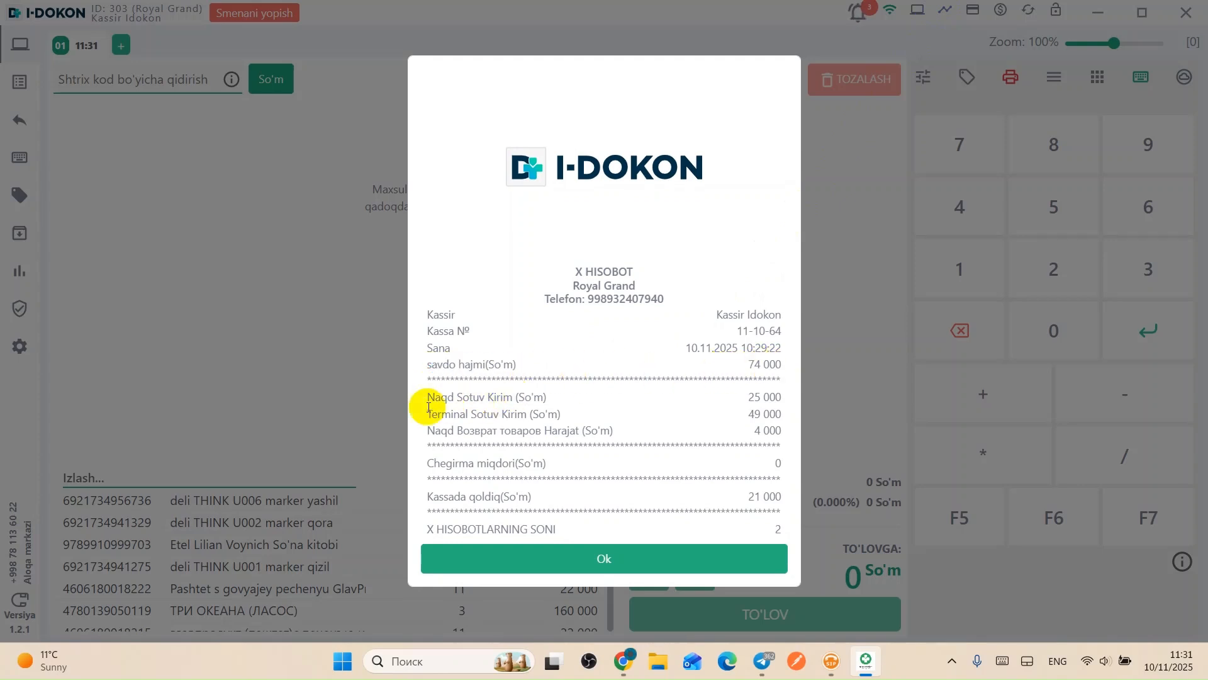
drag(739, 400, 781, 417)
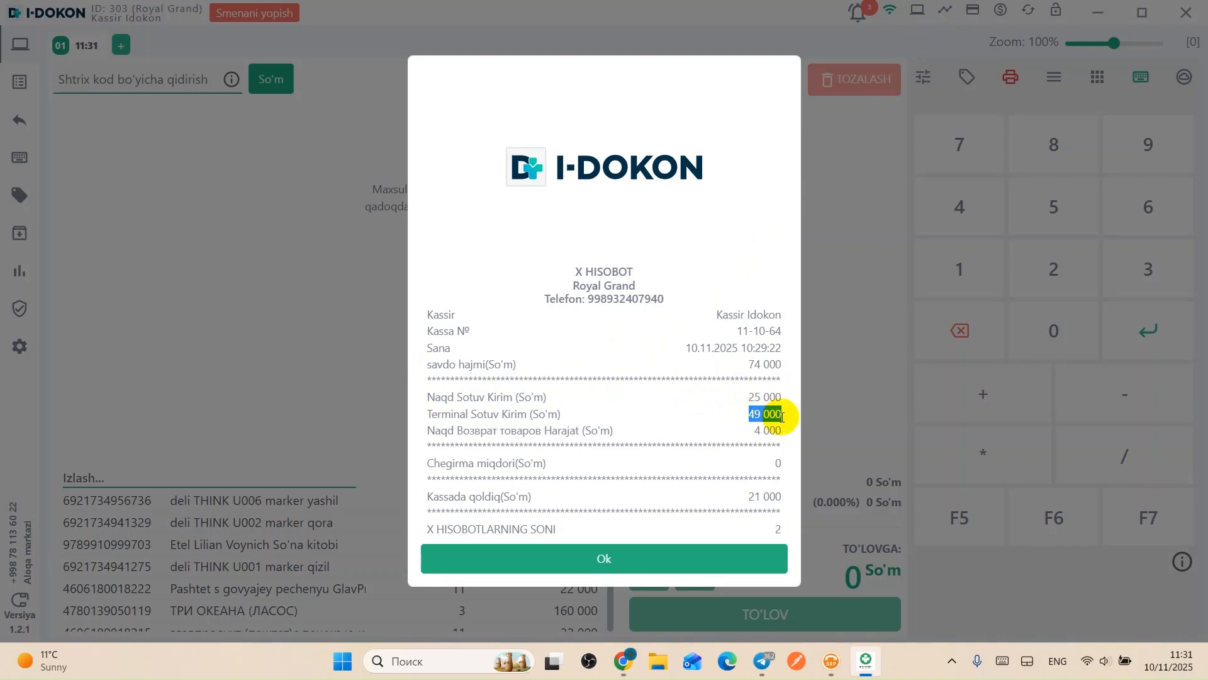
drag(755, 431, 781, 431)
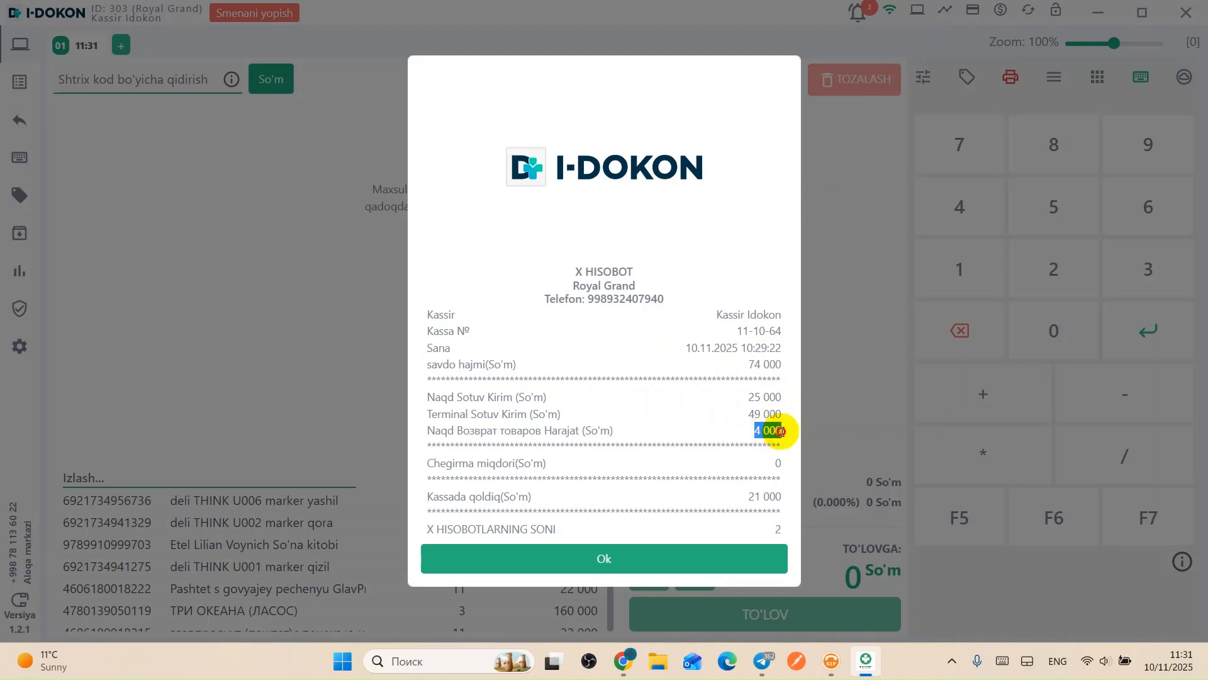
click(517, 398)
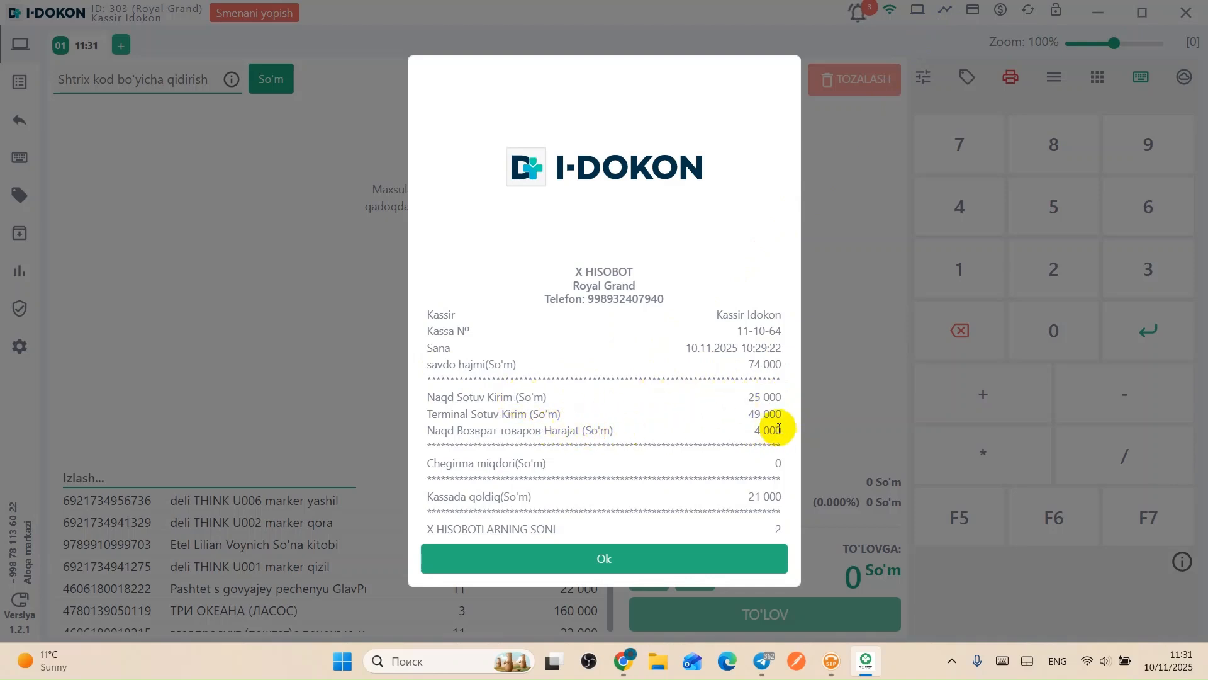
drag(754, 434, 781, 432)
drag(747, 497, 781, 497)
click(781, 497)
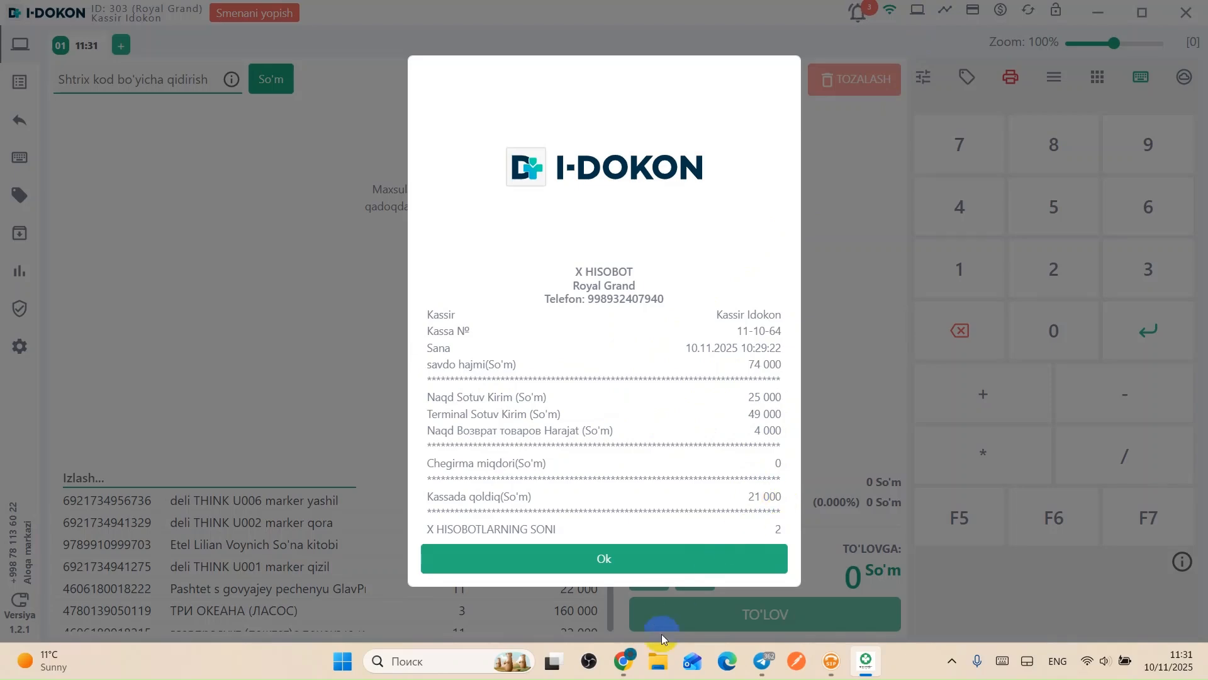
click(649, 561)
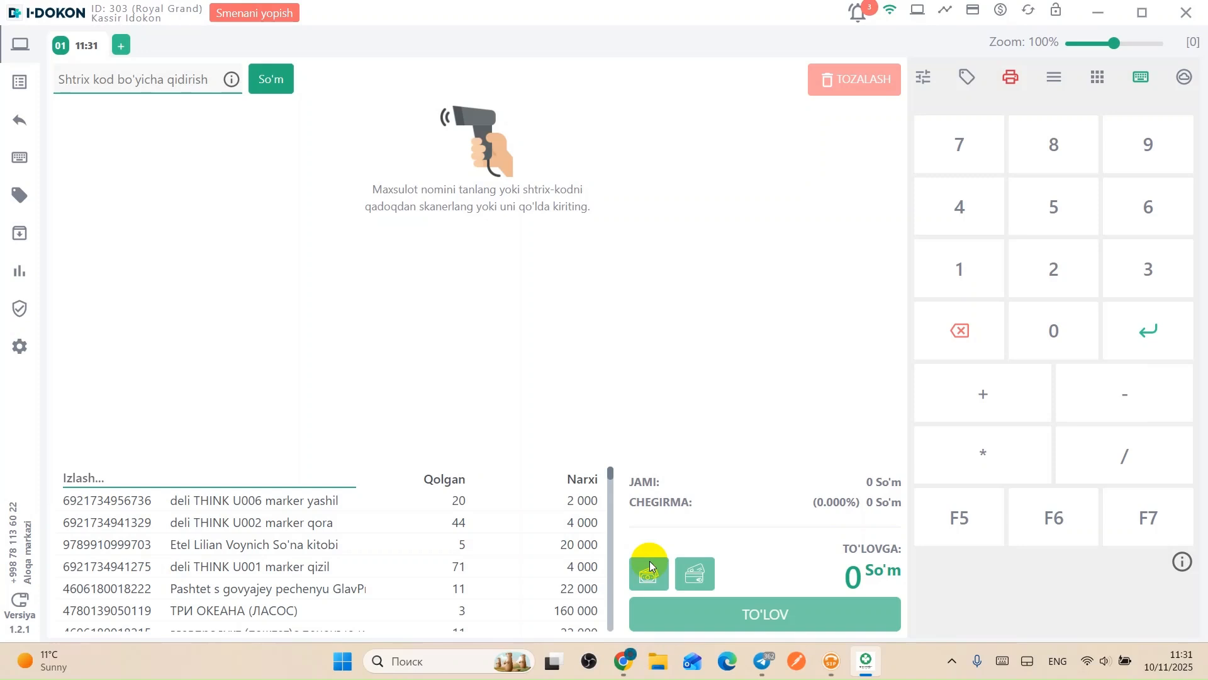
Add one deli THINK U006 marker yashil, one deli THINK U002 marker qora and two NShi wireless Mouse 5.4G to the sale
text(6921734956736)
key(Return)
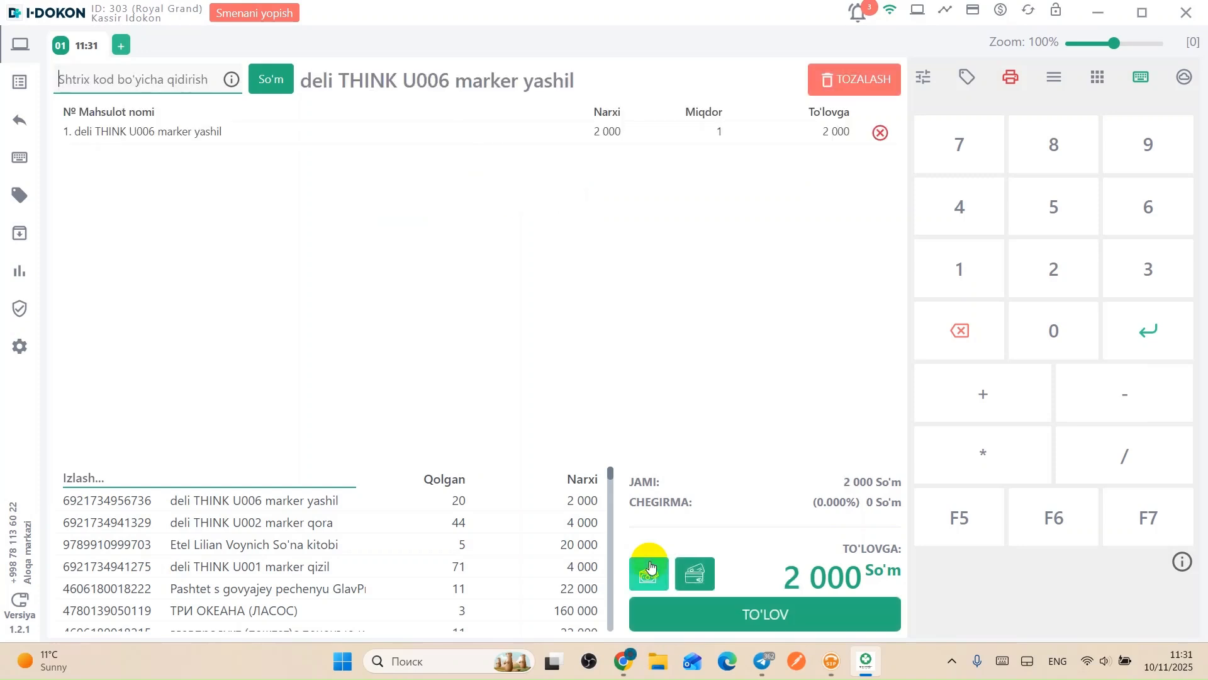
text(6921734941329)
key(Return)
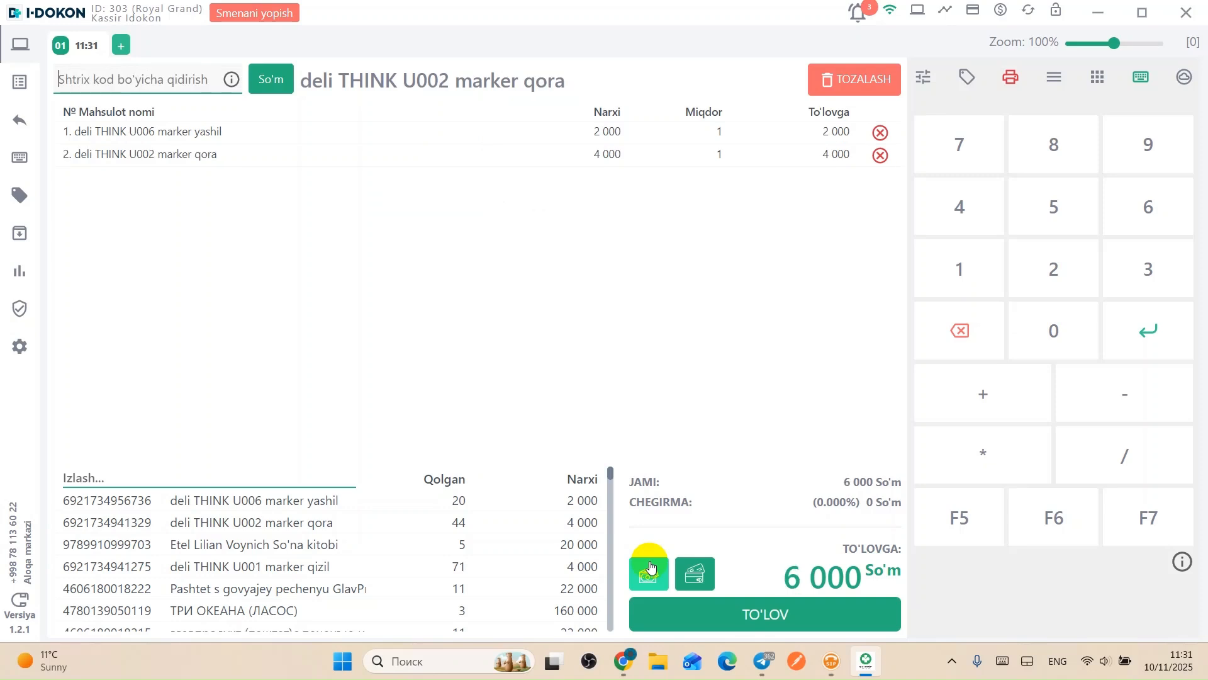
text(697)
key(Return)
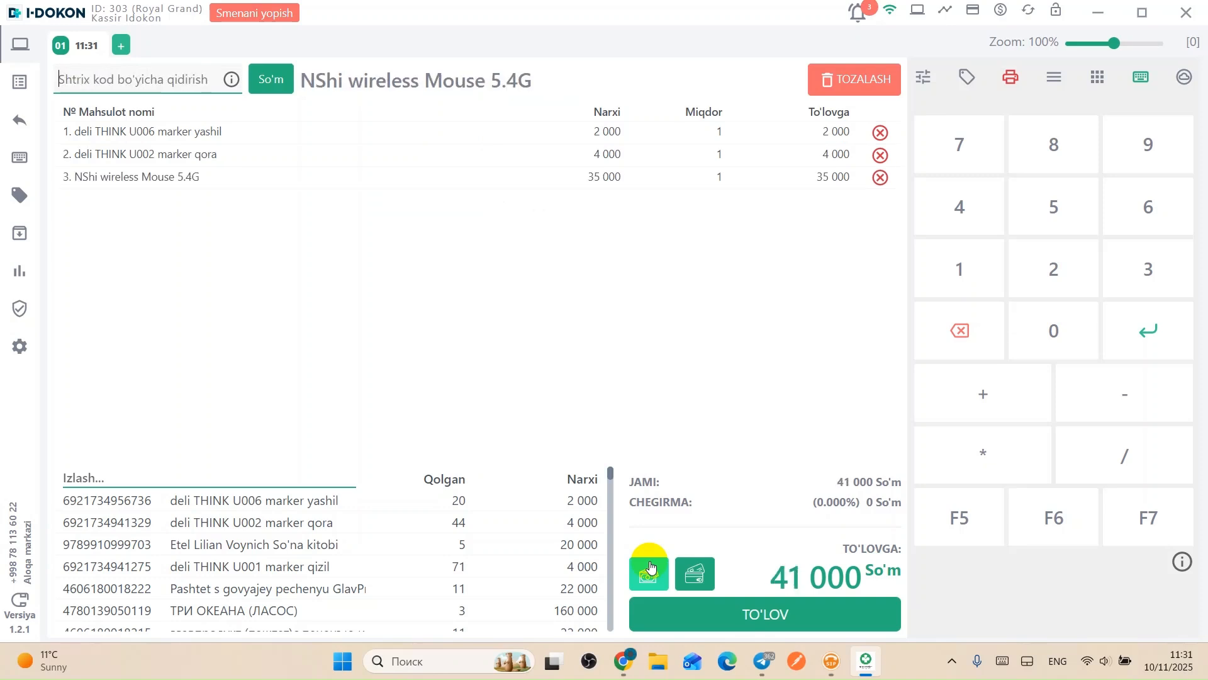
text(697)
key(Return)
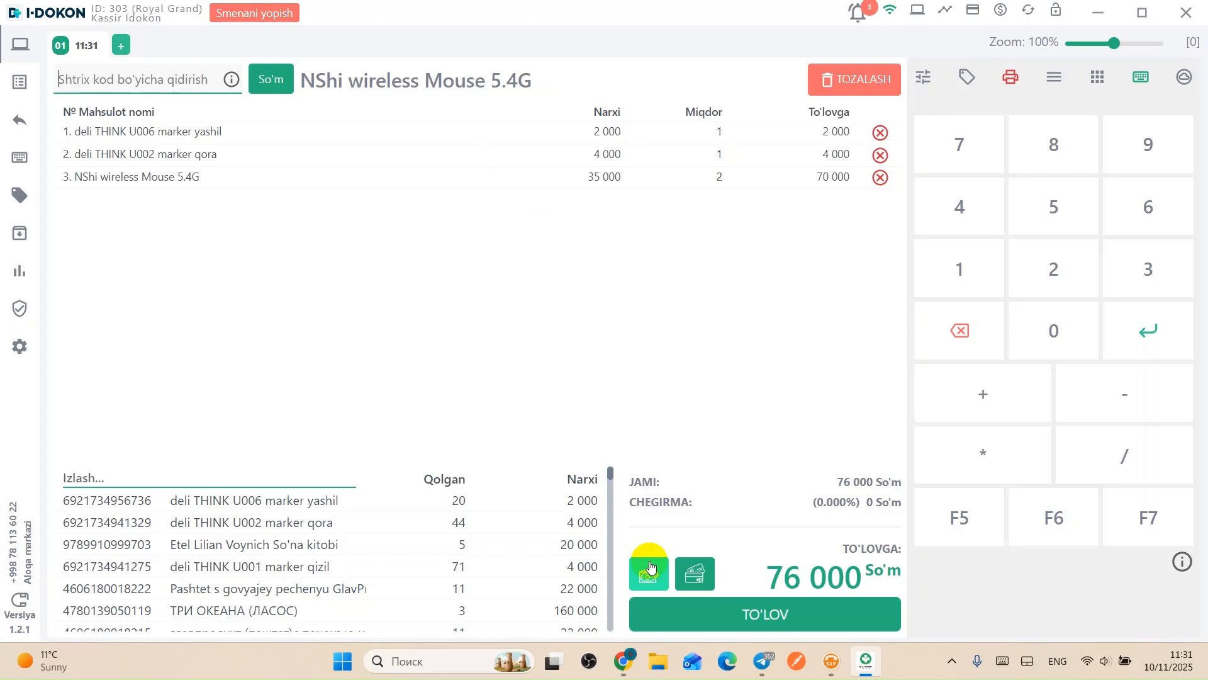
Open four additional sales alongside the current one and return to sale 01
click(122, 48)
click(214, 45)
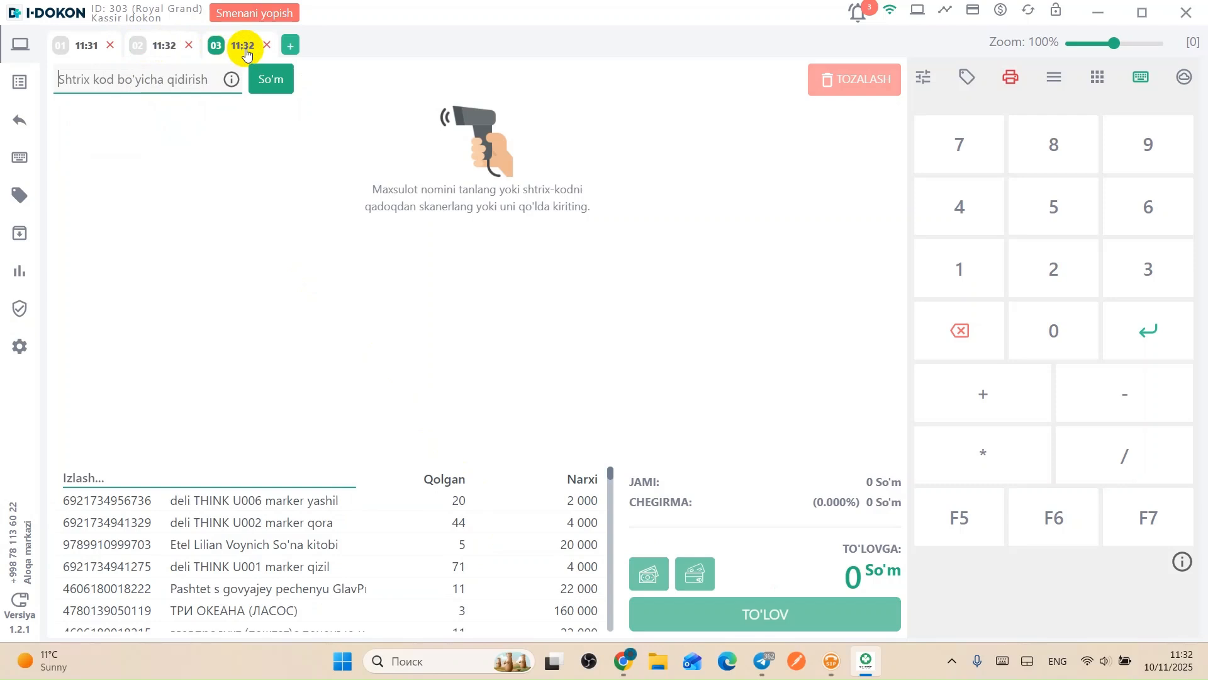
click(290, 45)
click(368, 45)
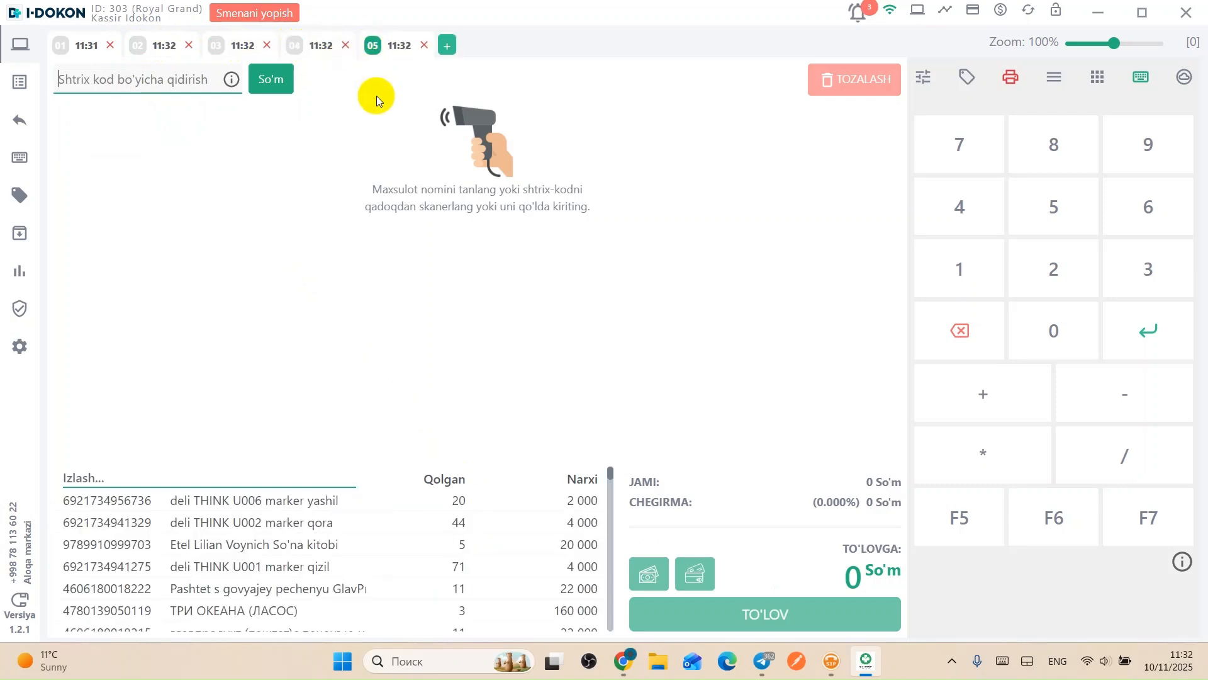
click(72, 54)
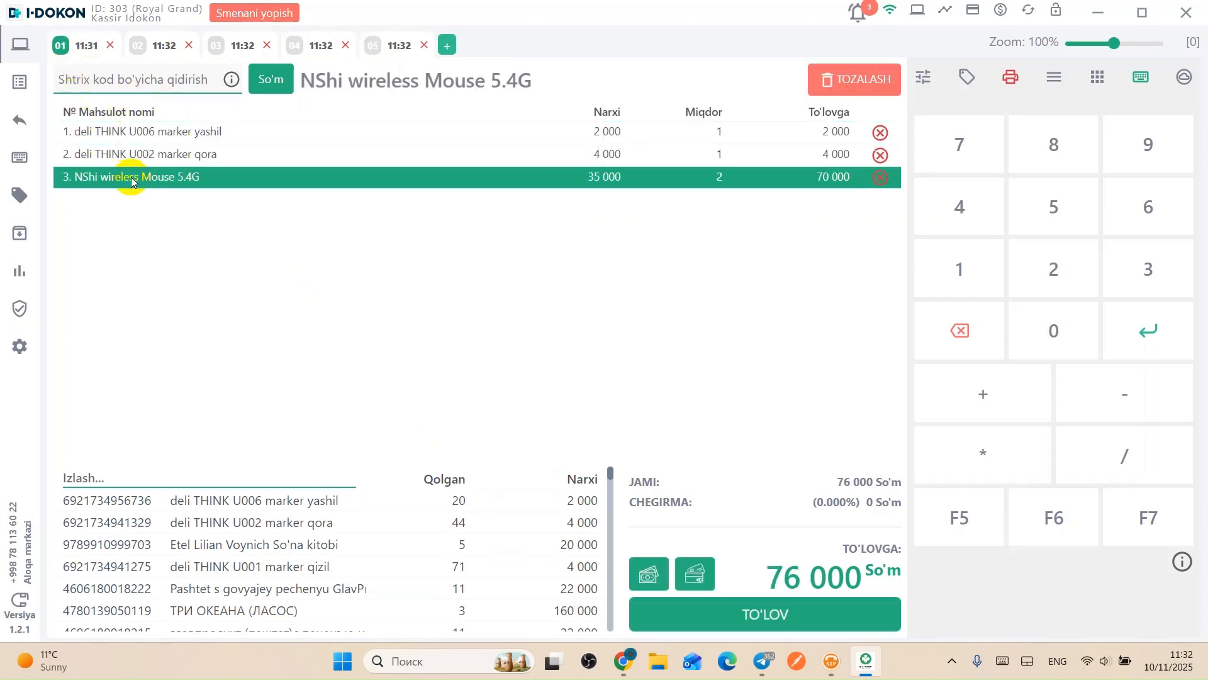
Switch to sale 02 and add one deli THINK U002 marker qora and one deli THINK U006 marker yashil
click(159, 51)
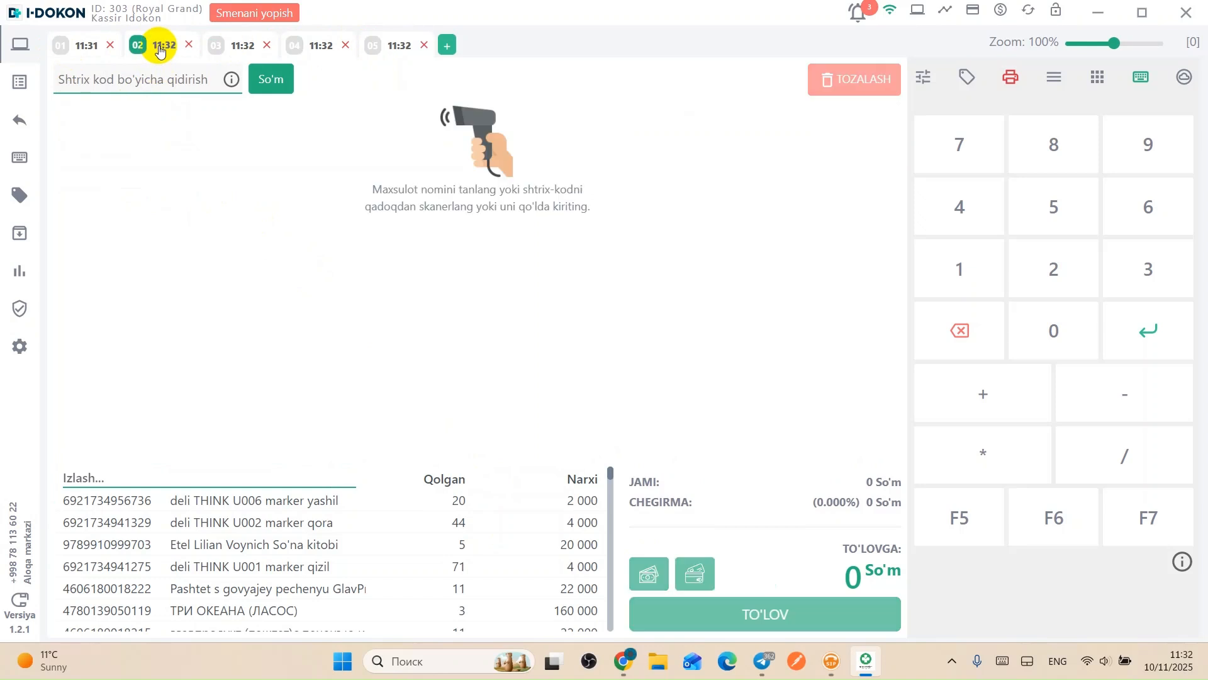
text(6921734941329)
key(Return)
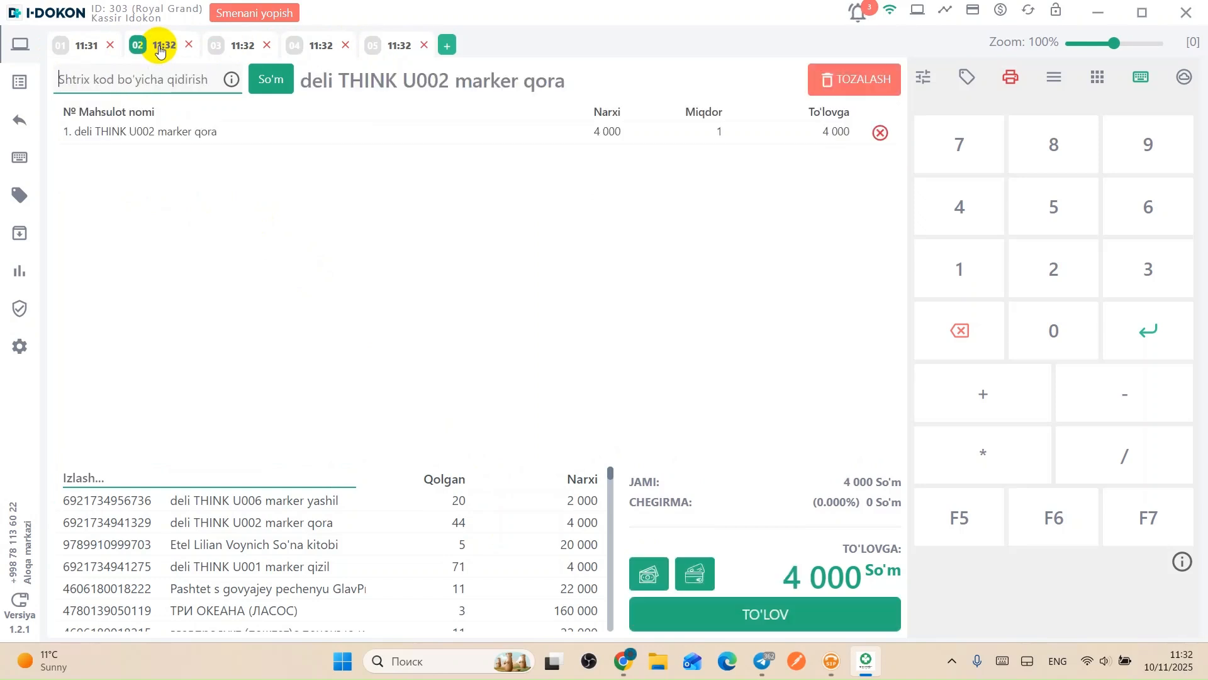
text(6921734956736)
key(Return)
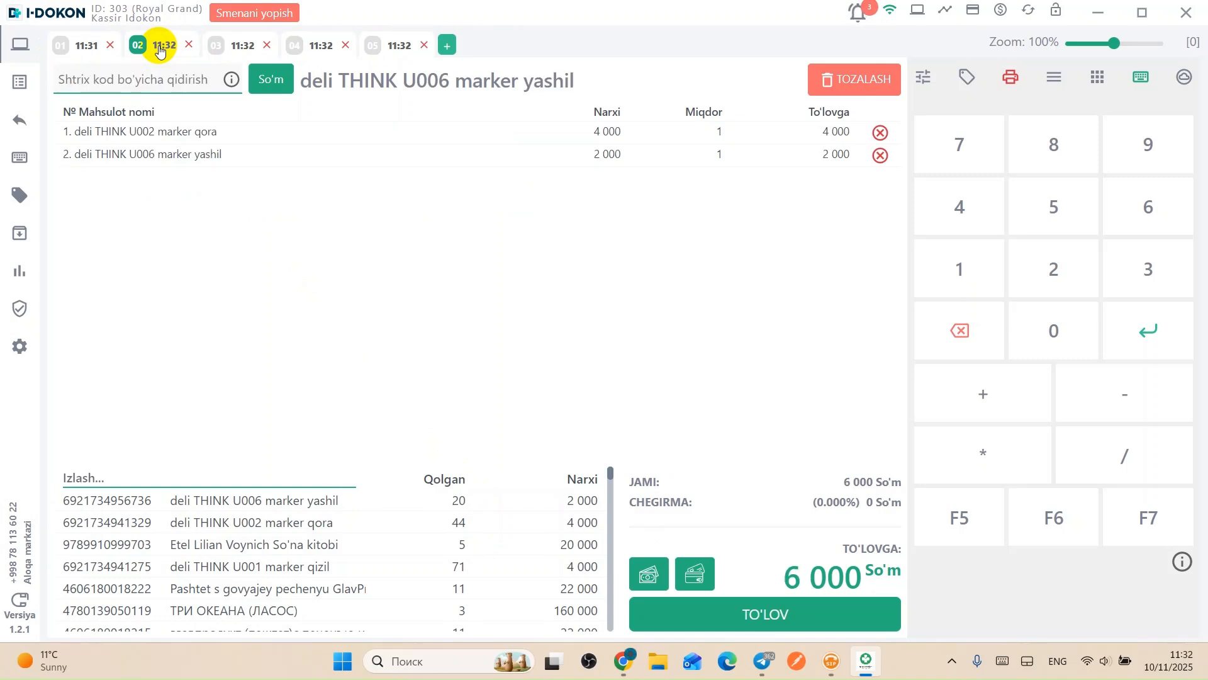
Add four deli THINK U001 marker qizil to sale 02 and accept the full 22 000 So'm payment in cash
text(6921734941275)
key(Return)
text(6921734941275)
key(Return)
text(6921734941275)
key(Return)
text(6921734941275)
key(Return)
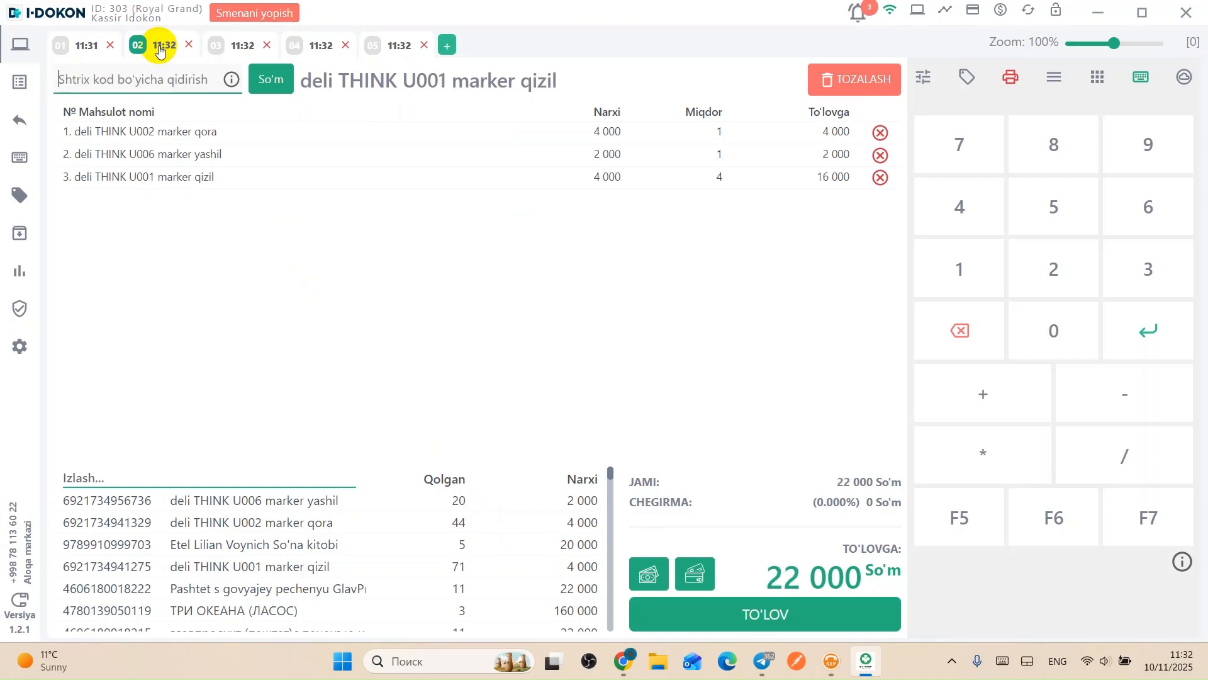
click(667, 609)
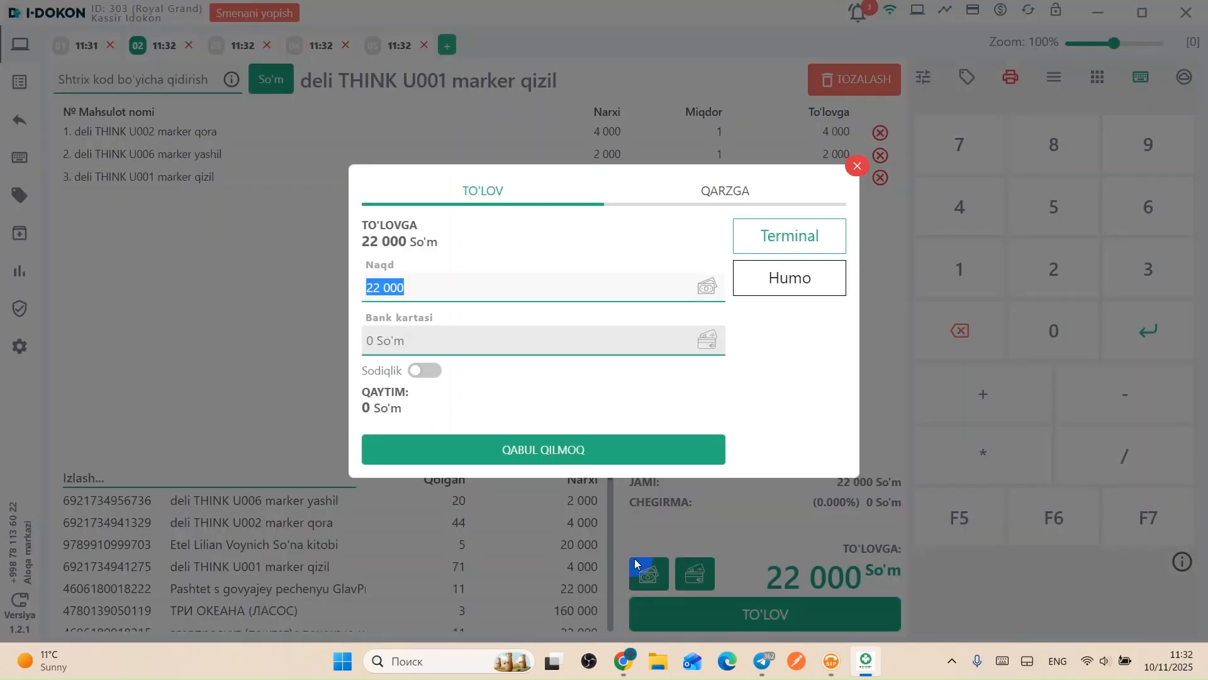
click(596, 450)
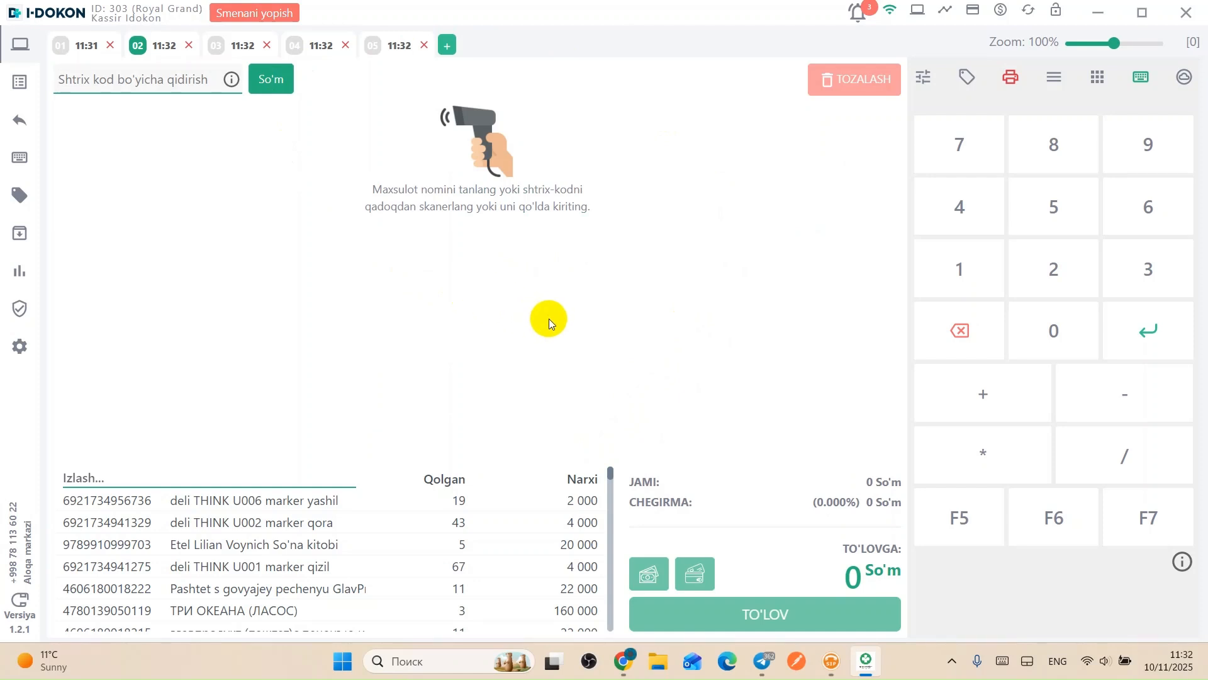
Return to sale 01 and add two deli THINK U001 marker qizil
click(84, 46)
click(286, 184)
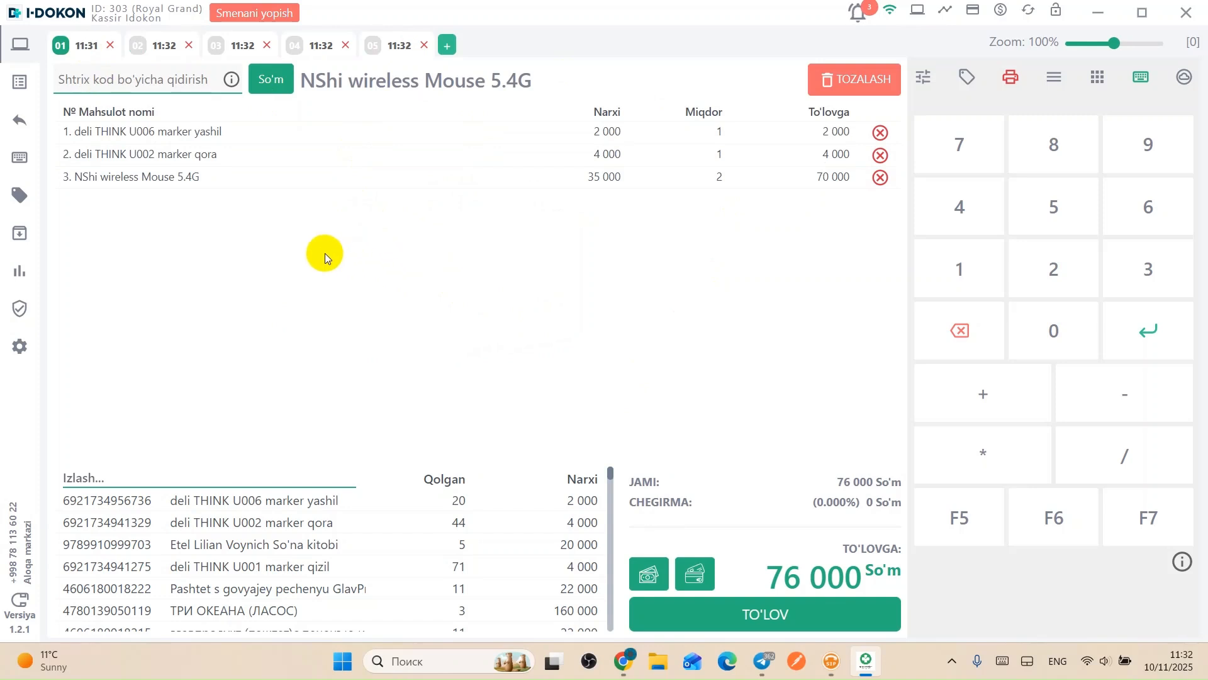
text(6921734941275)
key(Return)
text(6921734941275)
key(Return)
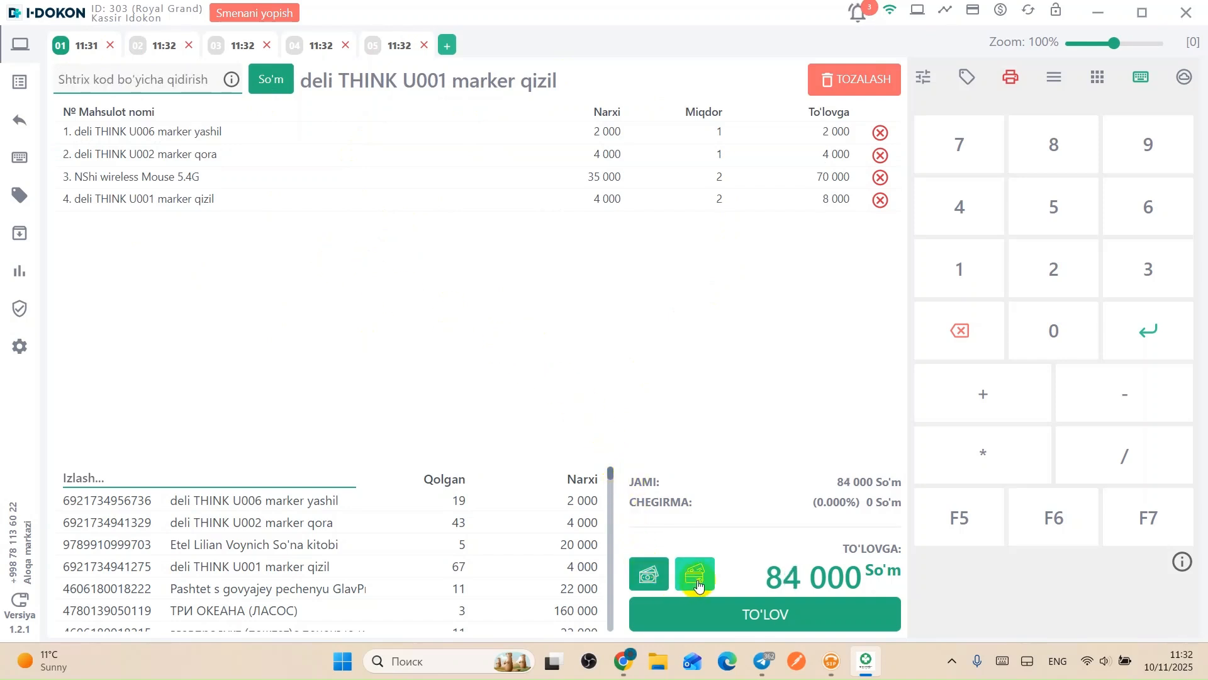
View the quick cash payment and the quick card payment confirmation for sale 01, closing both without paying
click(649, 578)
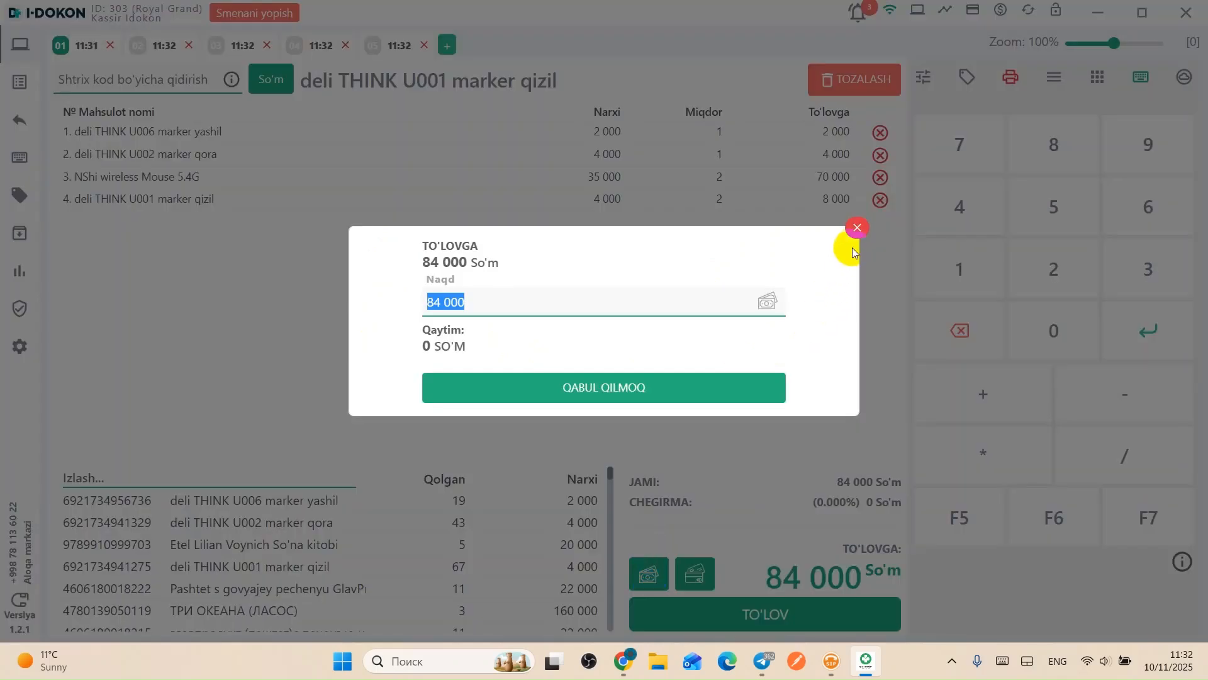
click(851, 250)
click(702, 576)
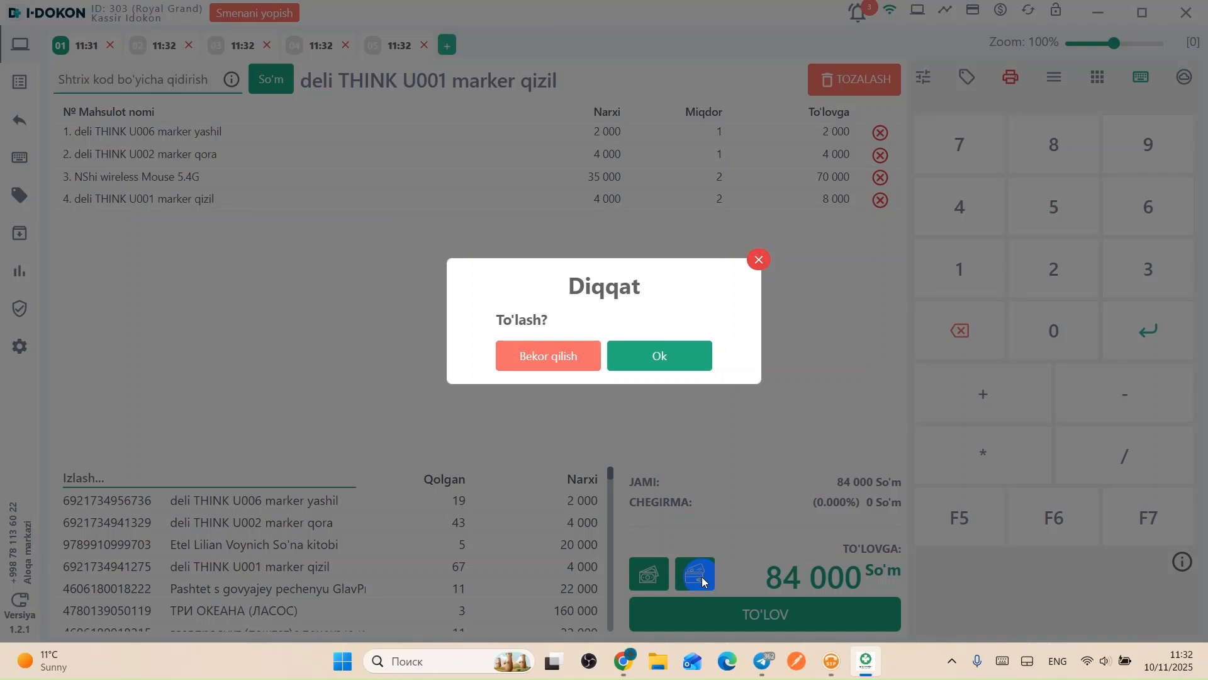
click(757, 262)
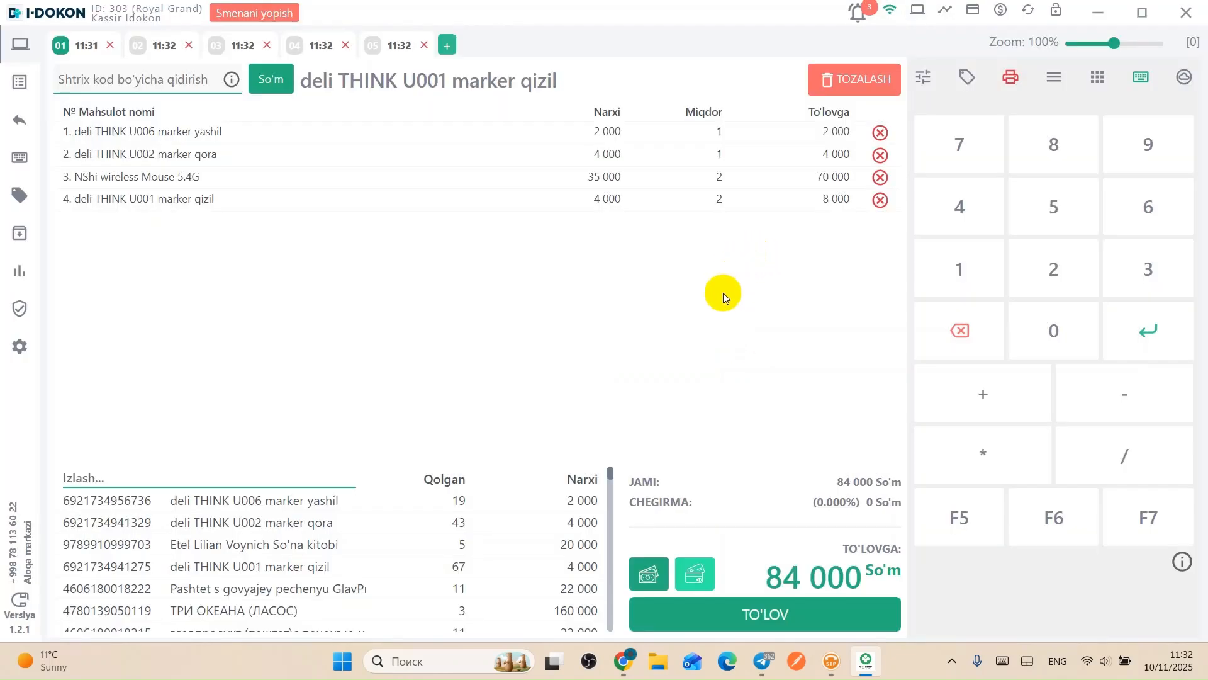
click(591, 208)
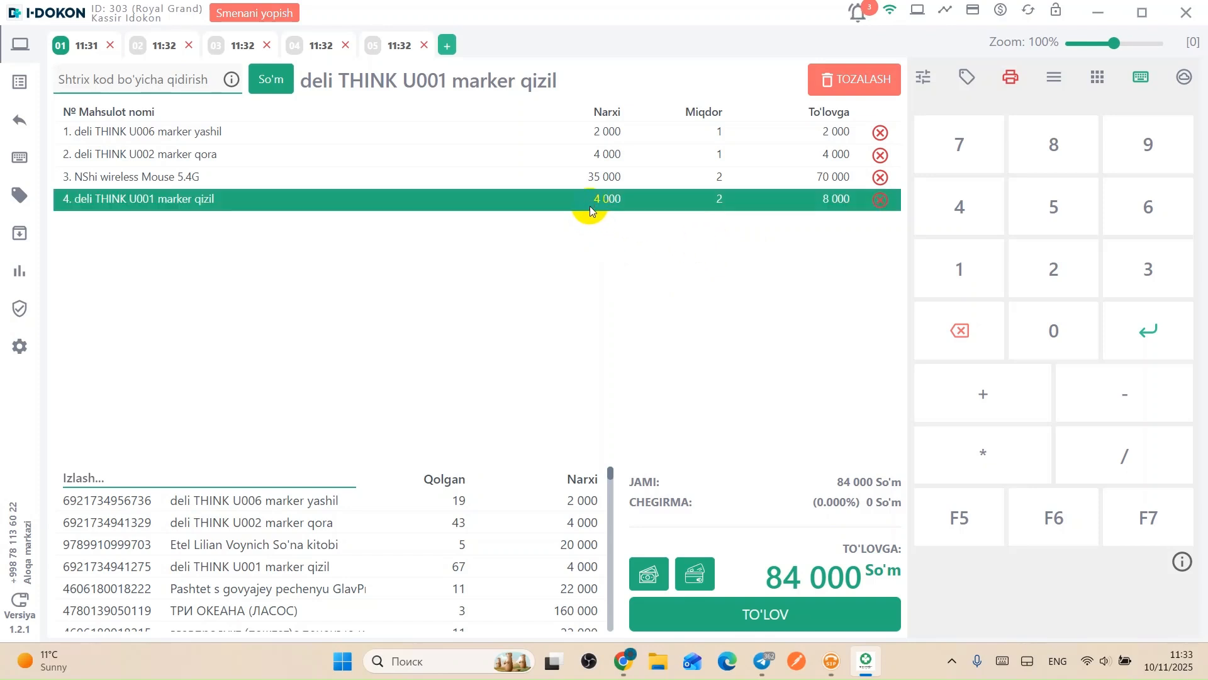
Try to change the price of deli THINK U001 marker qizil in sale 01 to 2000 So'm
click(1039, 270)
click(1055, 329)
click(1056, 329)
click(1055, 329)
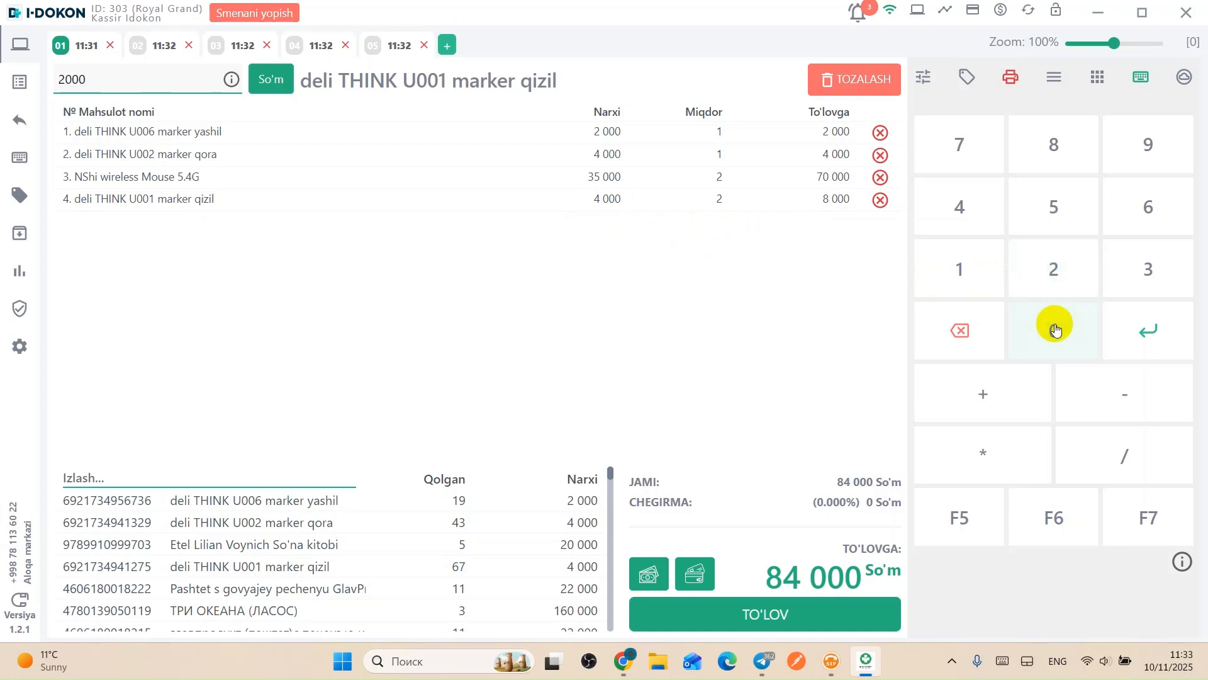
click(980, 454)
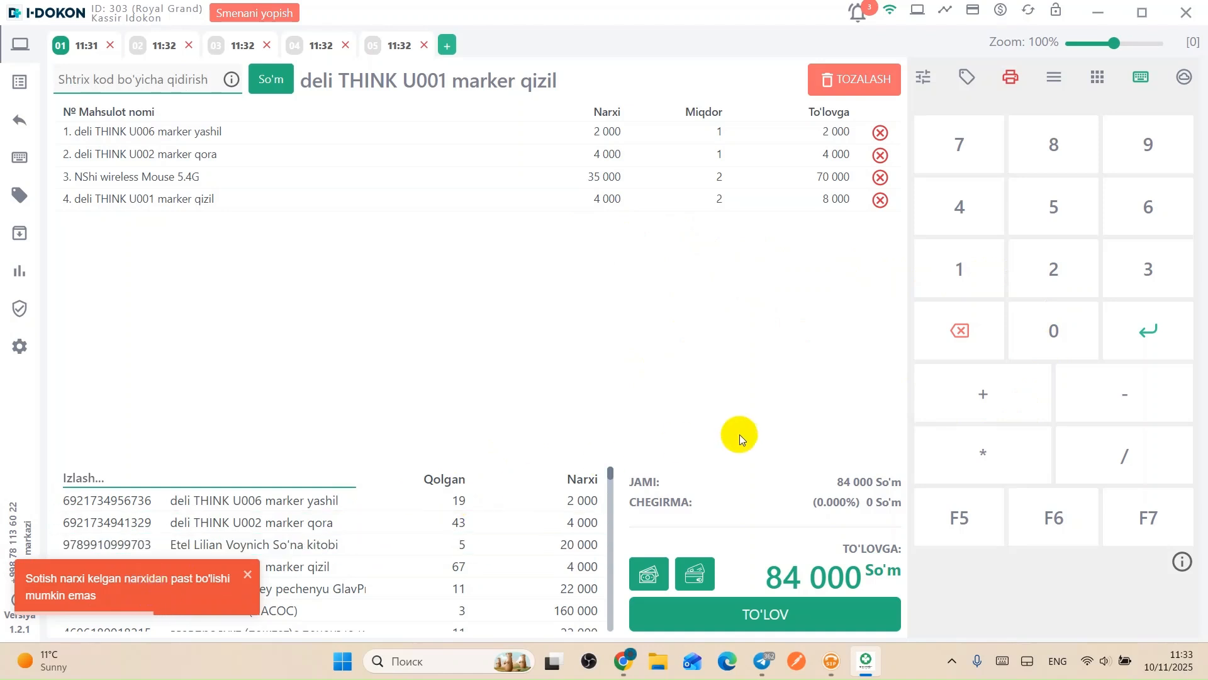
Set the price of deli THINK U001 marker qizil in sale 01 to 3 500 So'm and check the amount payable
click(1140, 270)
click(1055, 203)
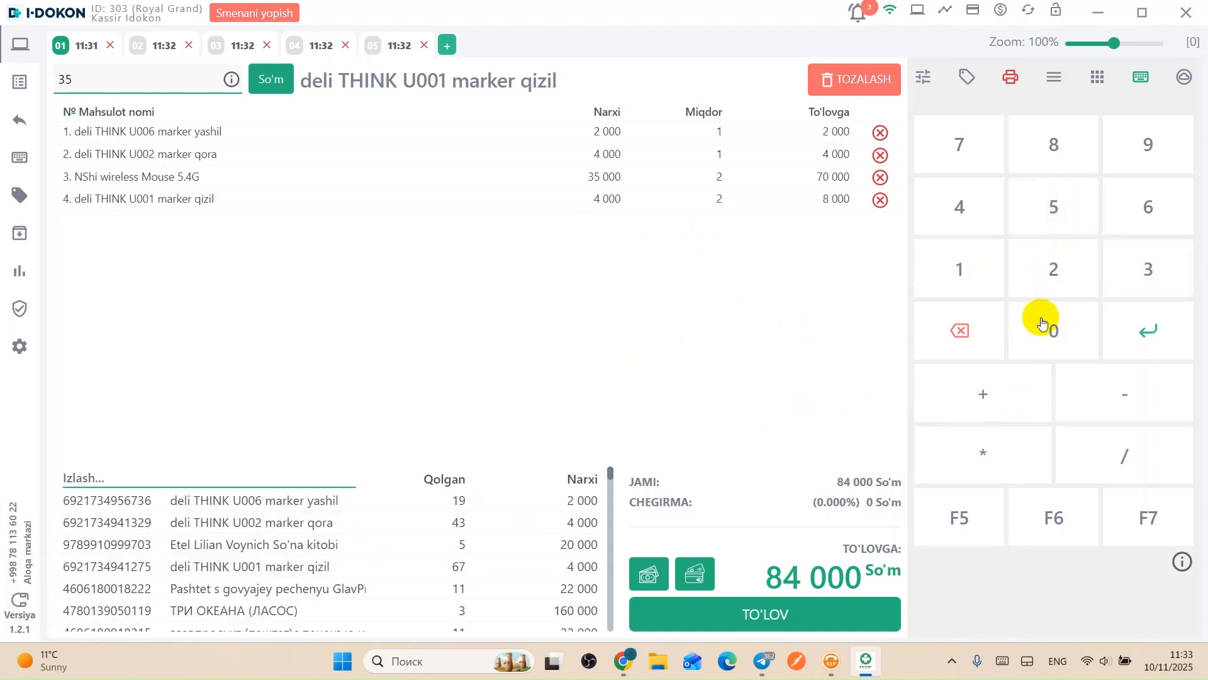
click(1040, 327)
double_click(1039, 327)
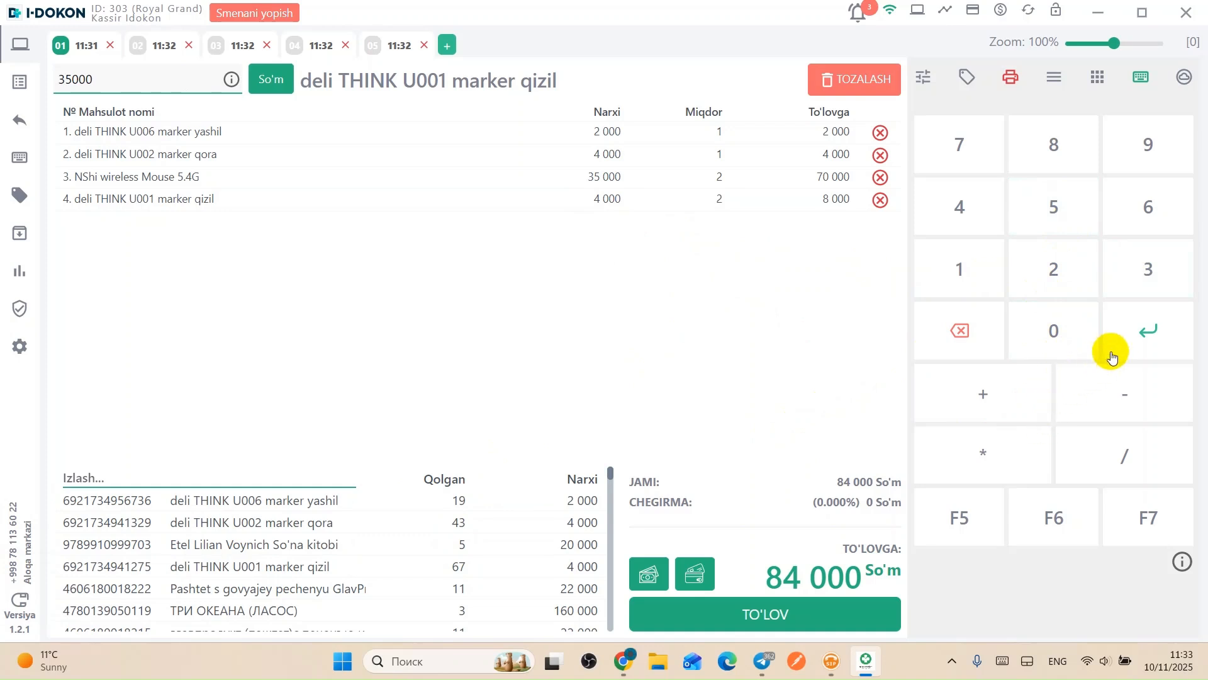
click(959, 337)
click(1002, 458)
click(580, 200)
drag(580, 200, 629, 199)
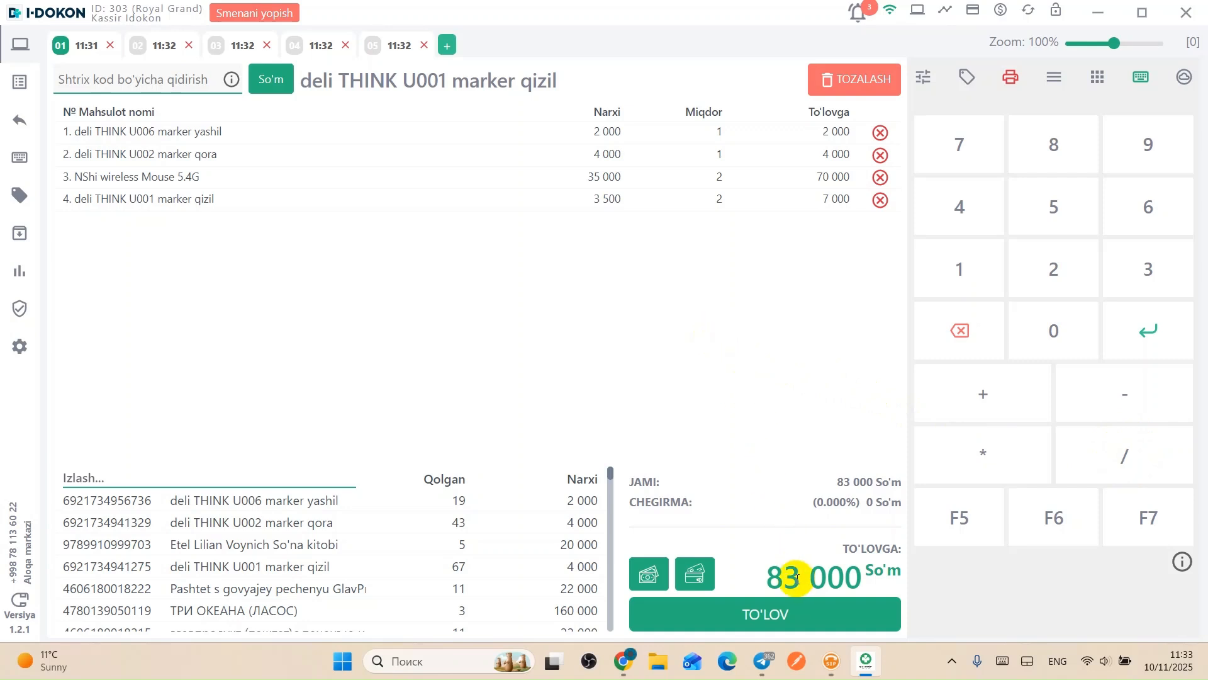
drag(784, 576, 843, 579)
click(843, 579)
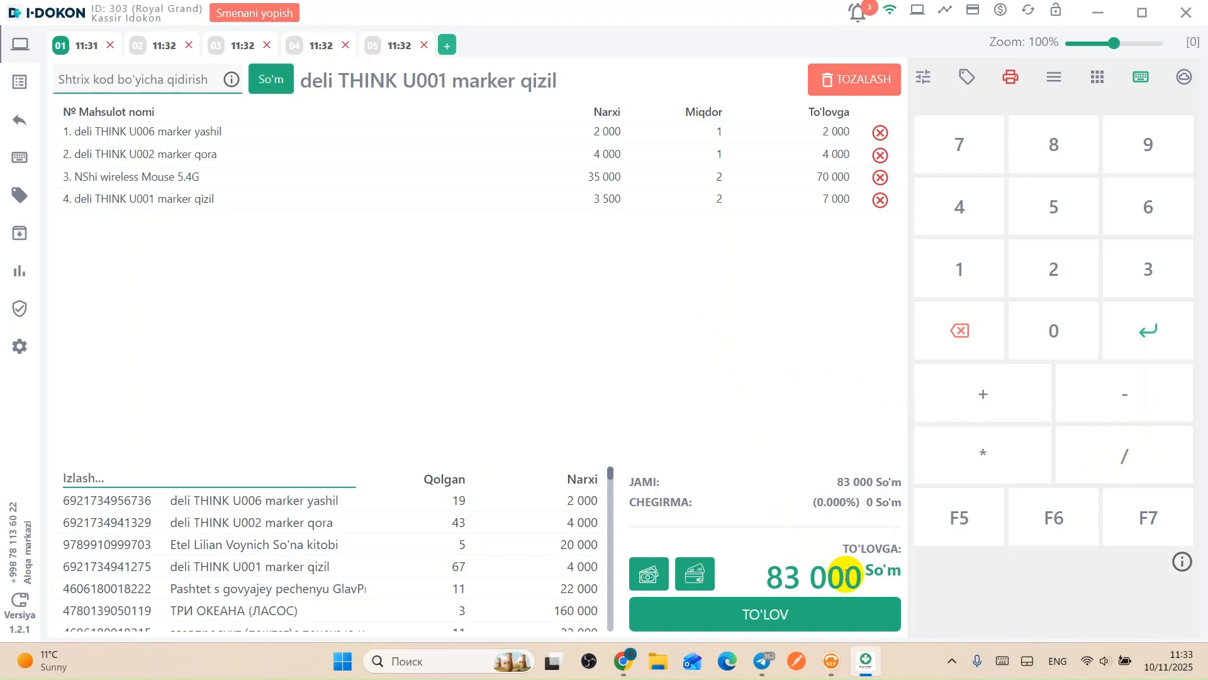
Apply a fixed discount of 3 000 So'm to the whole of sale 01
click(1128, 272)
click(1057, 321)
click(1057, 321)
click(1057, 321)
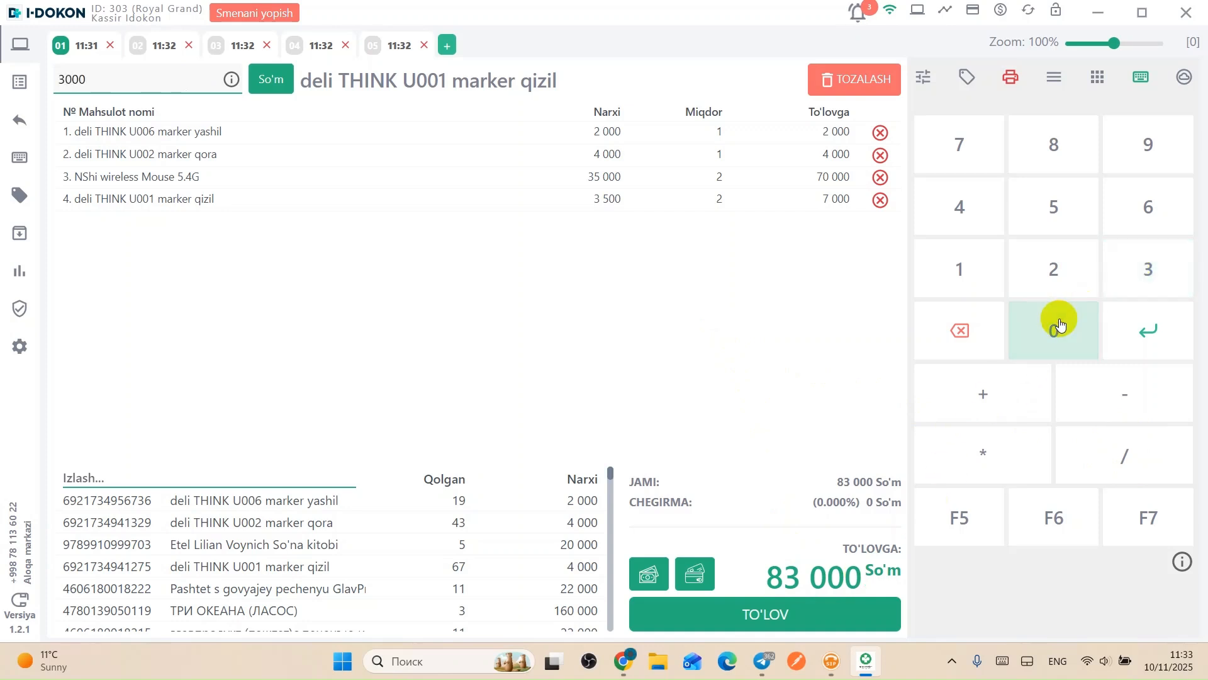
click(1064, 516)
drag(840, 503, 881, 506)
click(881, 505)
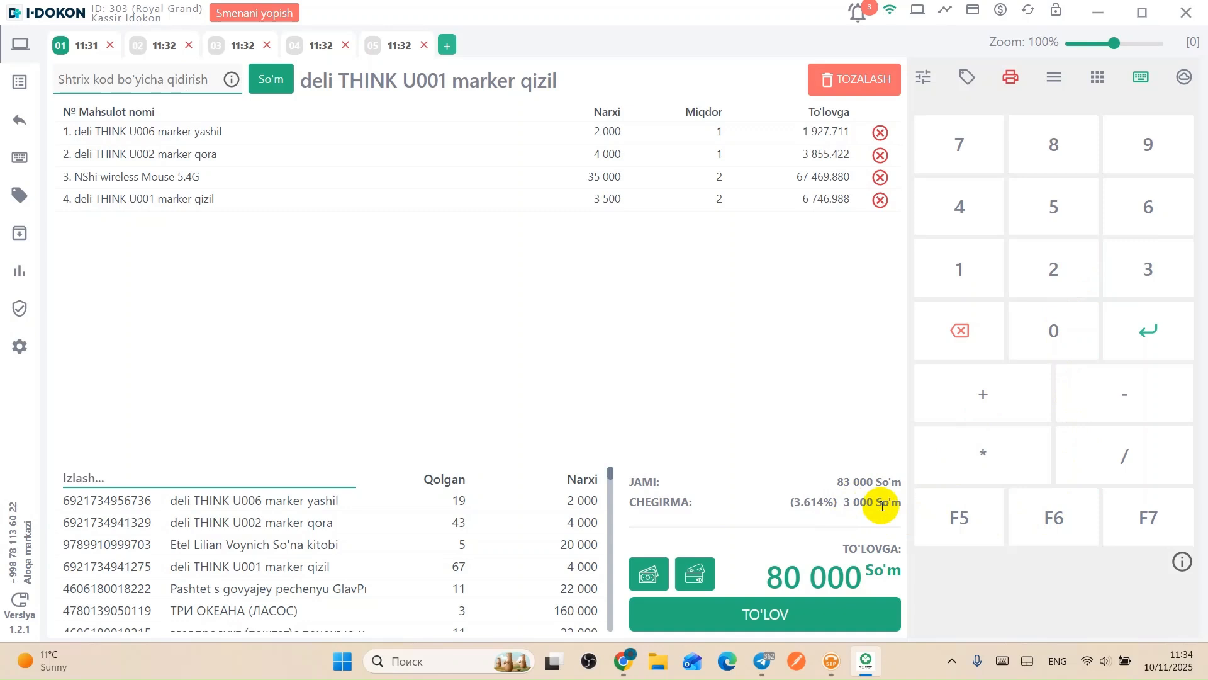
Cancel the discount on all products in sale 01 and check the amount payable
click(966, 88)
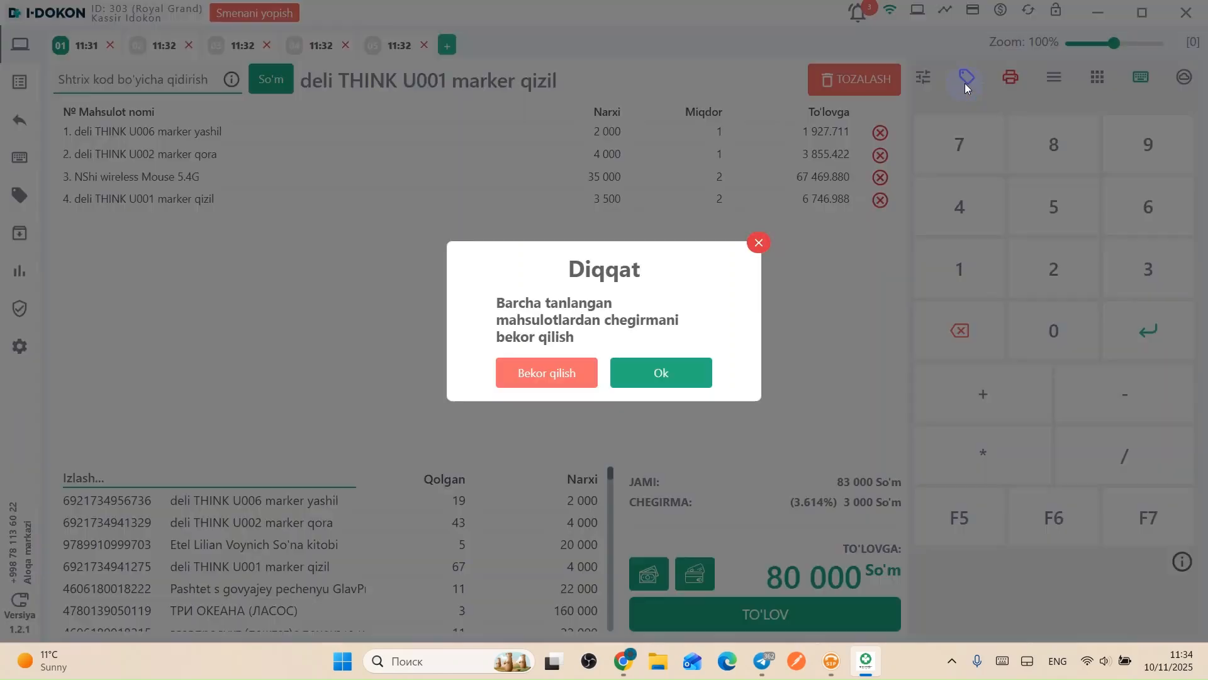
click(687, 373)
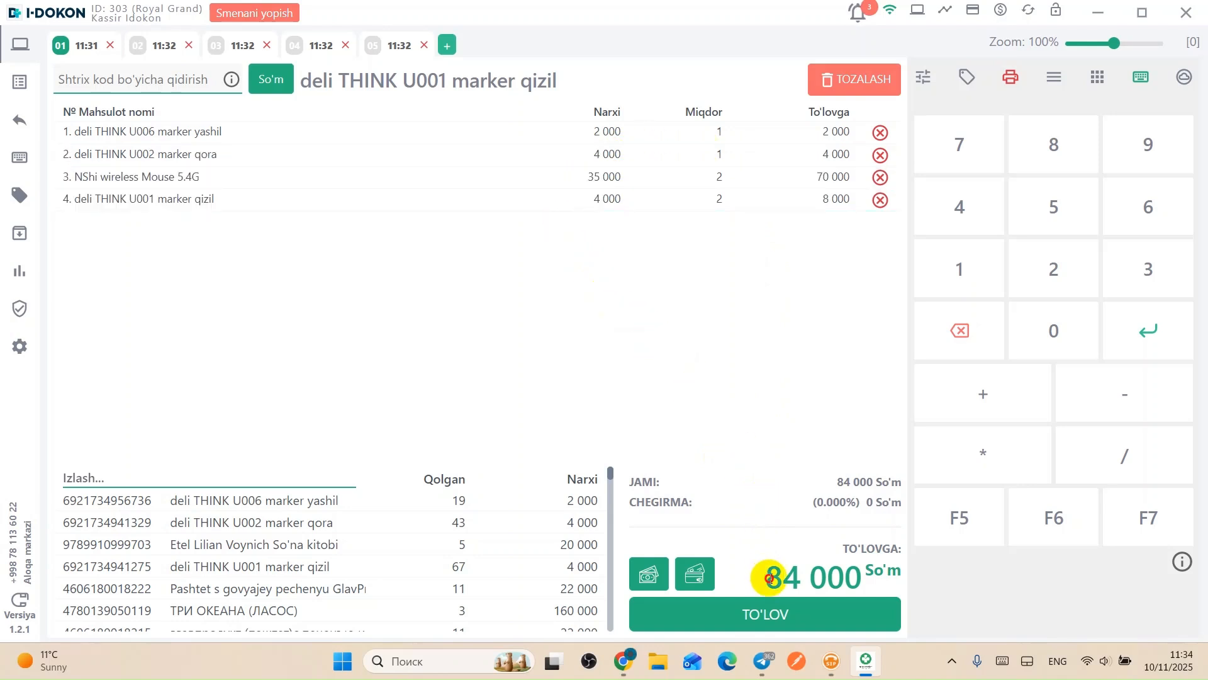
drag(767, 575, 843, 578)
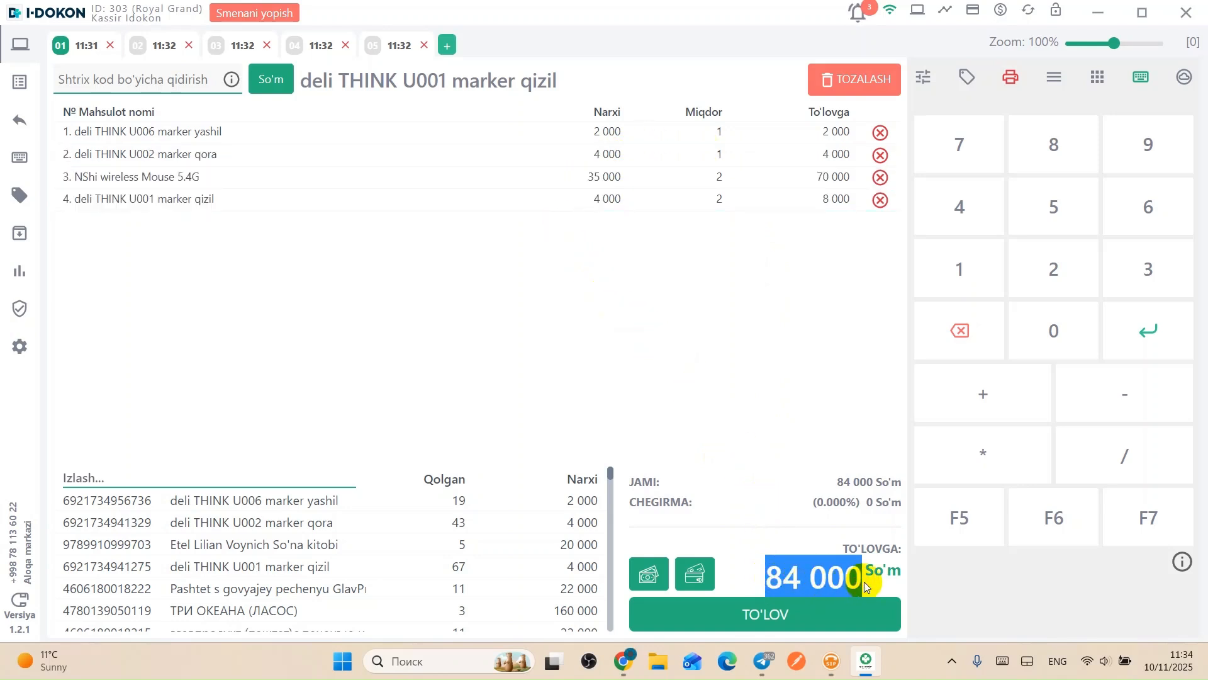
click(863, 581)
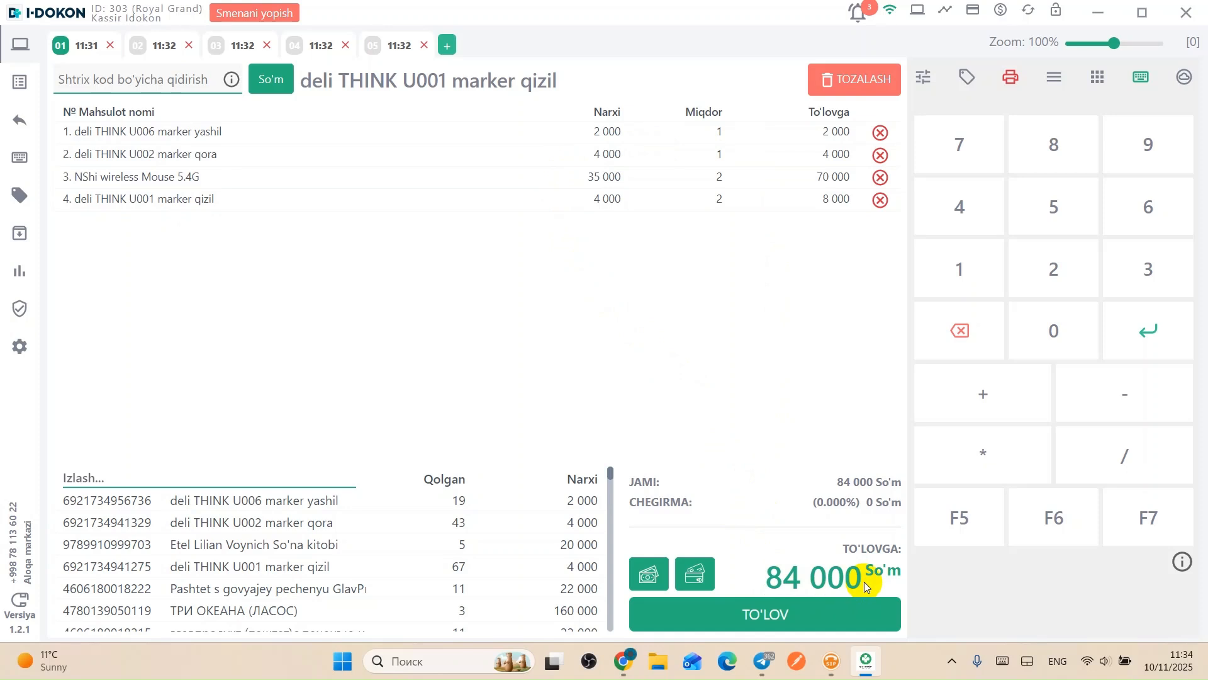
Apply a 2% discount to the whole of sale 01, check the reduced total and cancel the discount on all products
click(1044, 283)
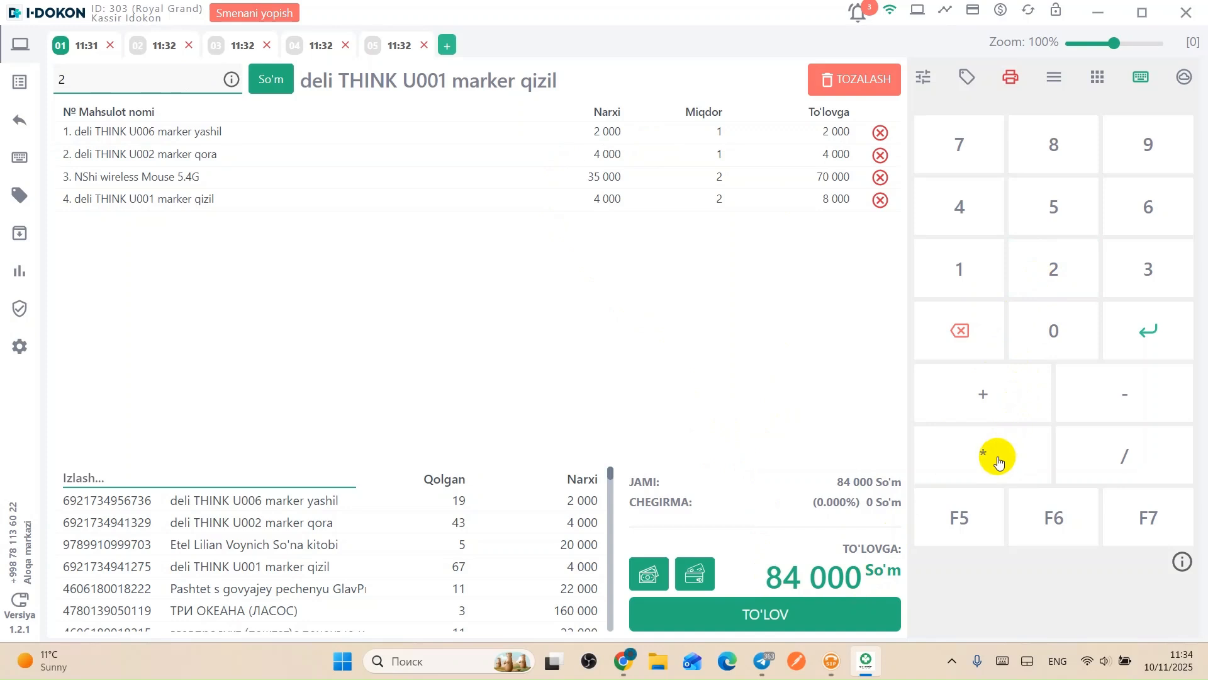
click(963, 519)
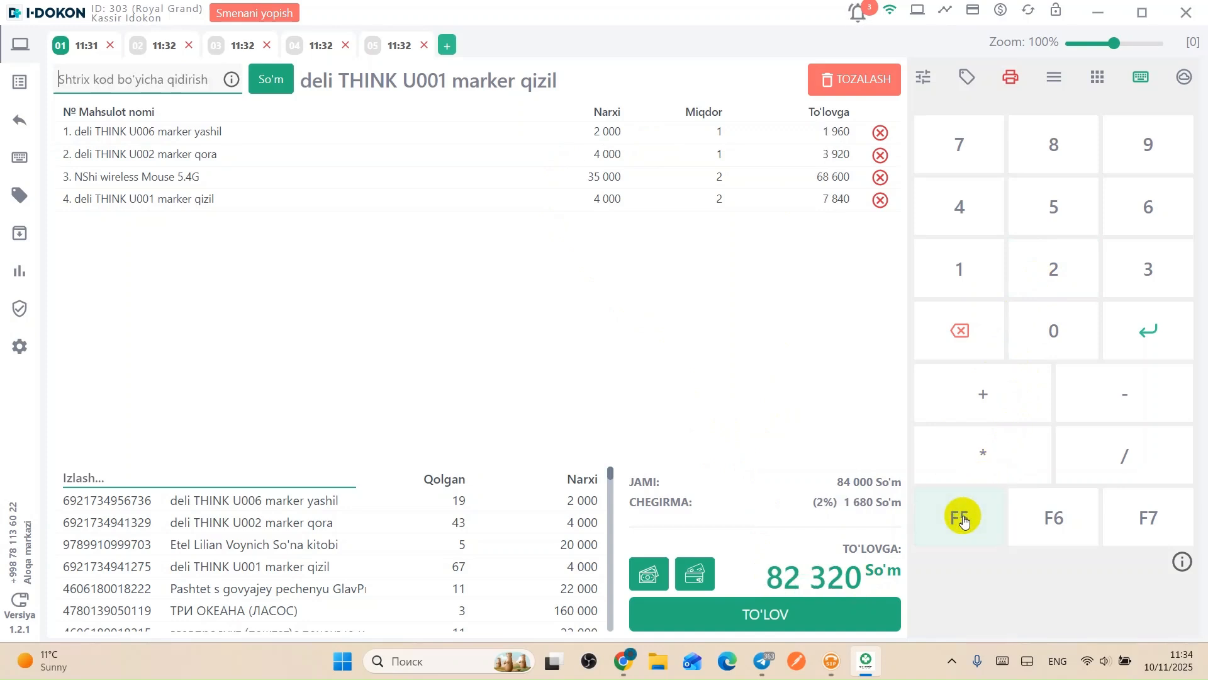
drag(815, 502, 853, 513)
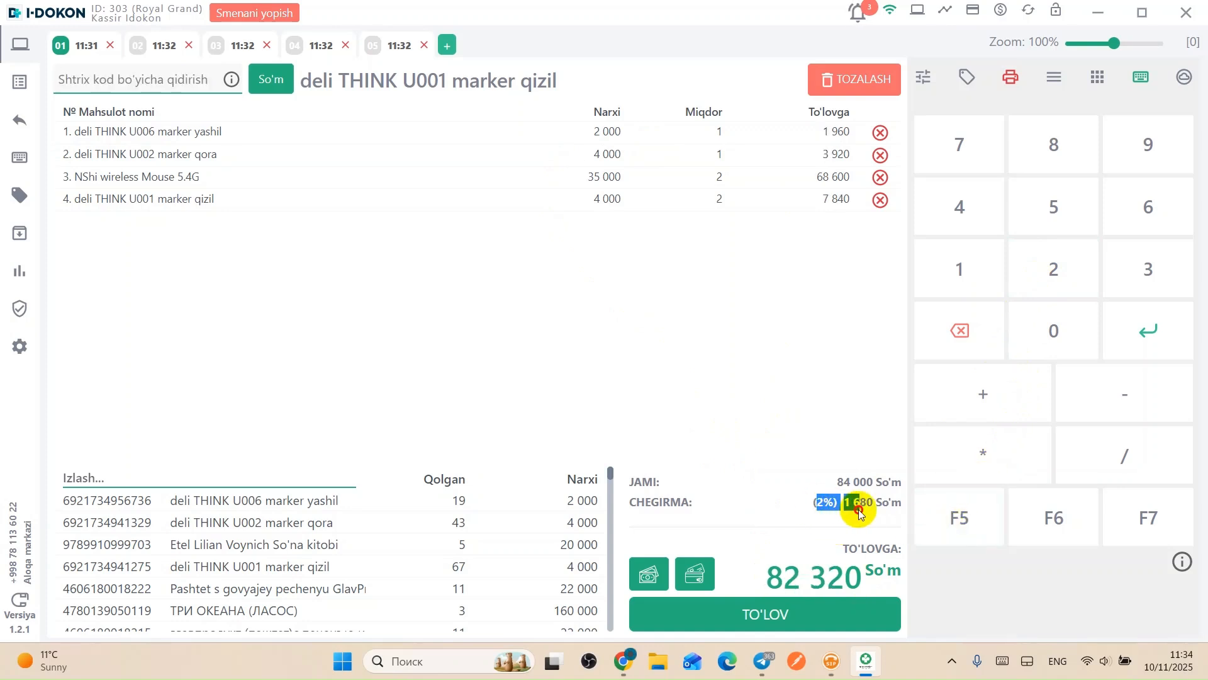
click(858, 508)
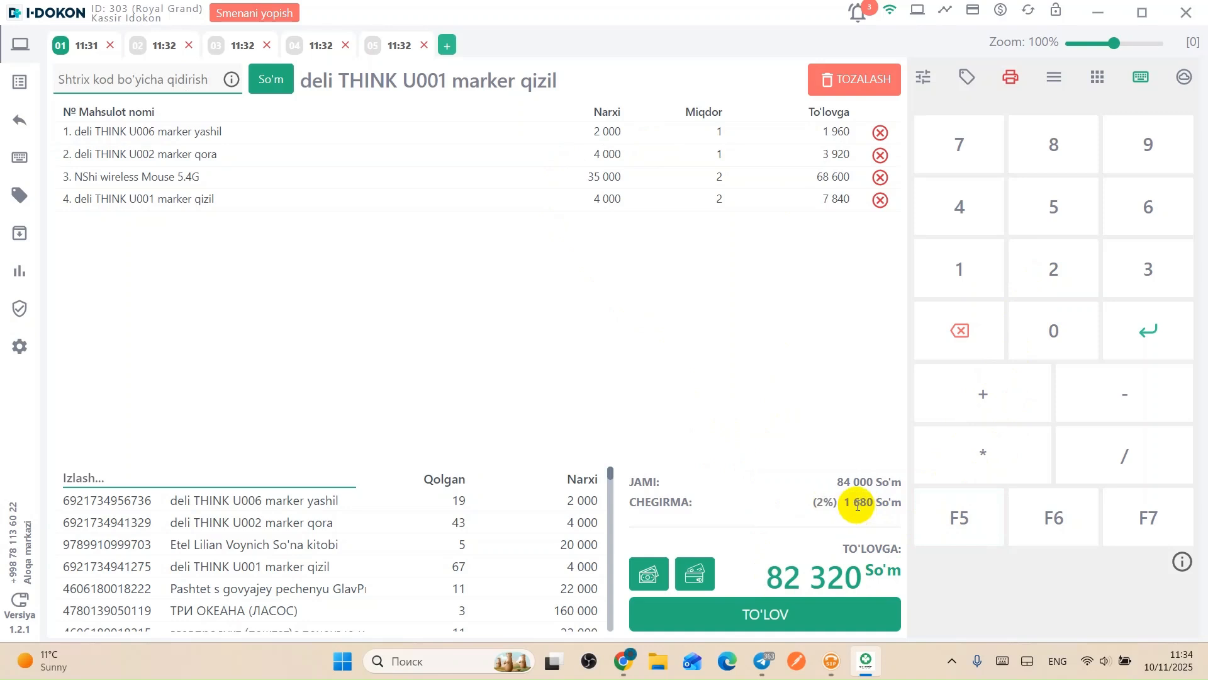
drag(773, 575, 859, 584)
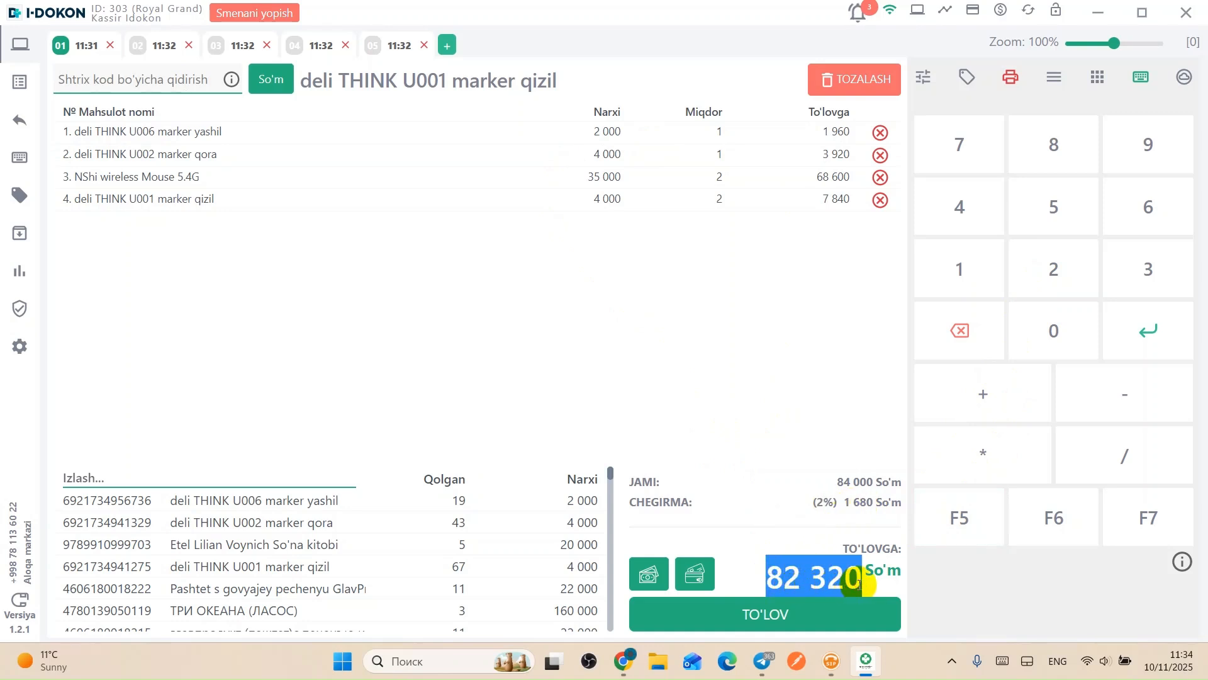
click(968, 76)
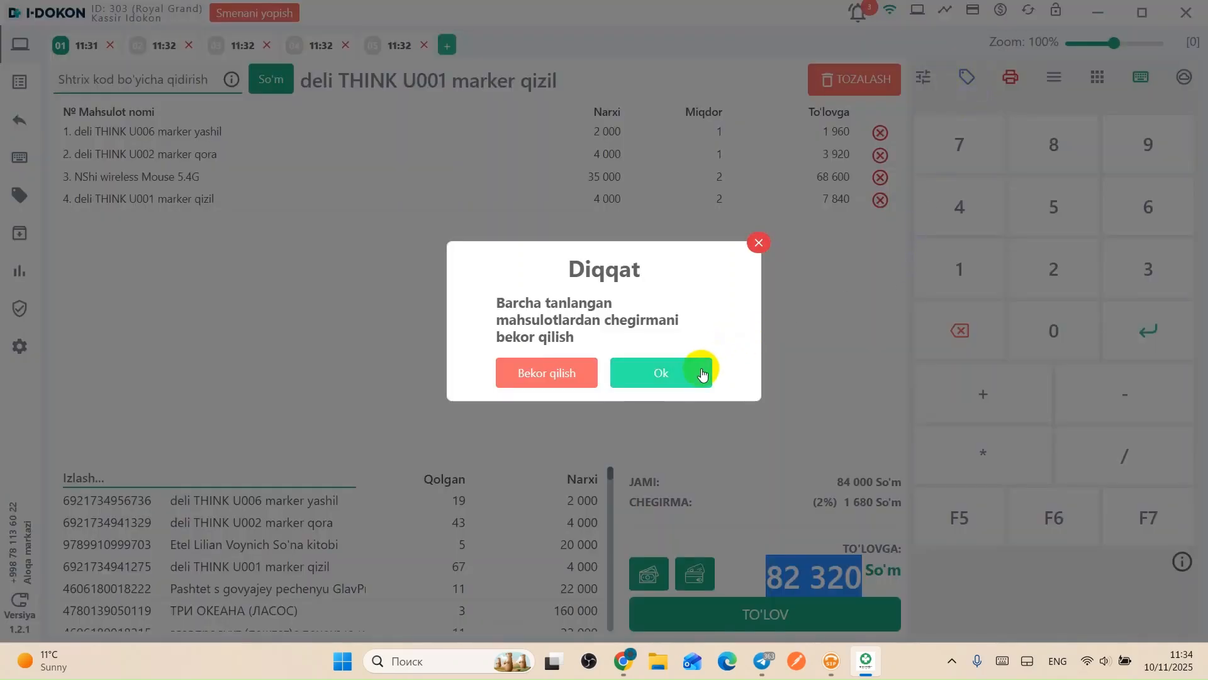
click(701, 371)
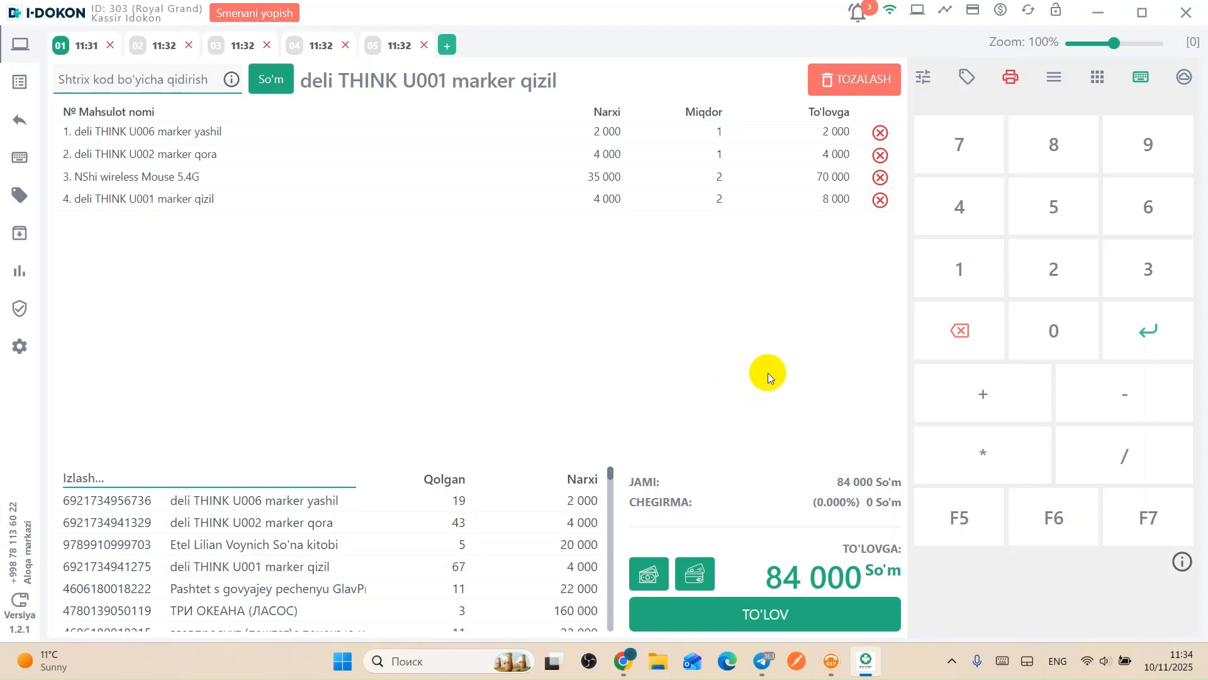
Apply a 5 000 So'm discount to the NShi wireless Mouse 5.4G line only in sale 01
click(615, 186)
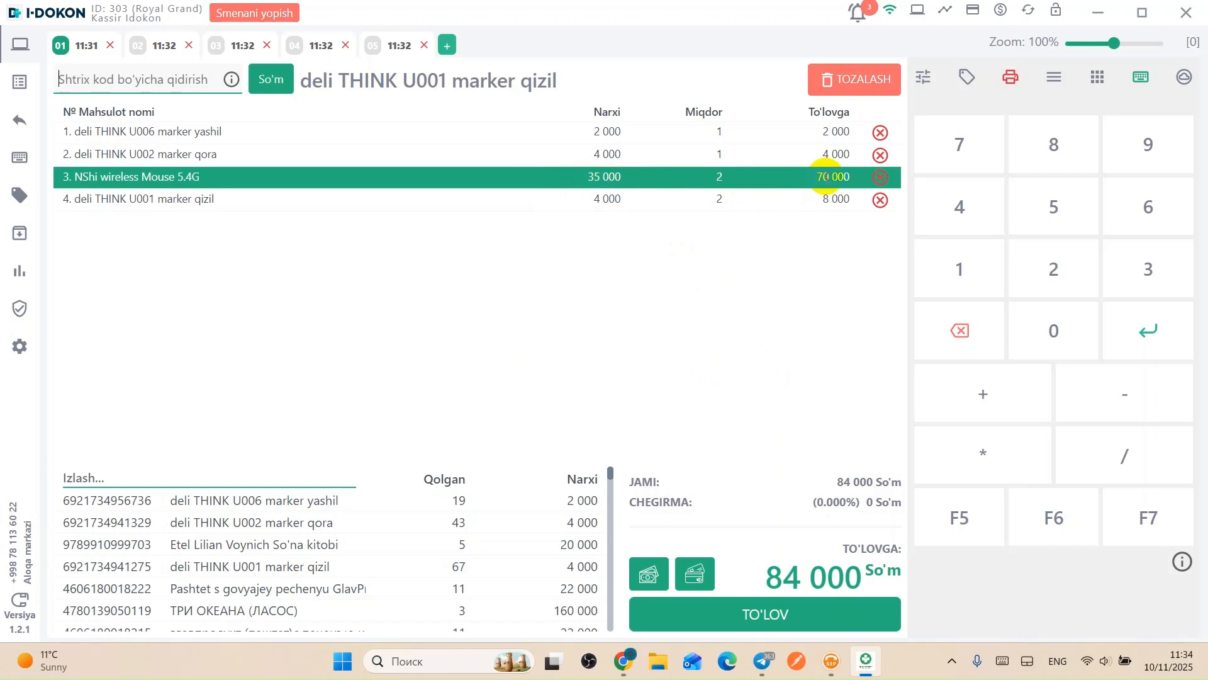
click(1154, 205)
click(1080, 205)
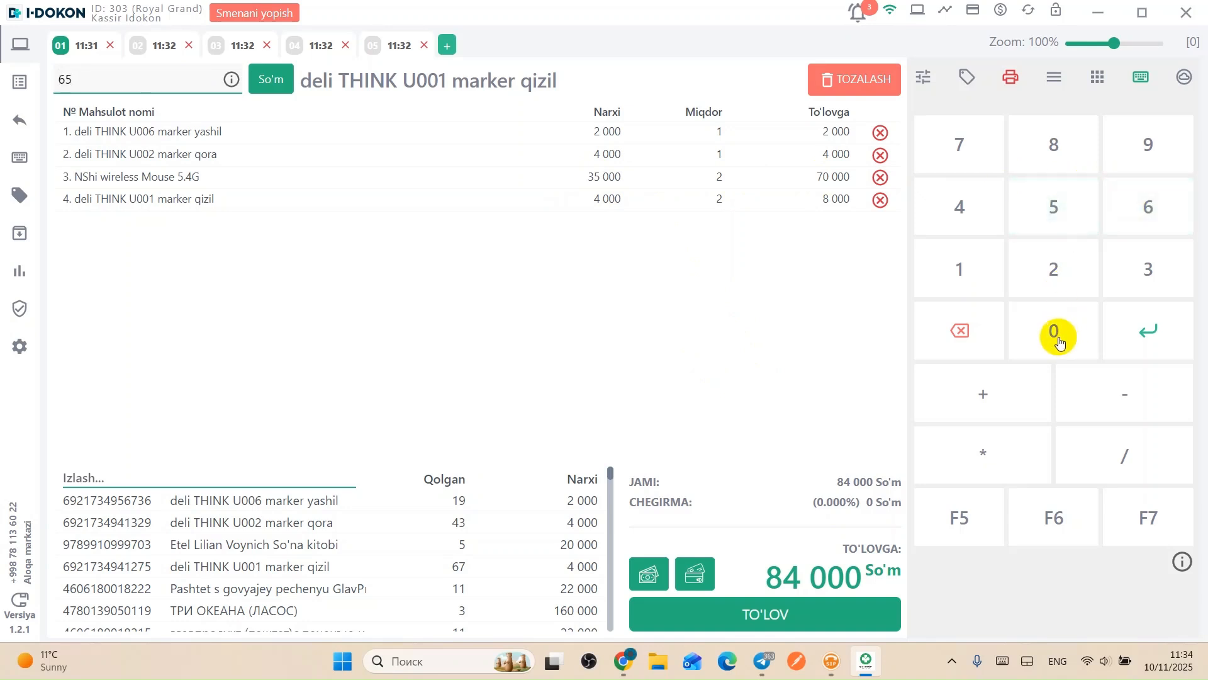
click(967, 338)
click(972, 340)
click(1054, 208)
click(1054, 339)
click(1054, 339)
click(1053, 338)
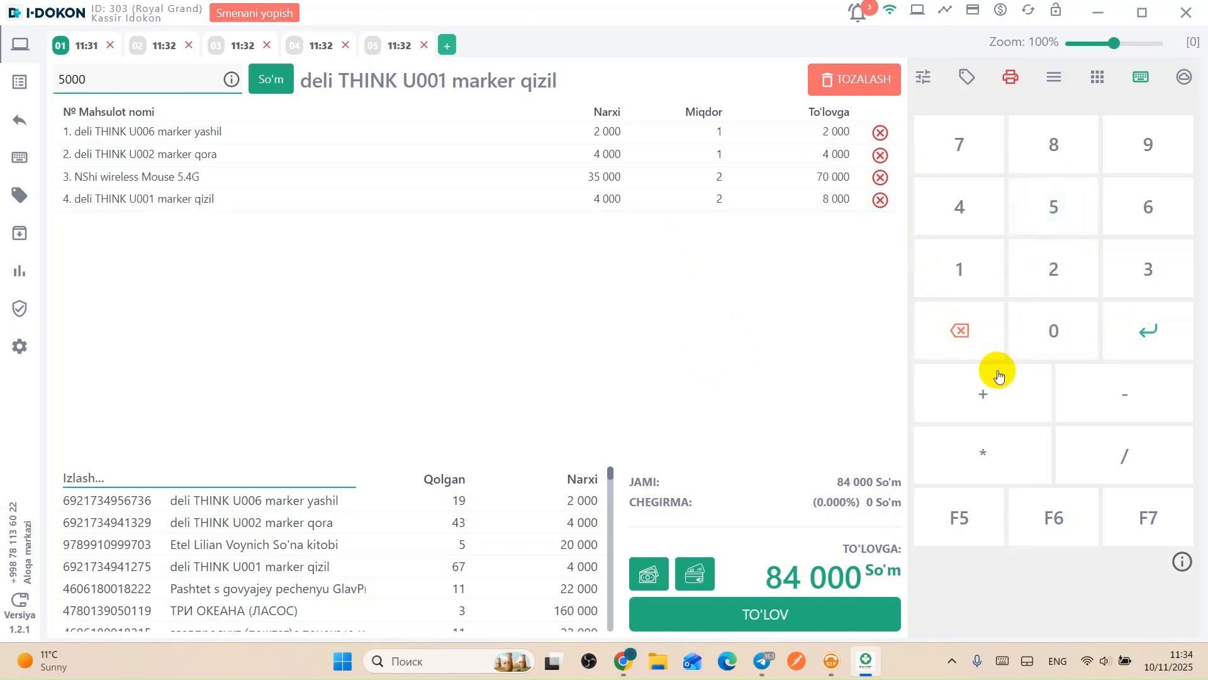
click(1147, 528)
drag(816, 176, 850, 177)
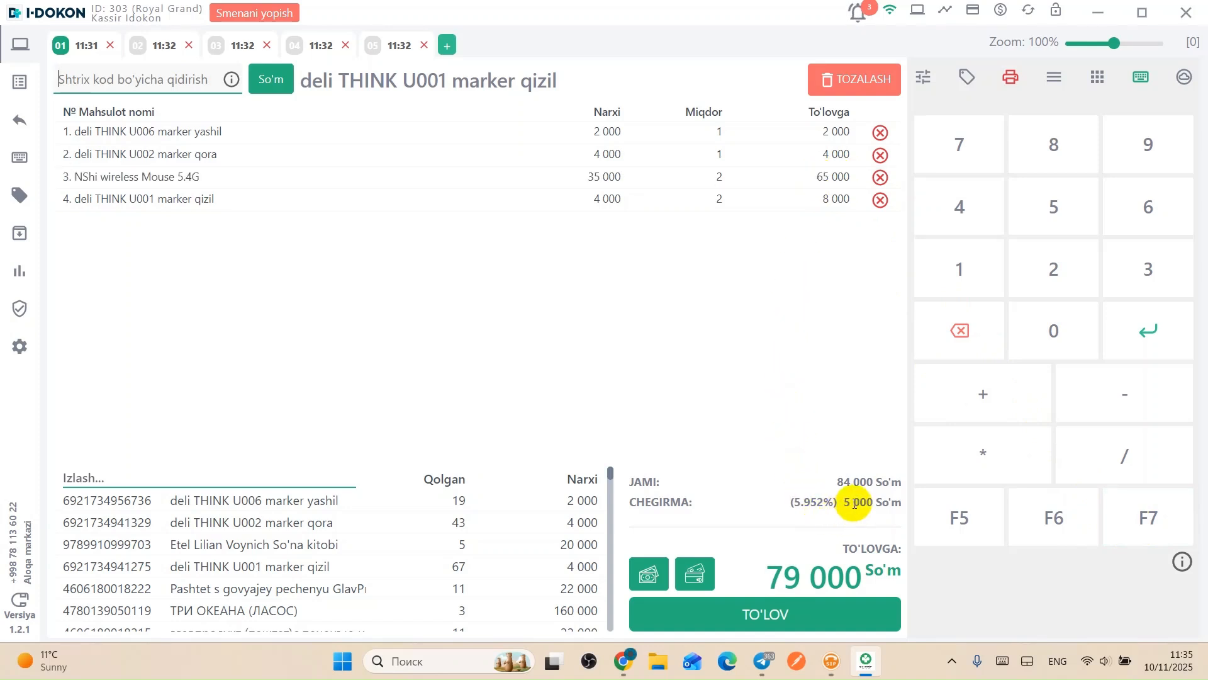
drag(844, 503, 879, 503)
click(774, 383)
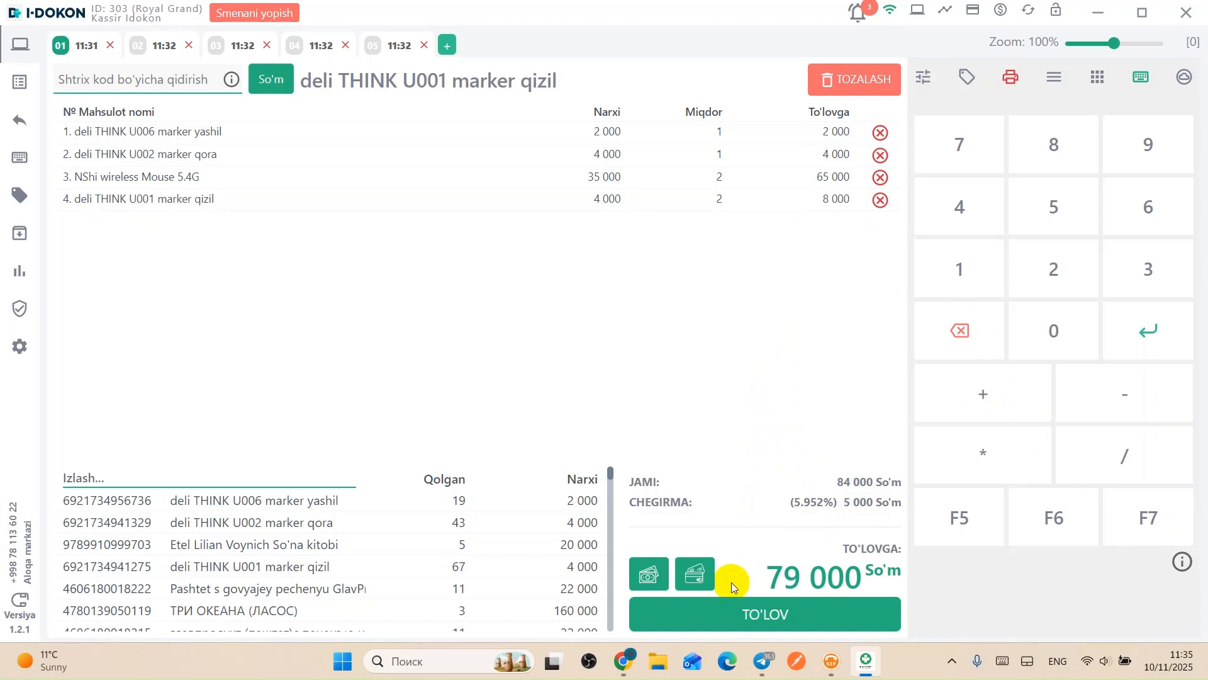
Accept the full 79 000 So'm payment for sale 01 in cash
click(714, 613)
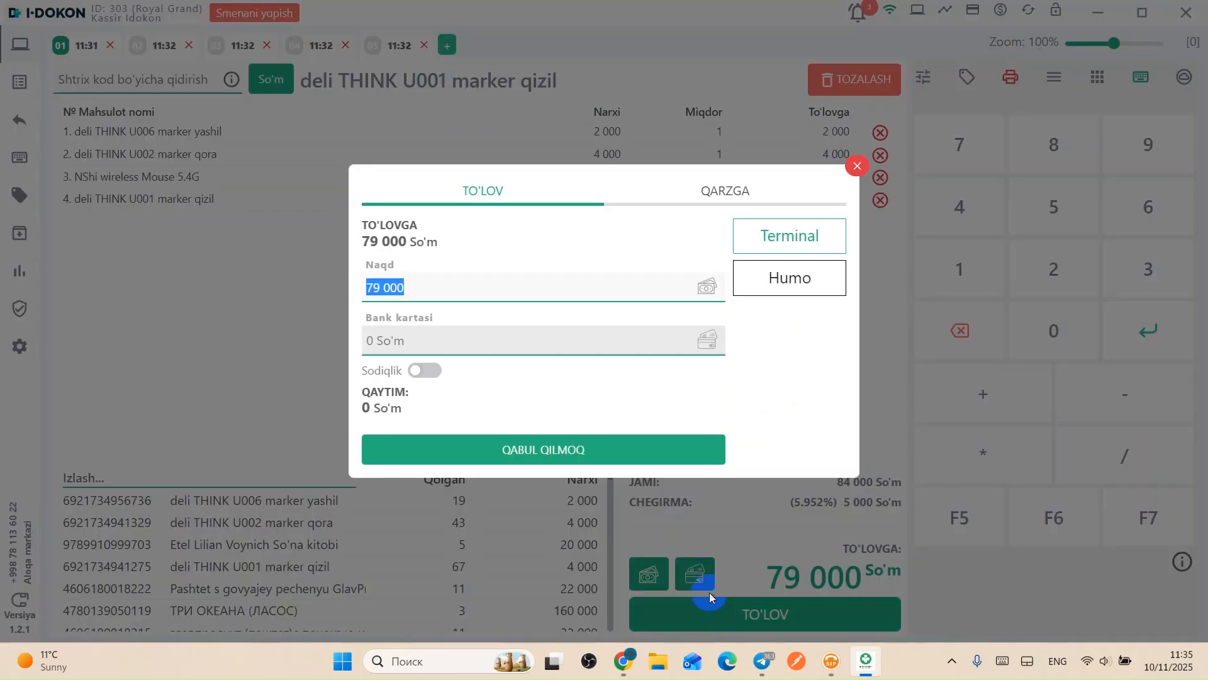
click(637, 450)
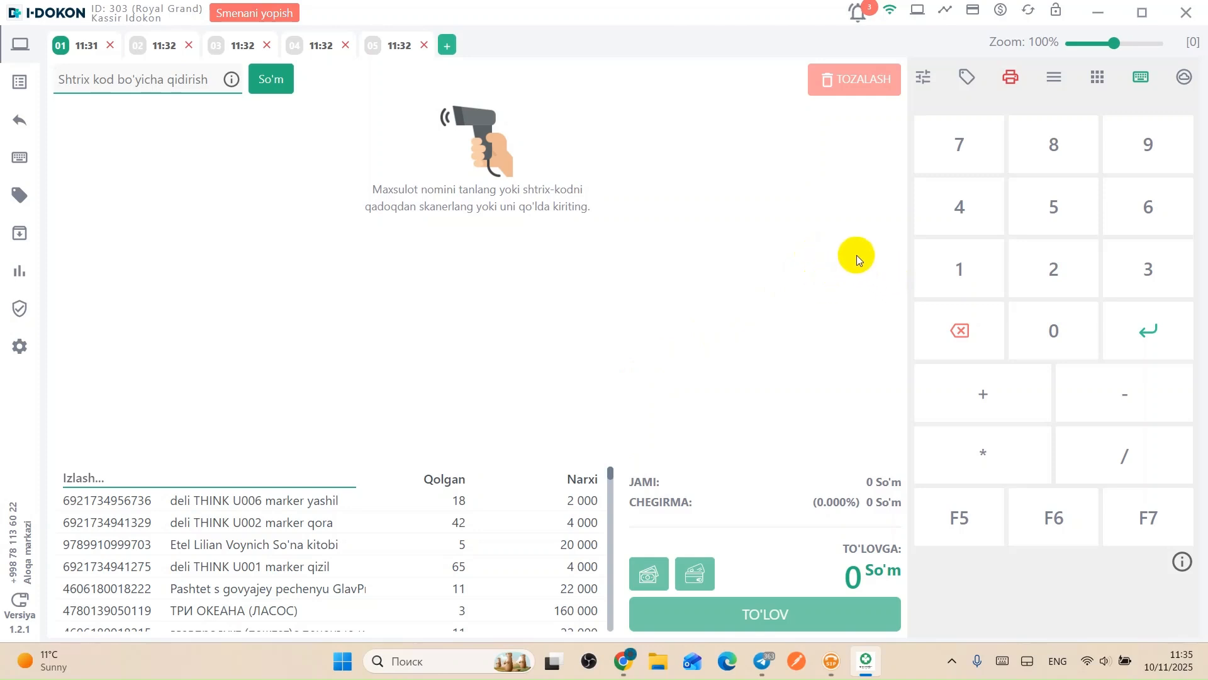
Switch to the my.idokon.uz web cabinet in Chrome and filter Nomenklatura by the Royal Grand sales point
click(621, 659)
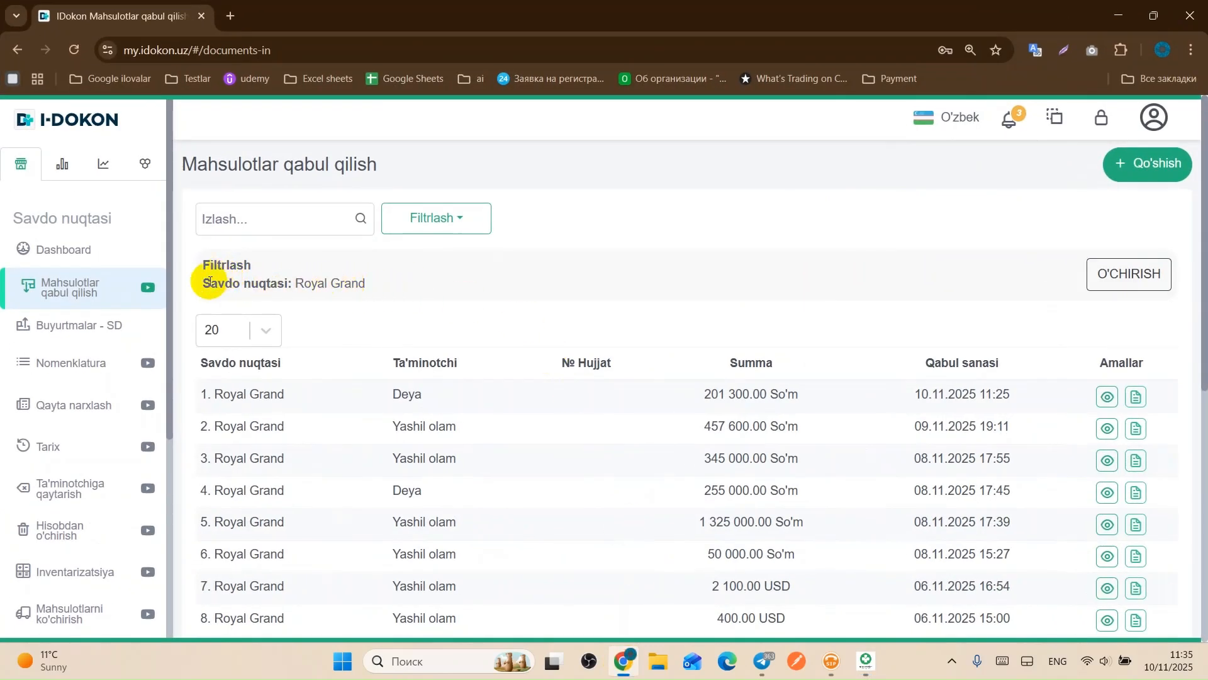
click(73, 368)
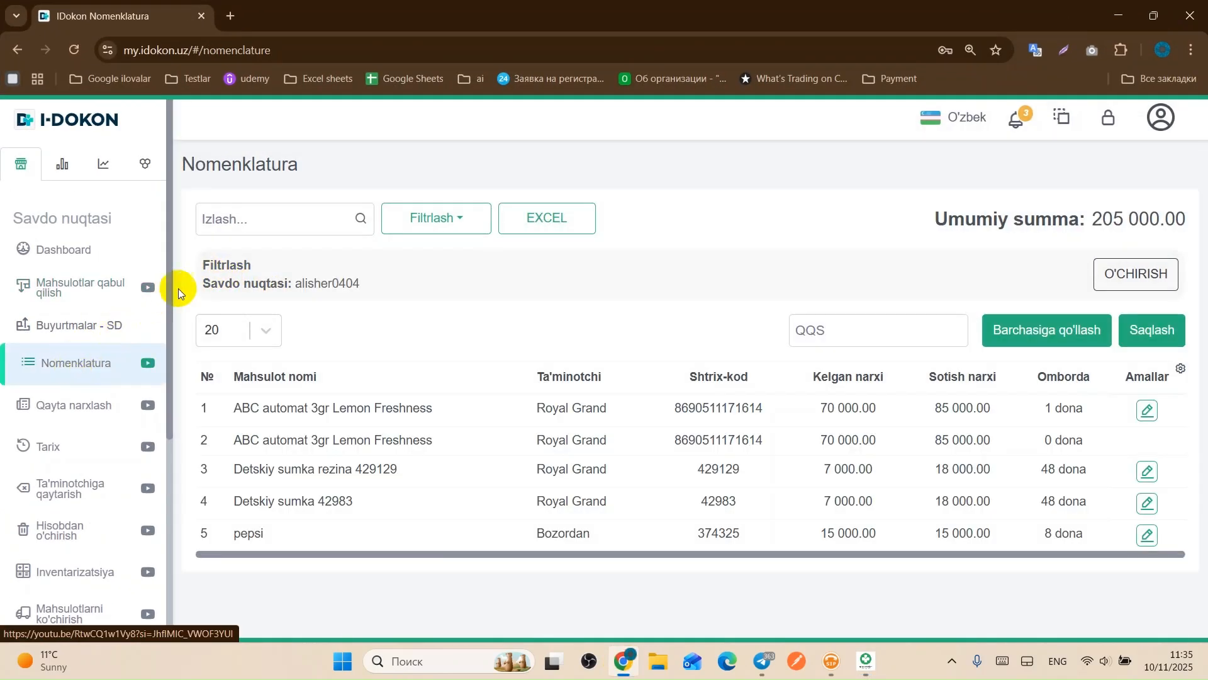
click(435, 218)
click(465, 287)
click(441, 359)
click(709, 403)
click(239, 217)
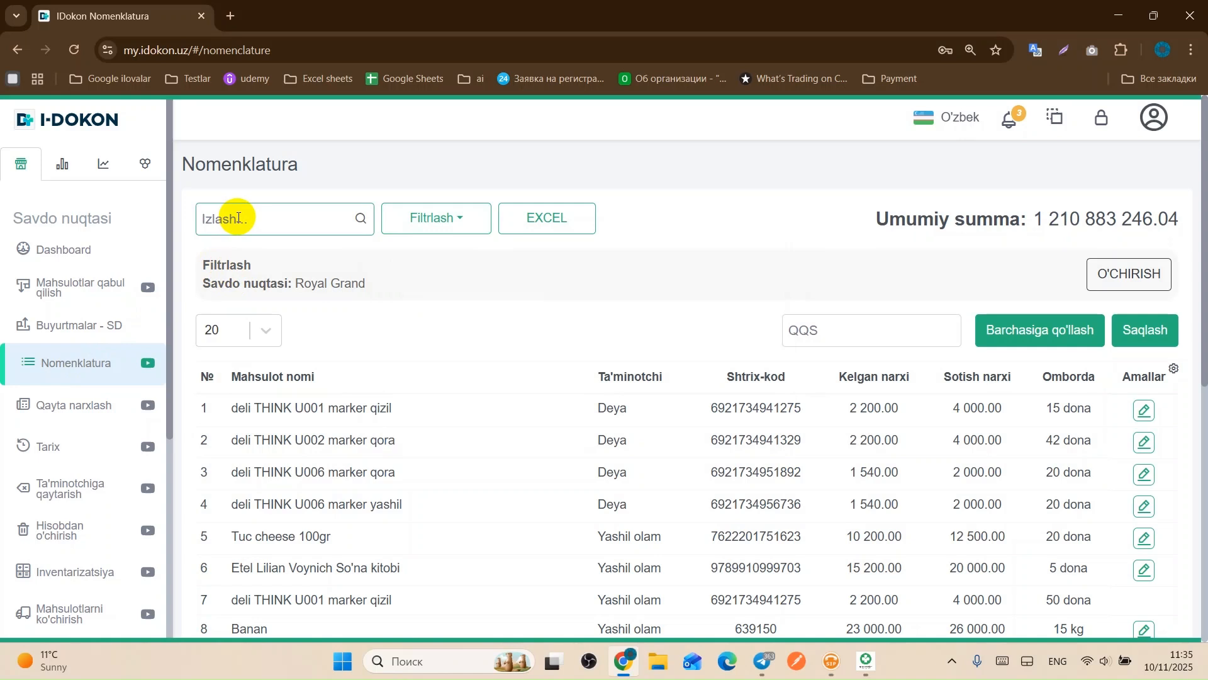
text(69770618252076977067825201)
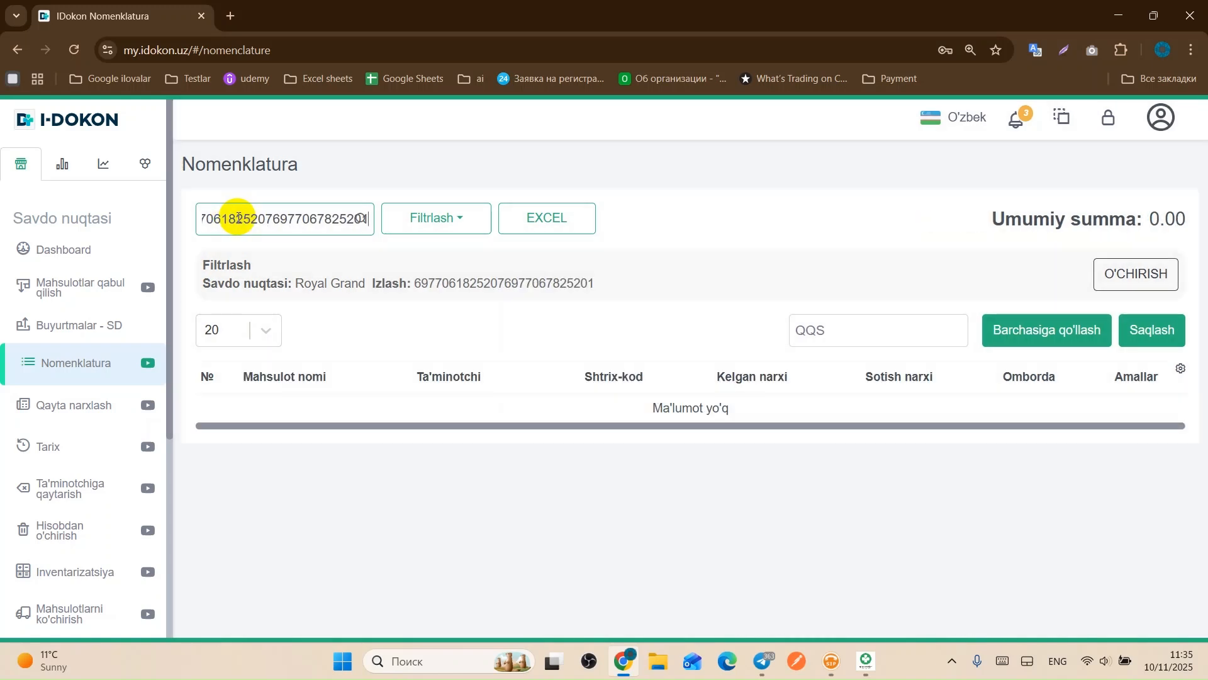
double_click(239, 218)
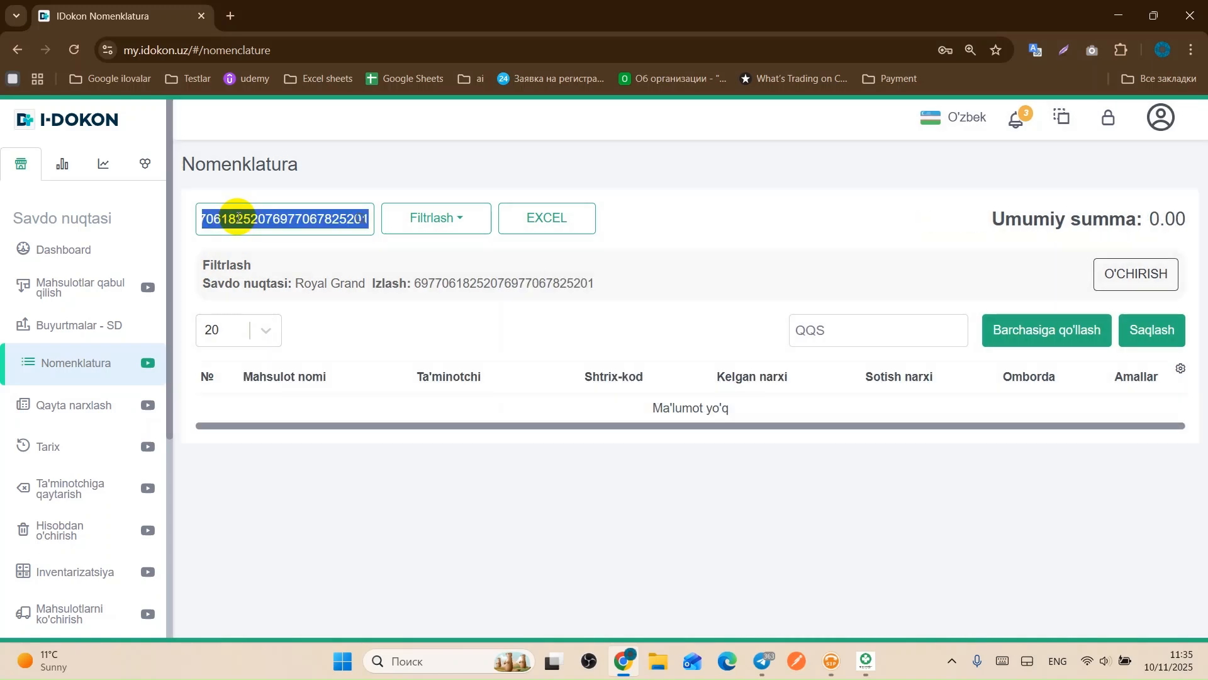
text(6977061825207)
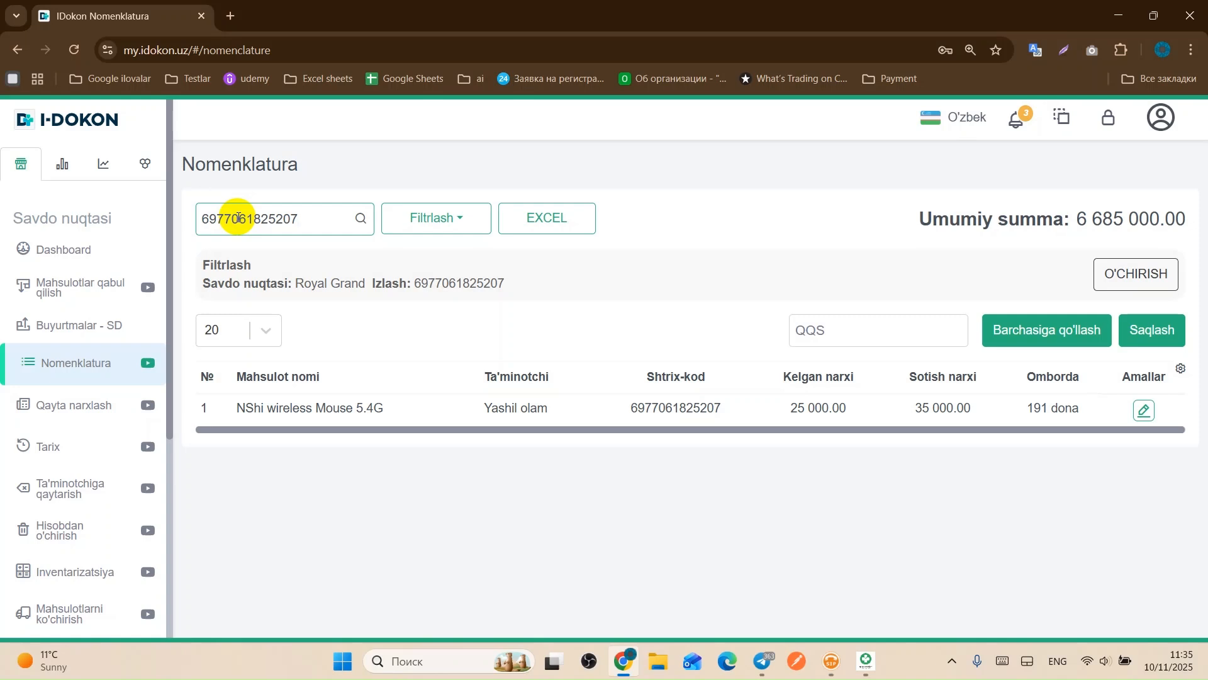
Set the selling price (Sotish narxi) of NShi wireless Mouse 5.4G to 36000 and save the row
click(1146, 411)
key(BackSpace)
text(6000)
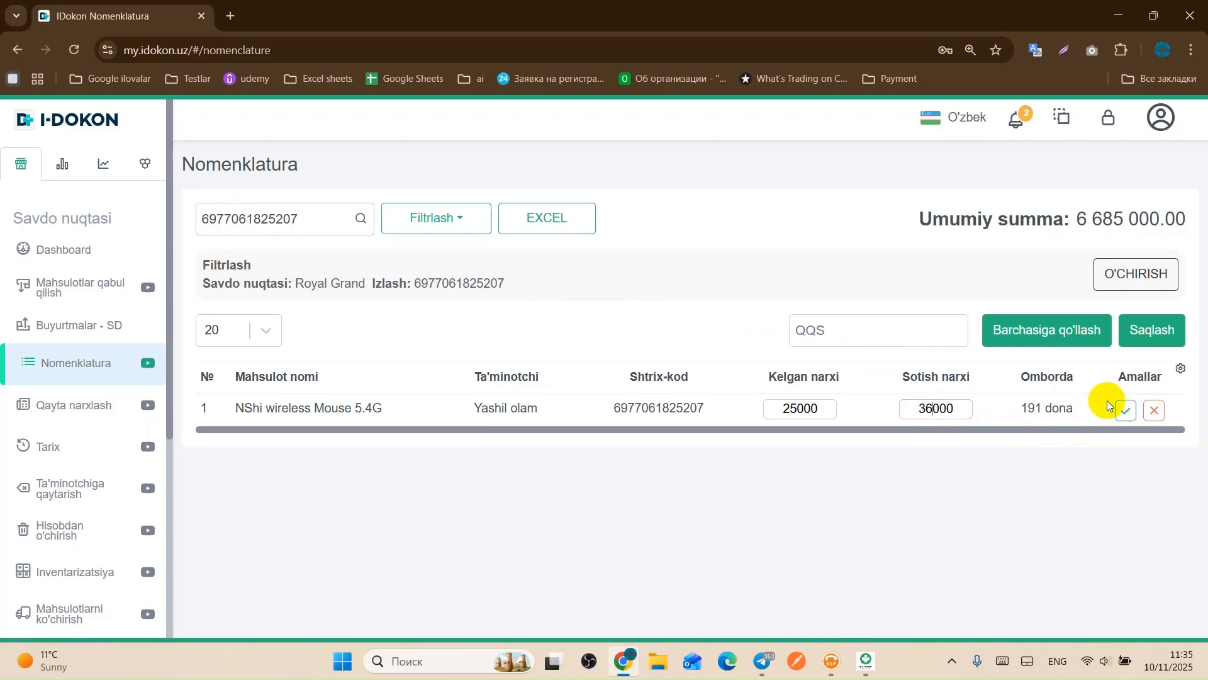
click(1124, 410)
click(752, 523)
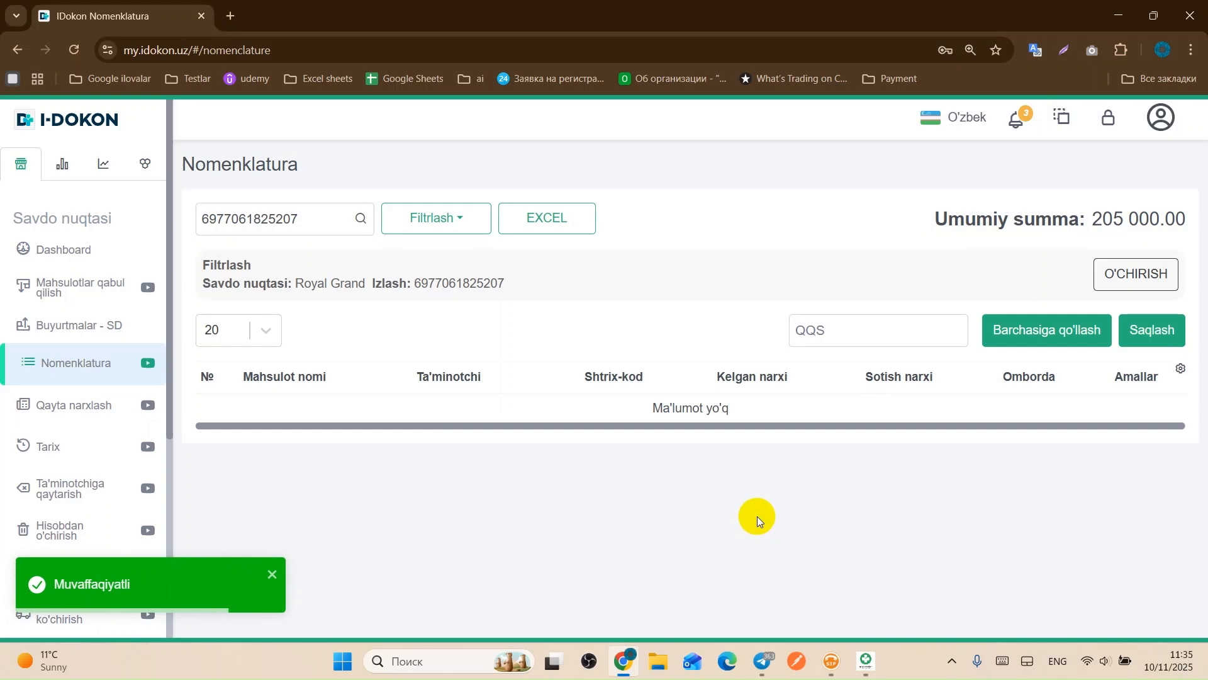
double_click(246, 212)
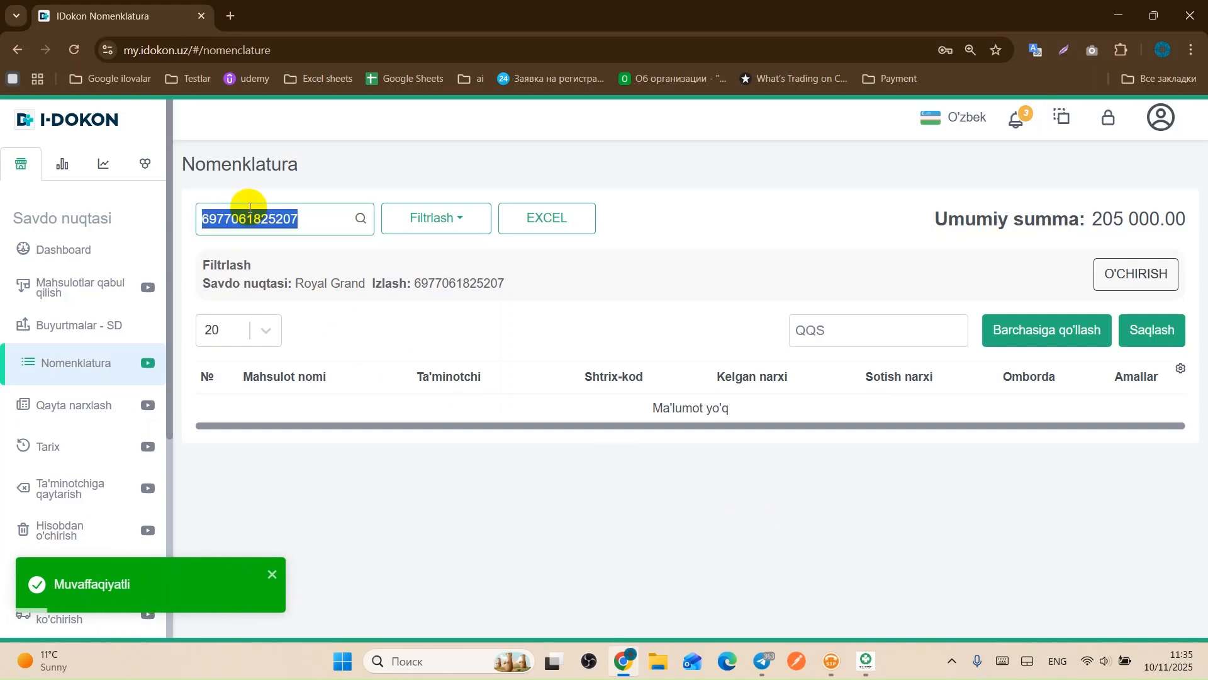
key(BackSpace)
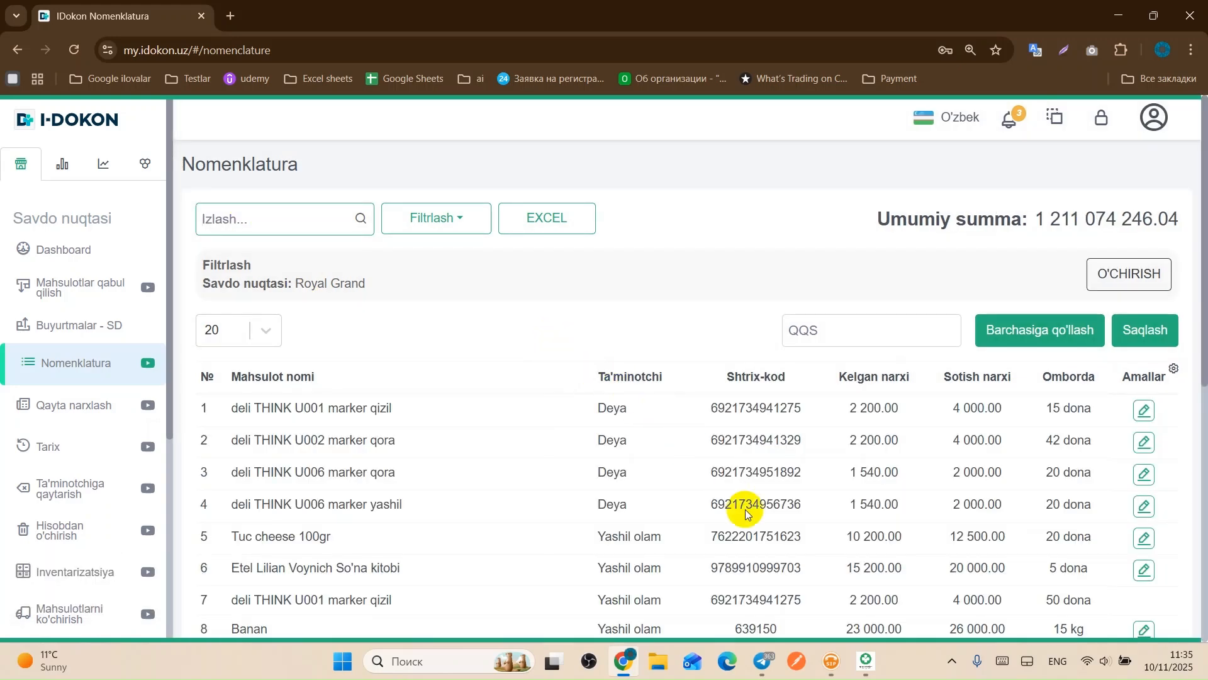
click(866, 662)
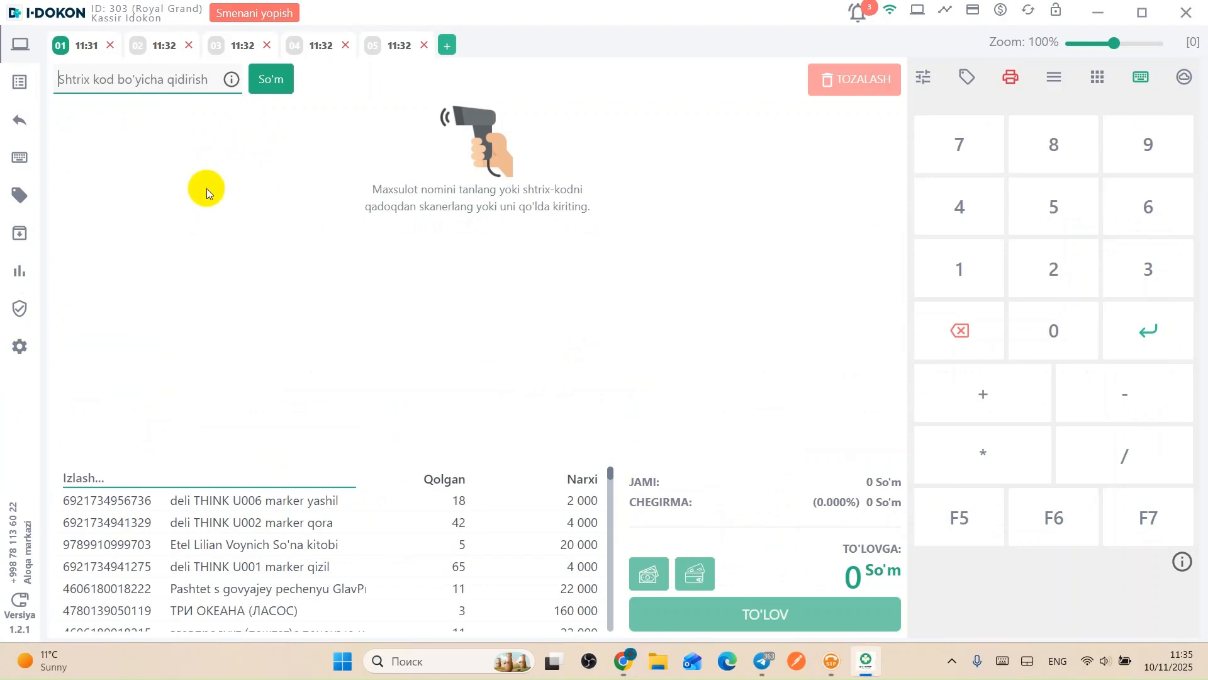
text(6977061825207)
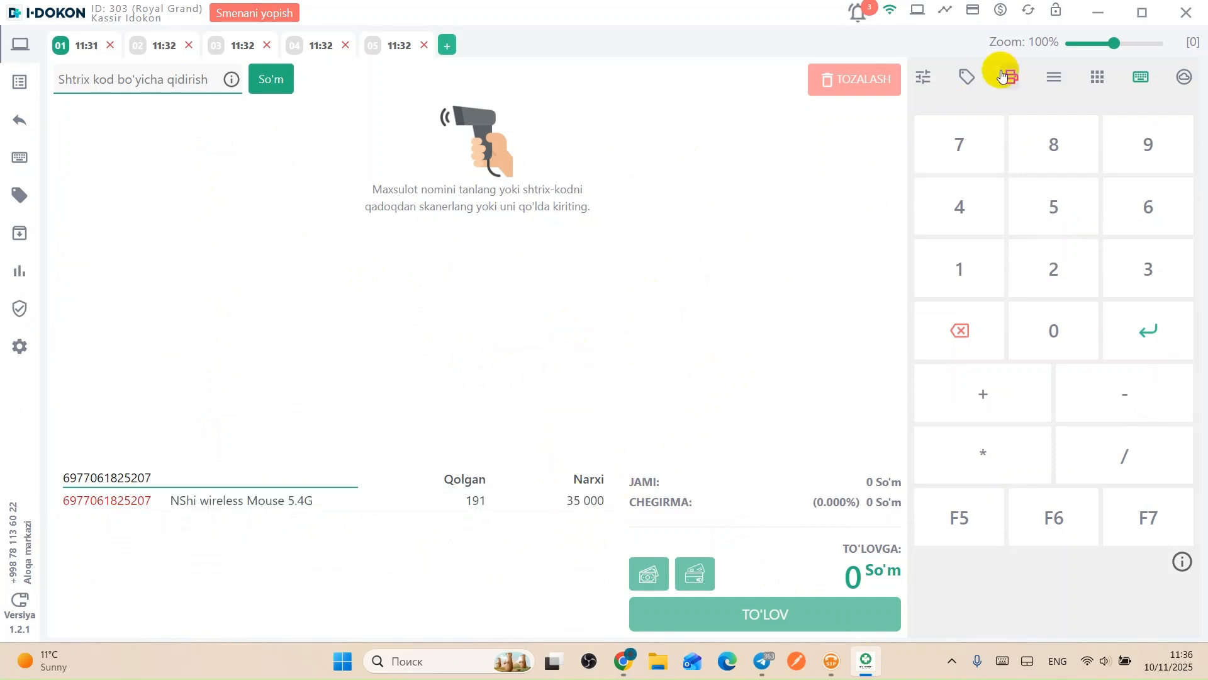
click(1033, 18)
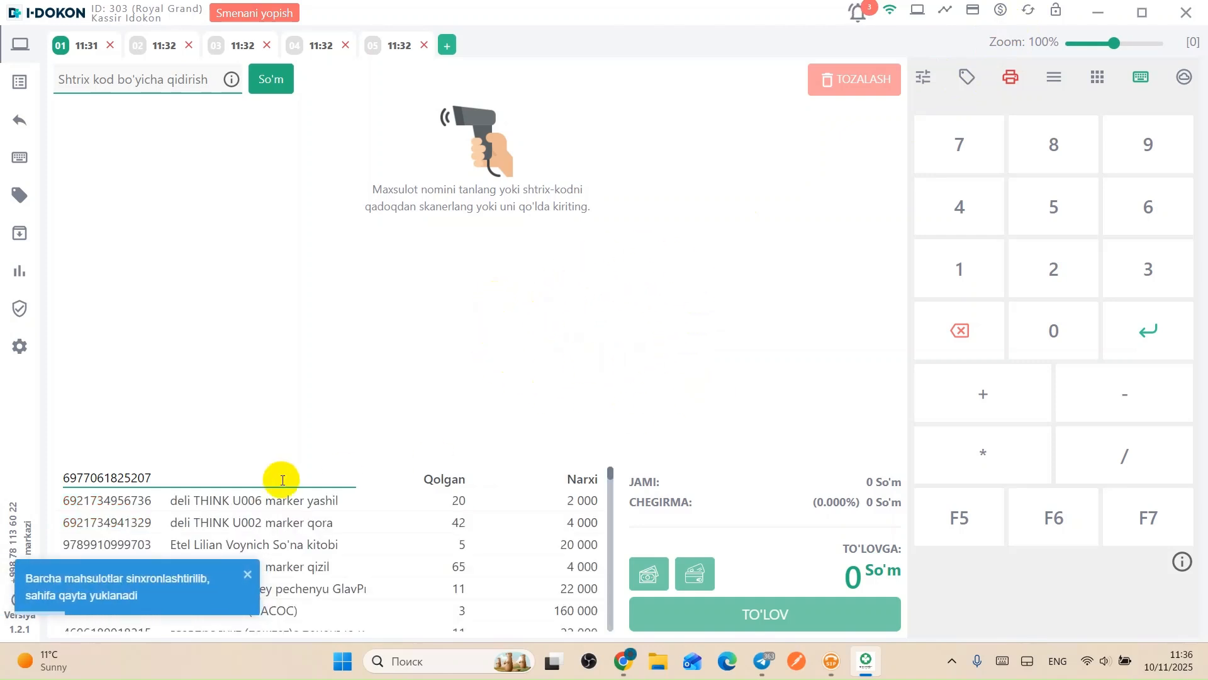
double_click(231, 479)
key(BackSpace)
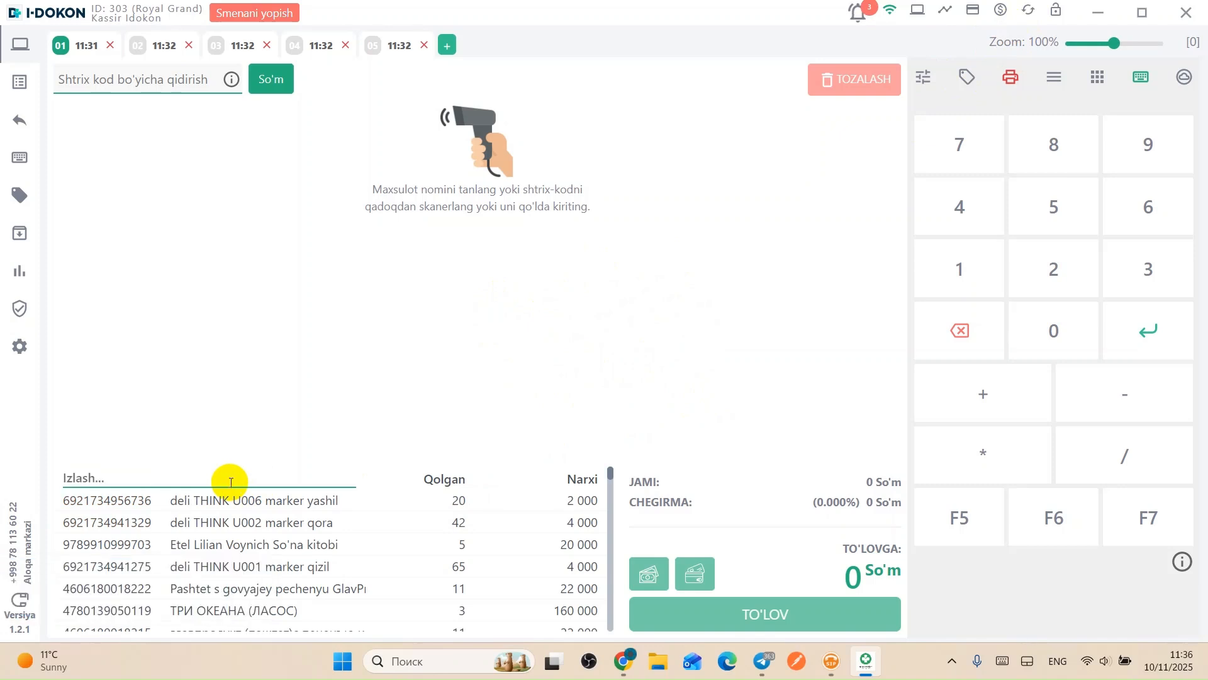
text(6977061825207)
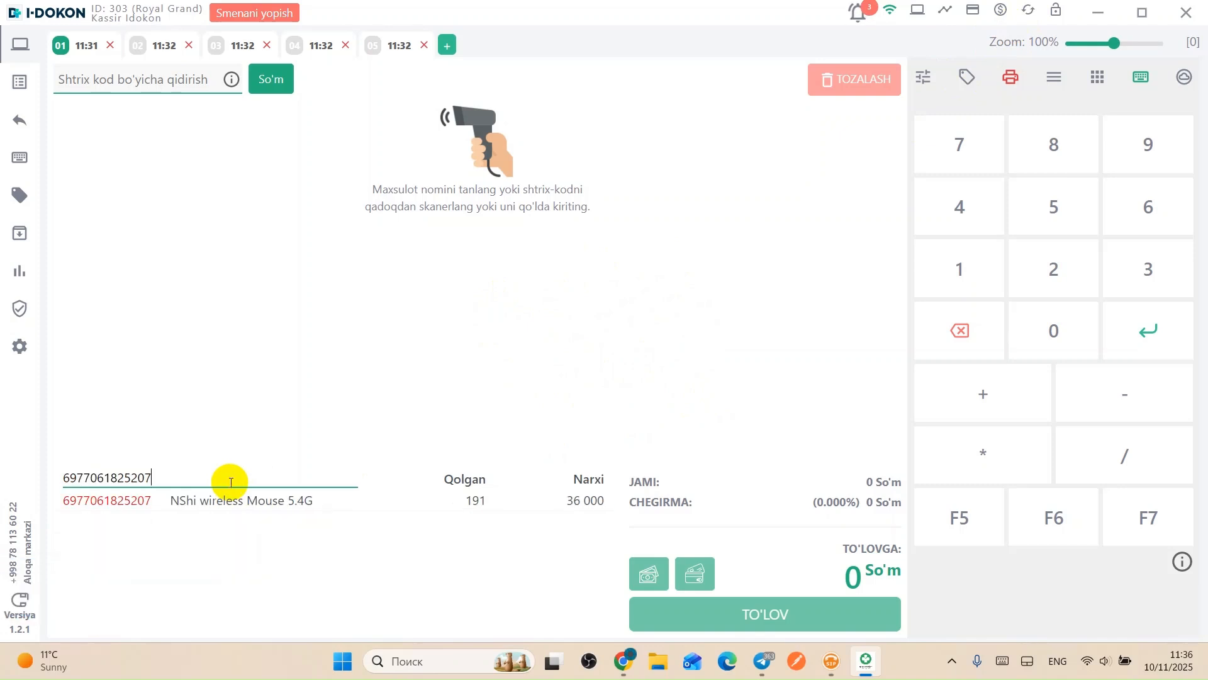
click(578, 501)
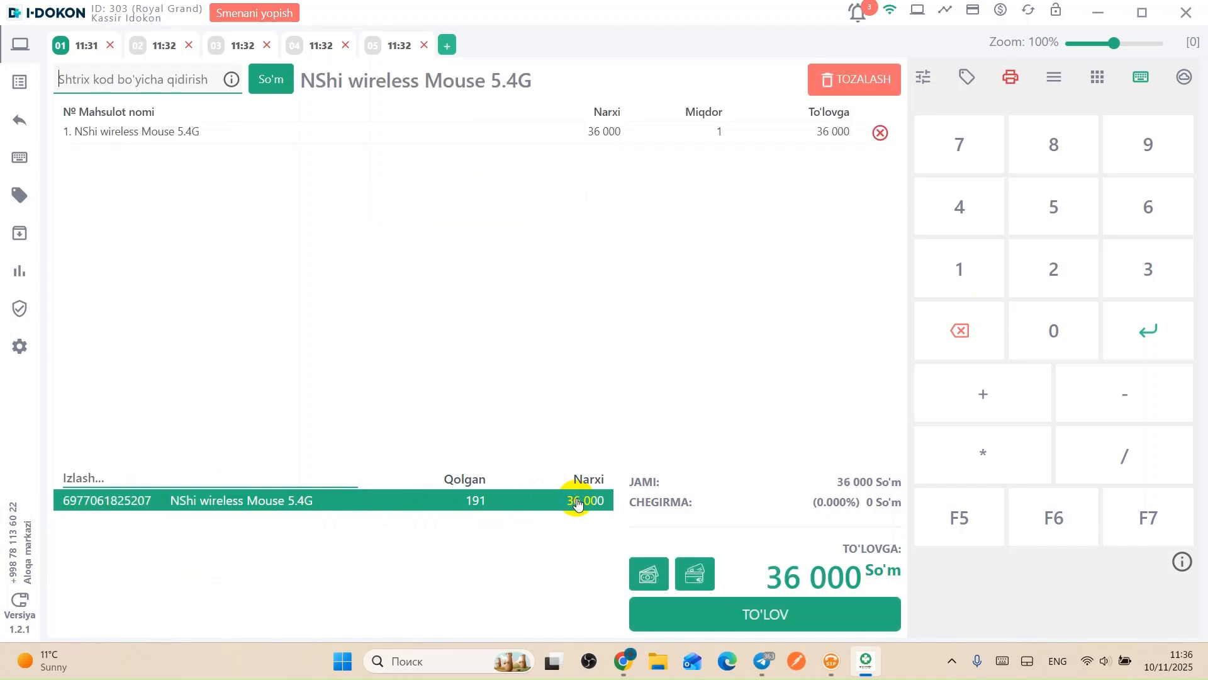
click(835, 89)
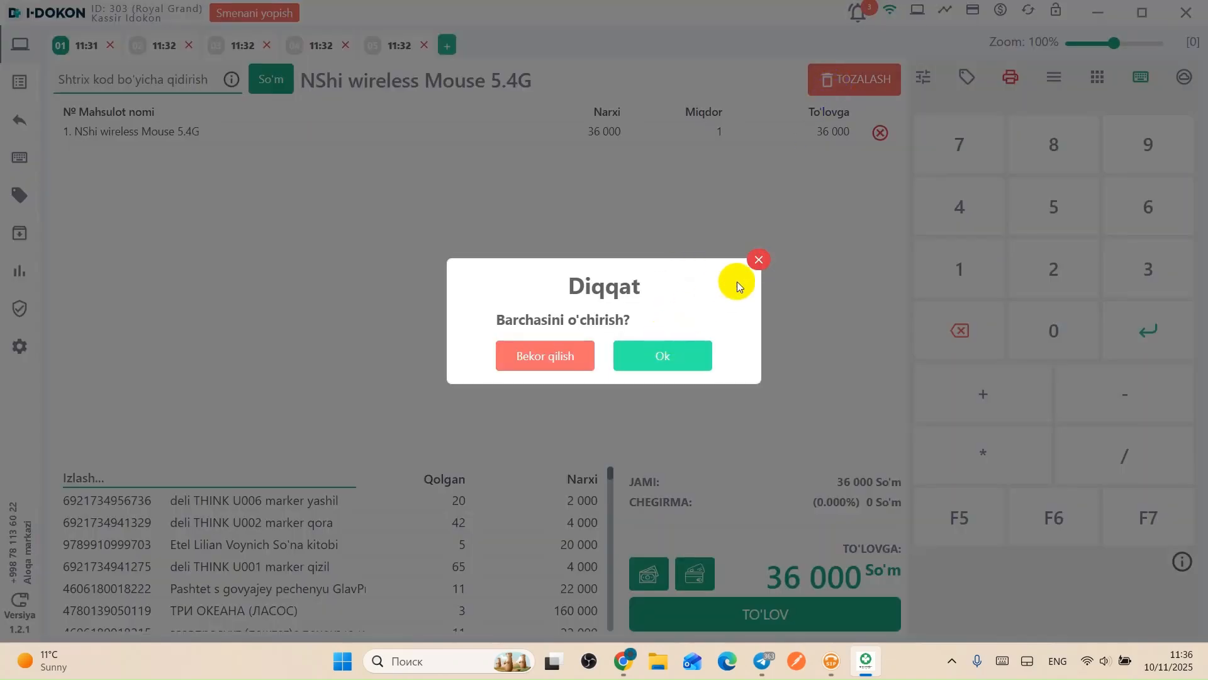
click(758, 261)
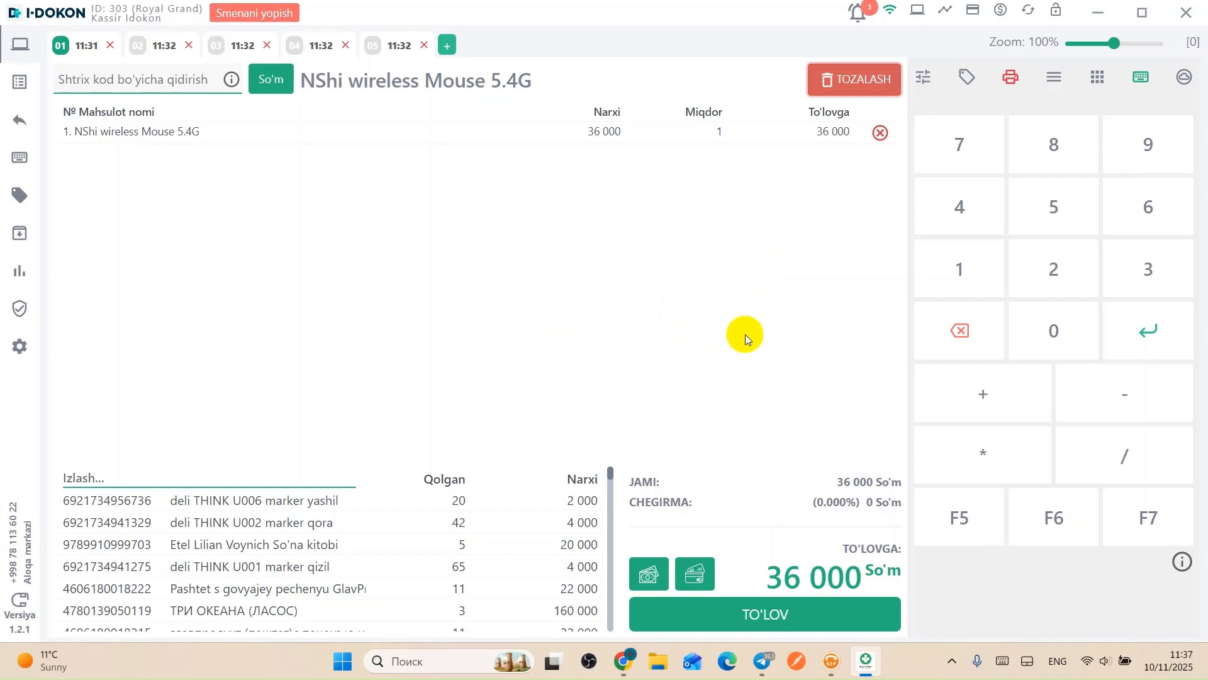
Lock the cash register and log back in with the account password
click(1054, 13)
click(732, 268)
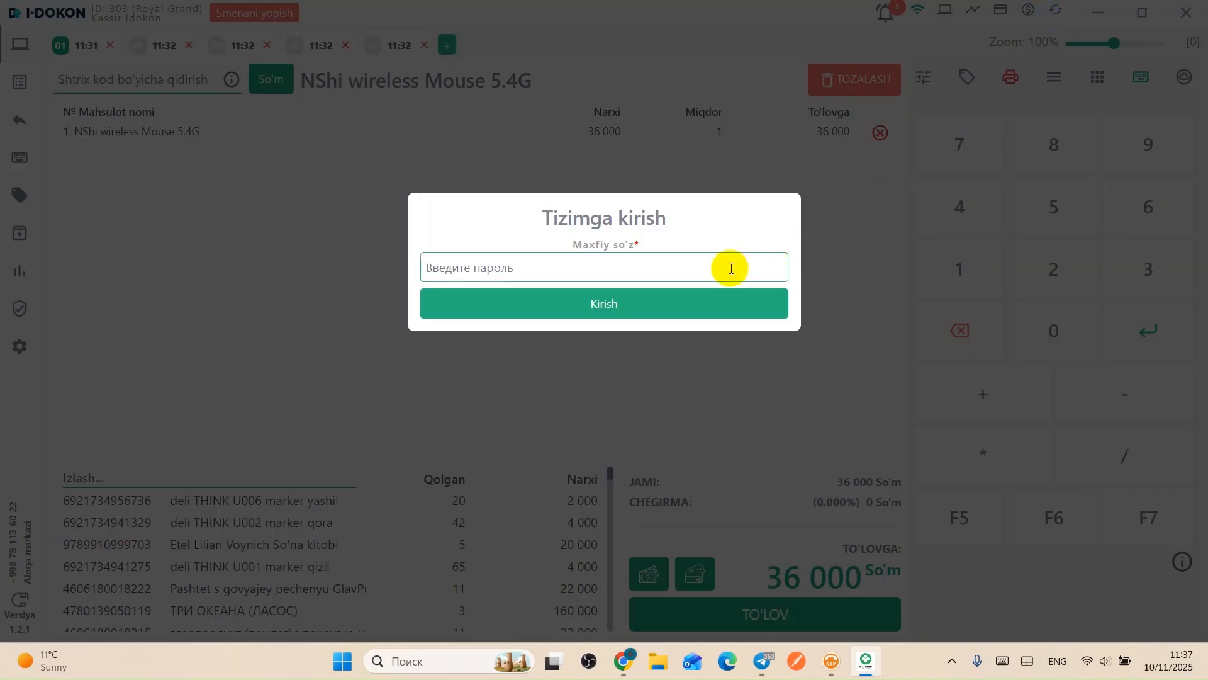
text(••••••••••)
click(685, 304)
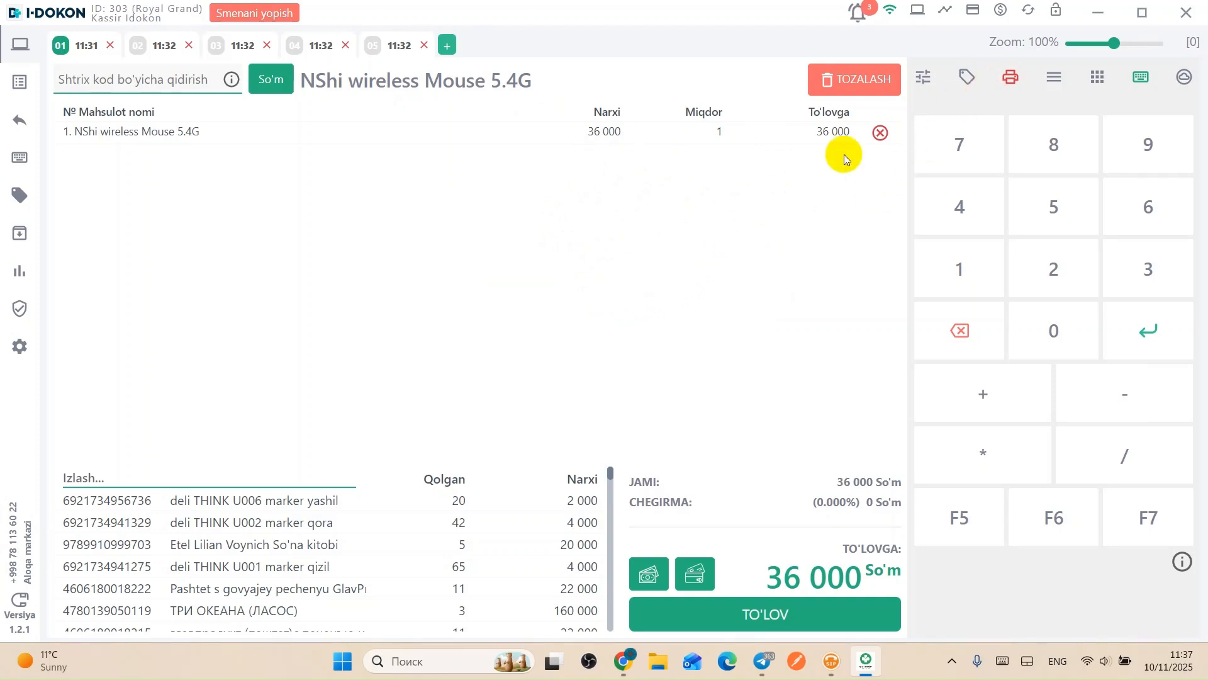
Open the X report, check the cash balance (Kassada qoldiq) and close the report
click(947, 12)
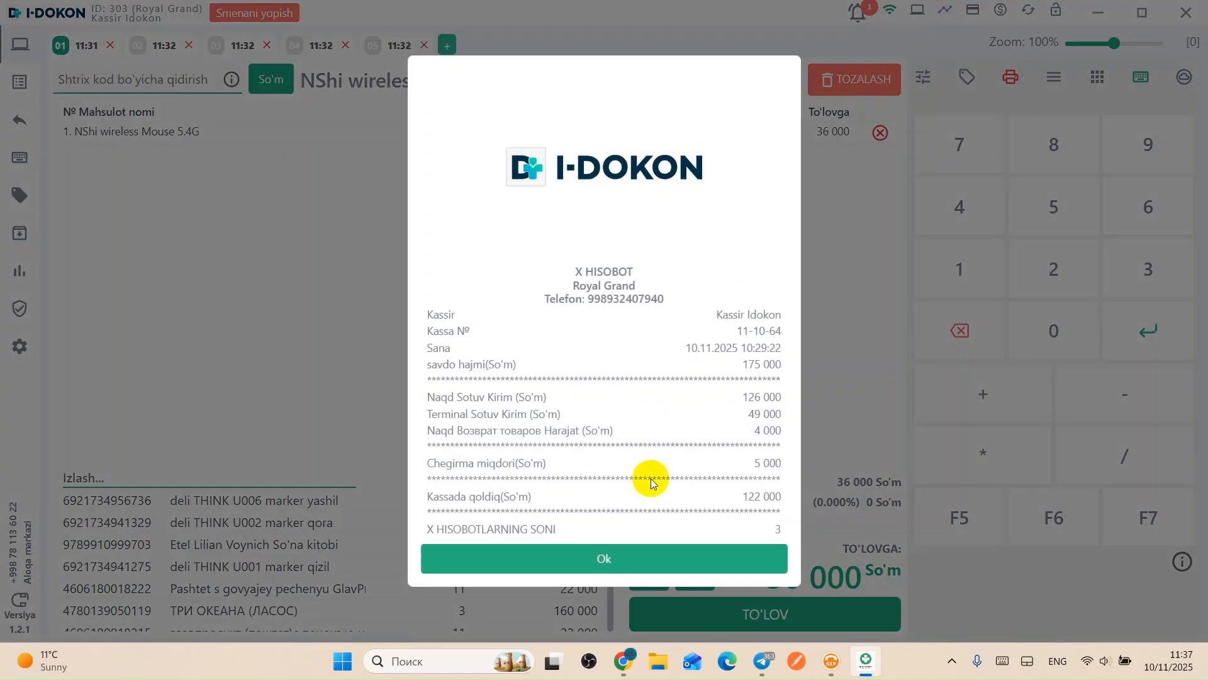
drag(727, 496, 782, 493)
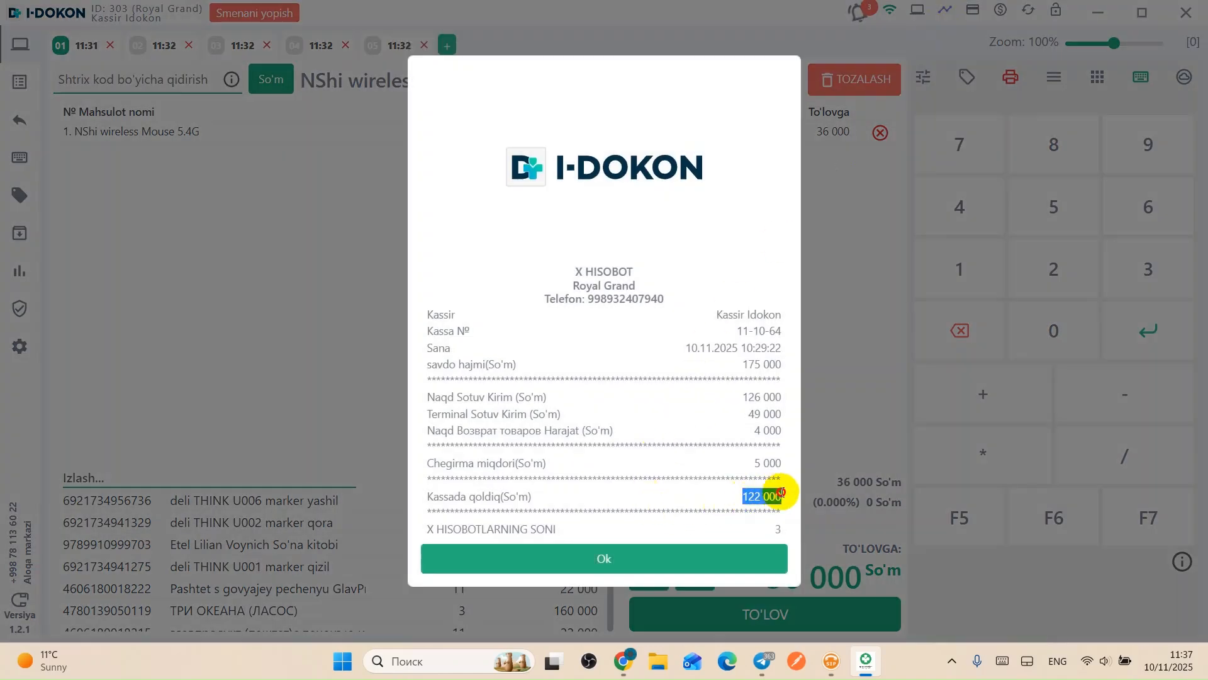
click(745, 556)
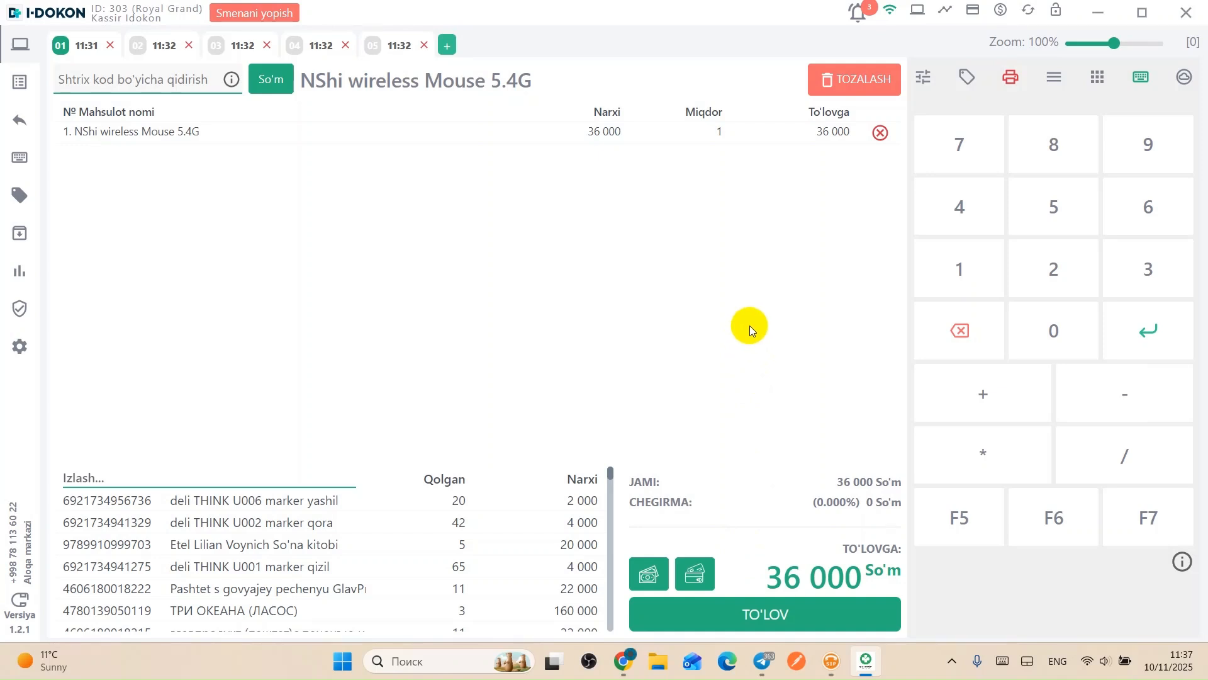
Record a cash expense of type OYlik for 22 000 So'm with the note "Nimadir"
click(1001, 12)
click(650, 258)
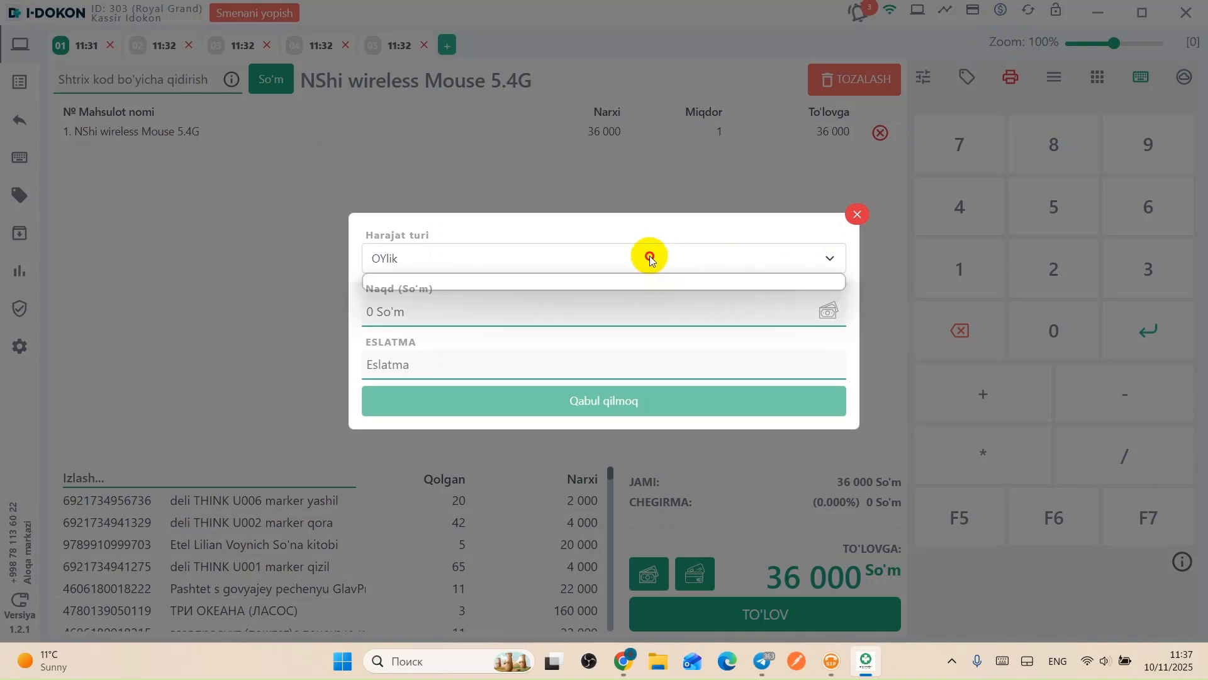
click(649, 258)
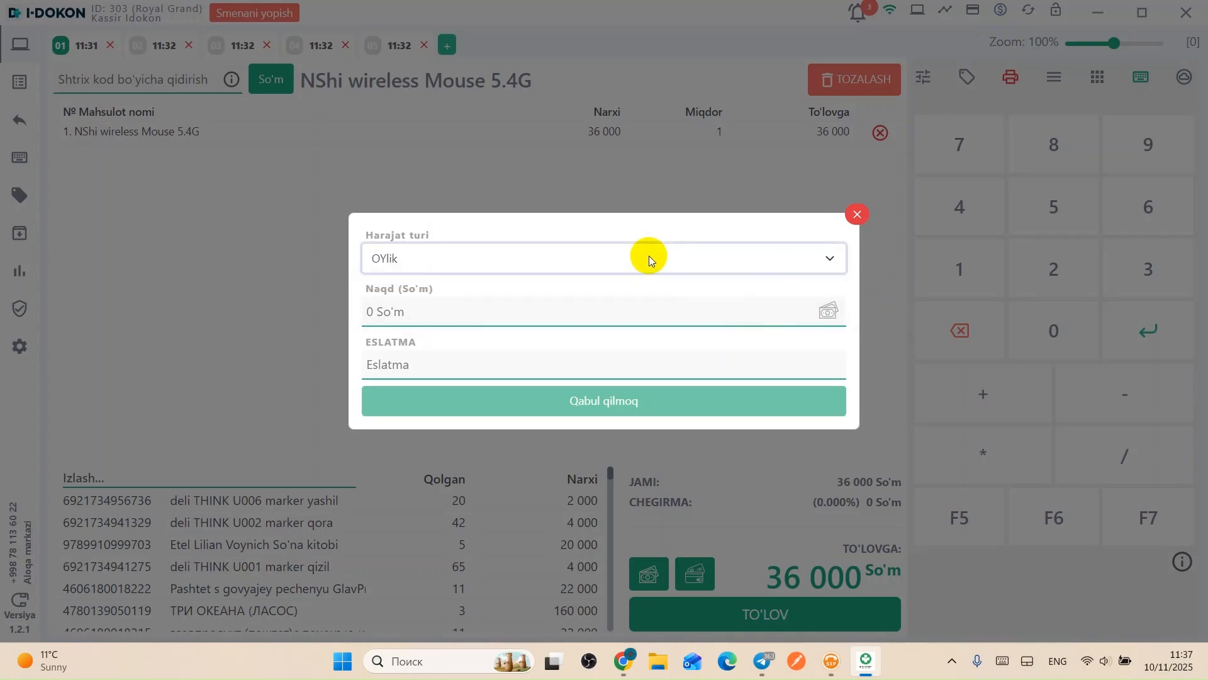
click(630, 313)
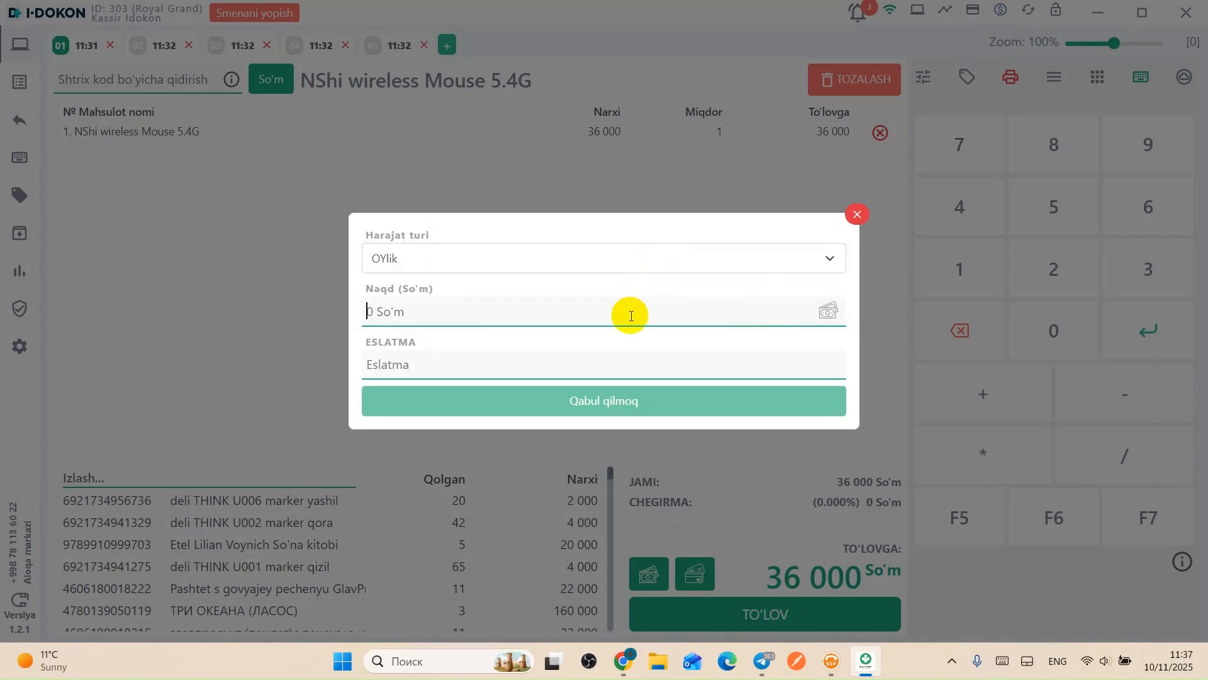
text(22 000)
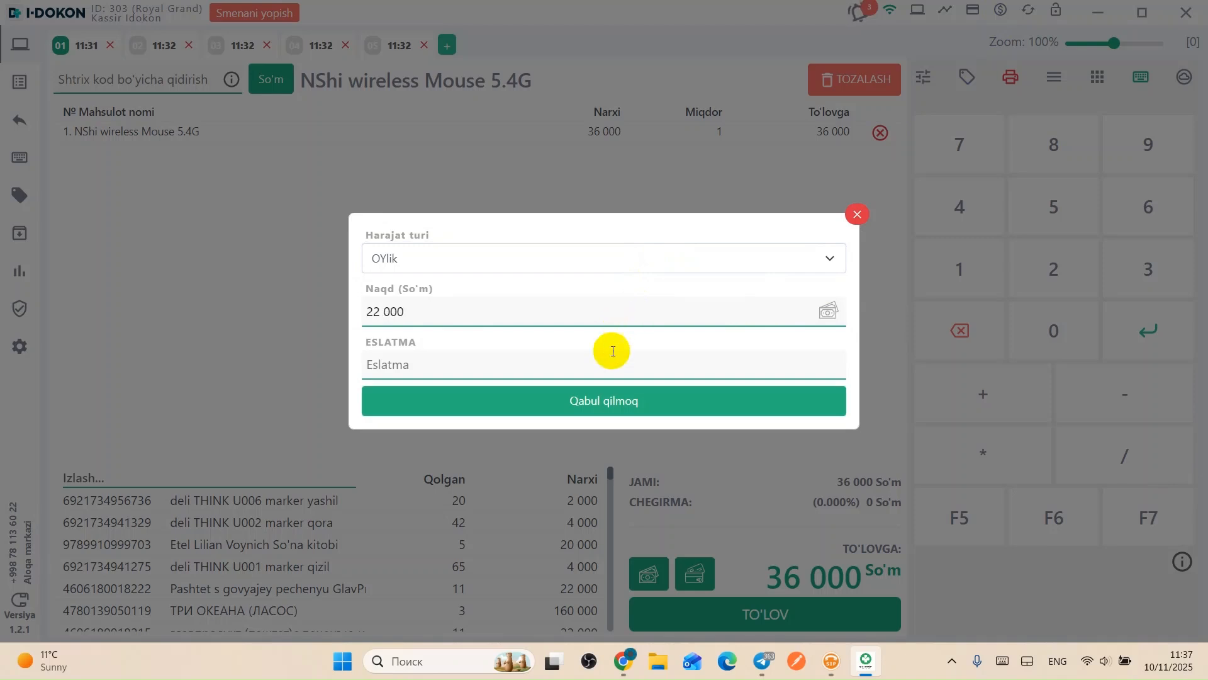
click(607, 362)
text(Nimadir)
click(603, 398)
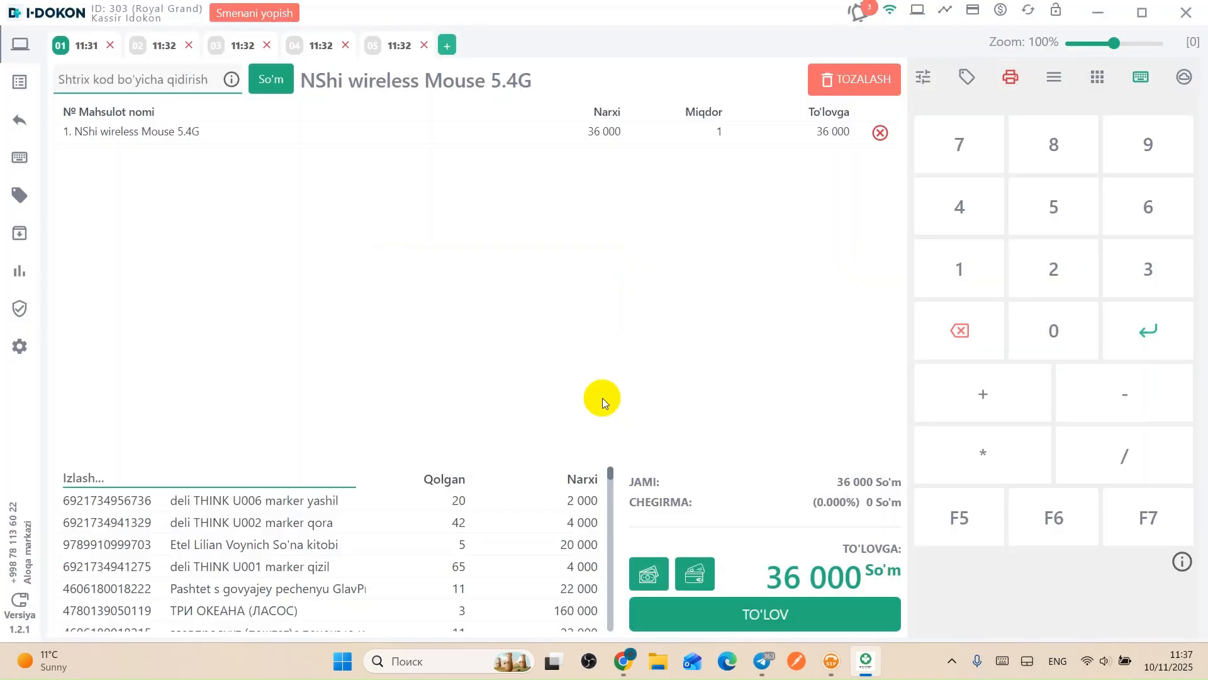
Check the cash balance and the OYlik expense line in a new X report, then close it
click(944, 12)
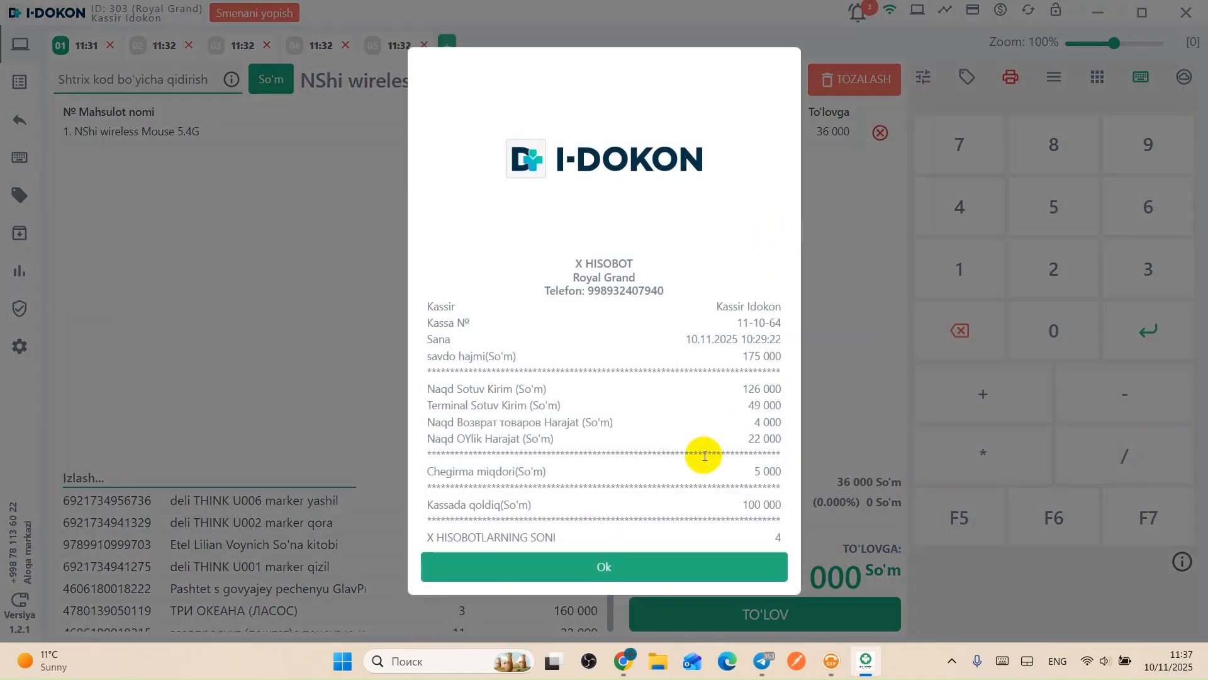
drag(735, 503, 784, 507)
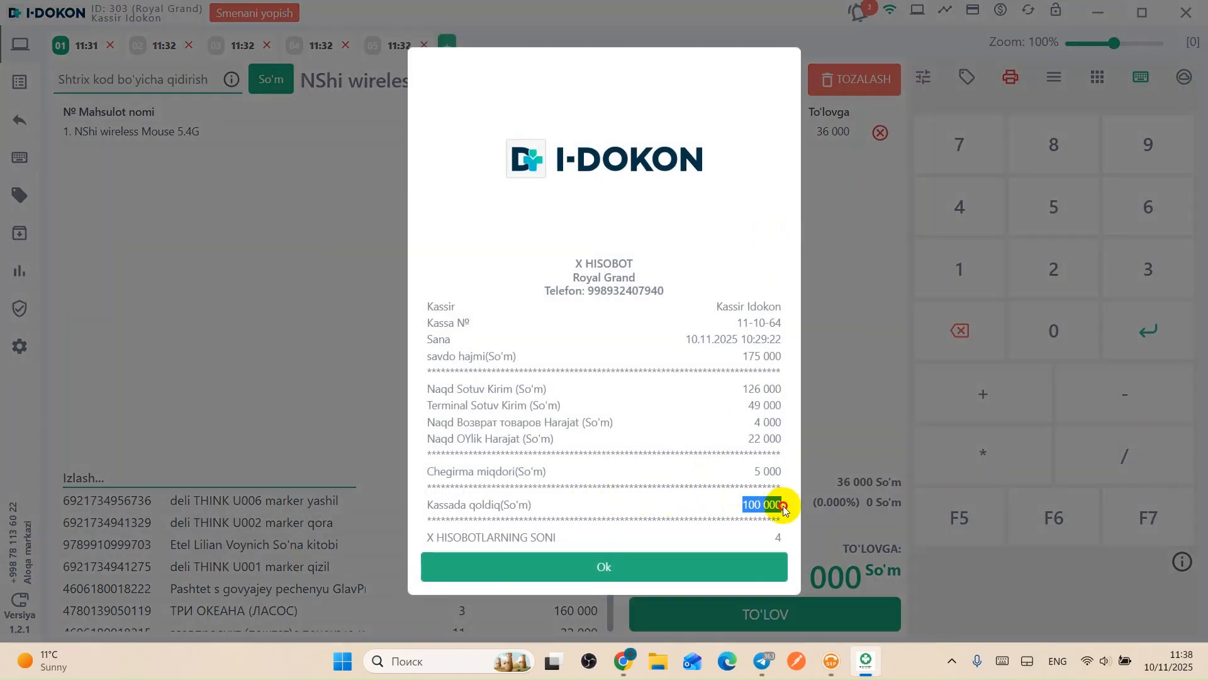
drag(435, 439, 526, 440)
drag(748, 439, 794, 441)
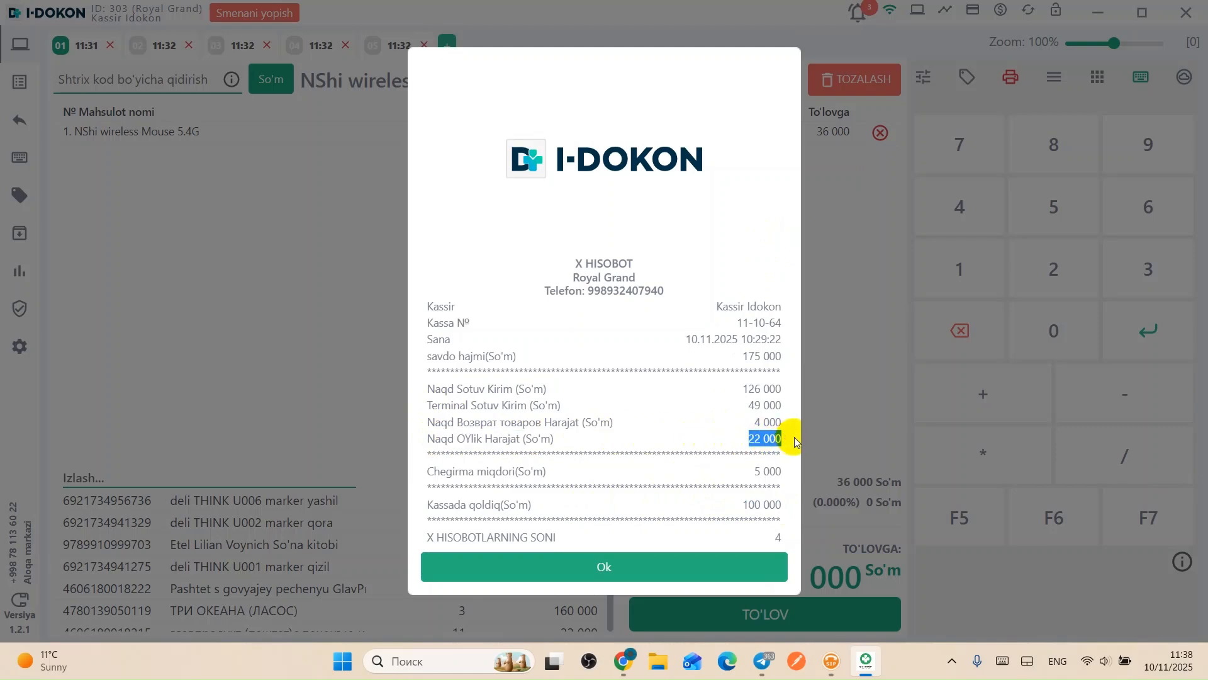
click(715, 564)
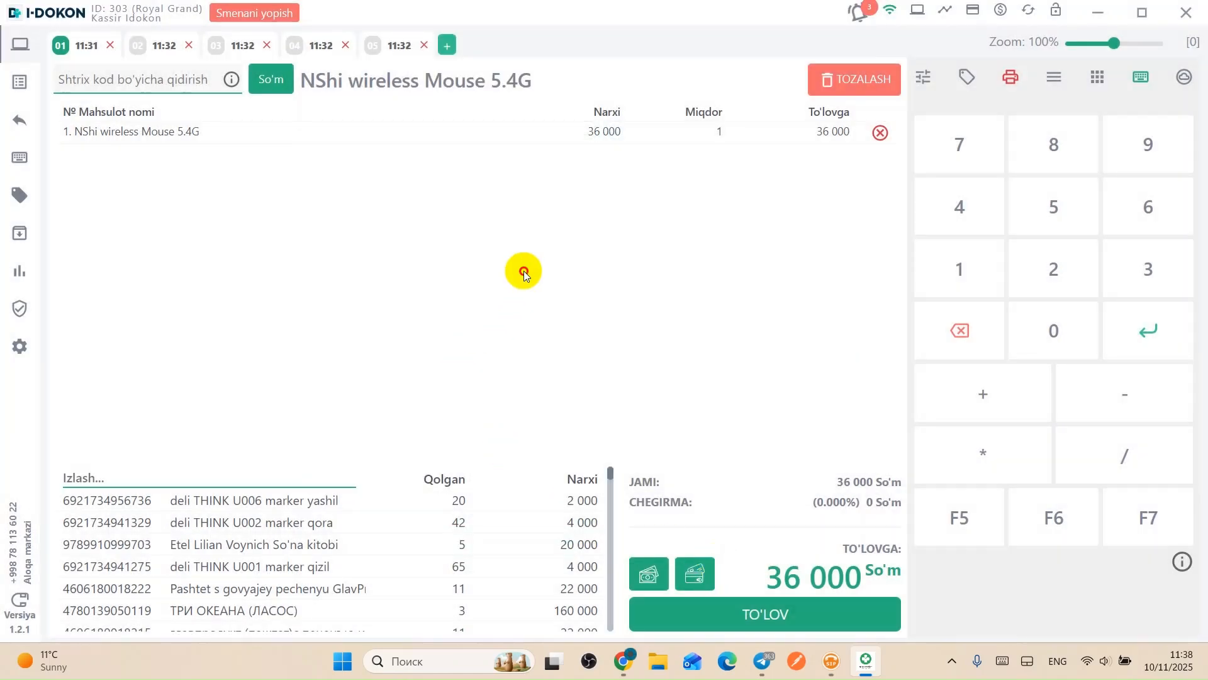
Add deli THINK U006 marker yashil and deli THINK U002 marker qora to sale 01 and open its payment on credit (Qarzga)
click(473, 500)
click(477, 521)
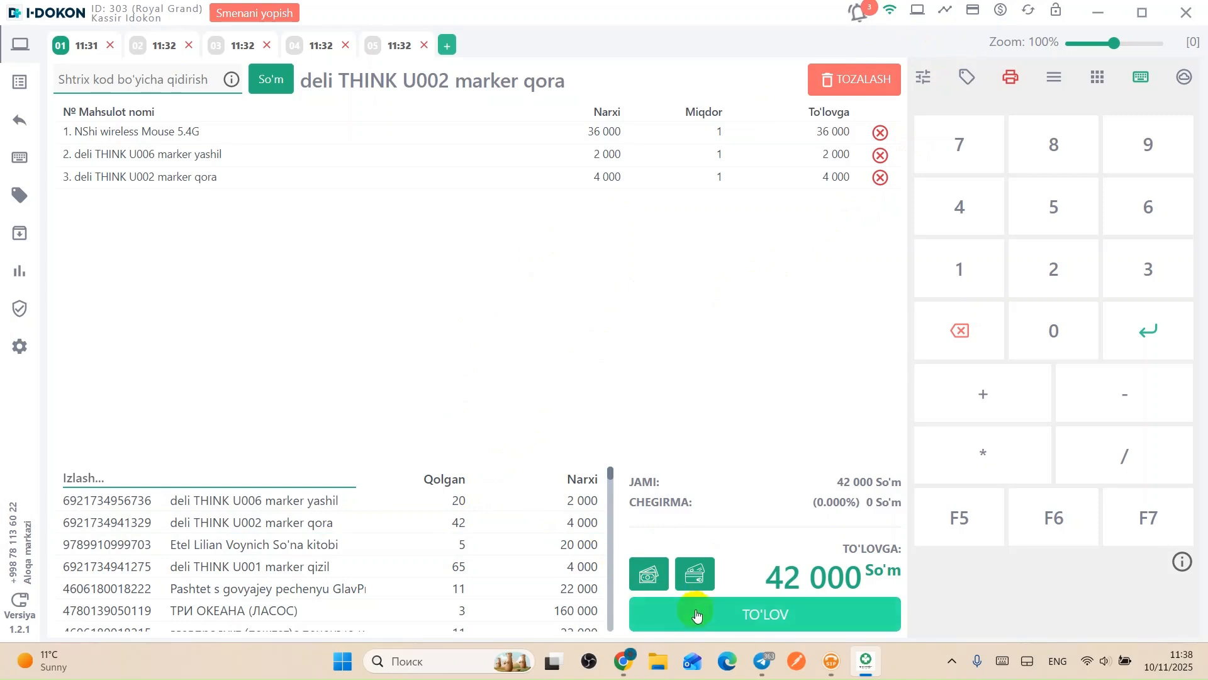
click(715, 622)
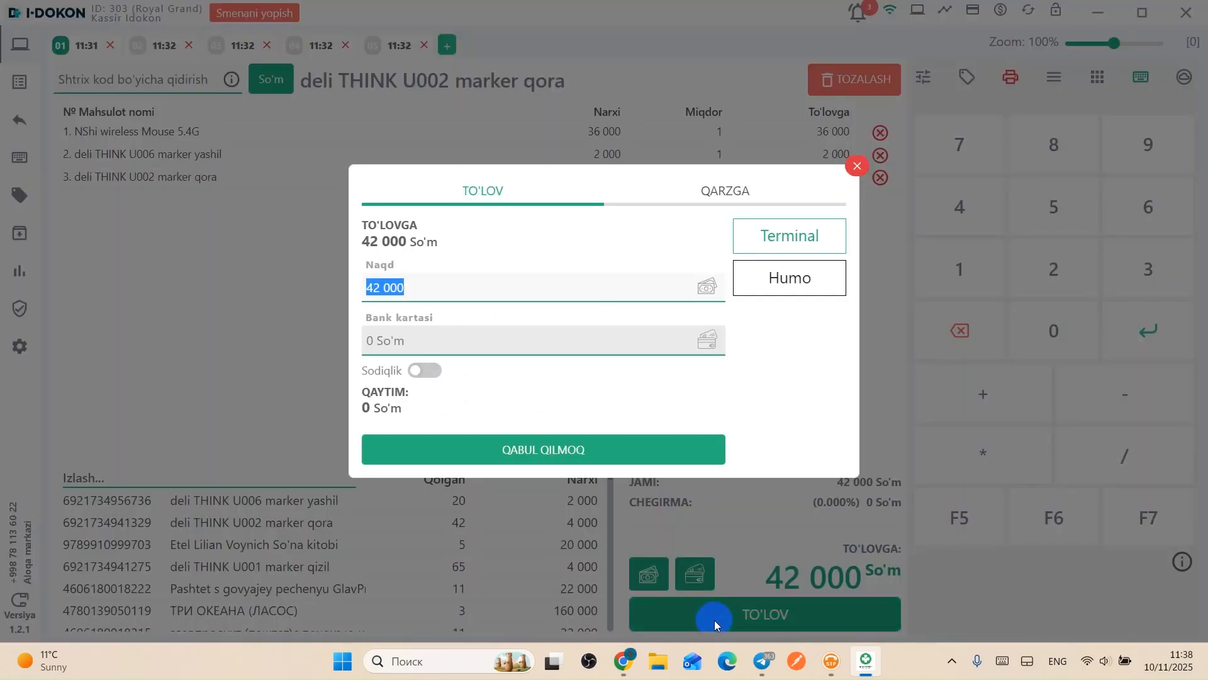
click(716, 194)
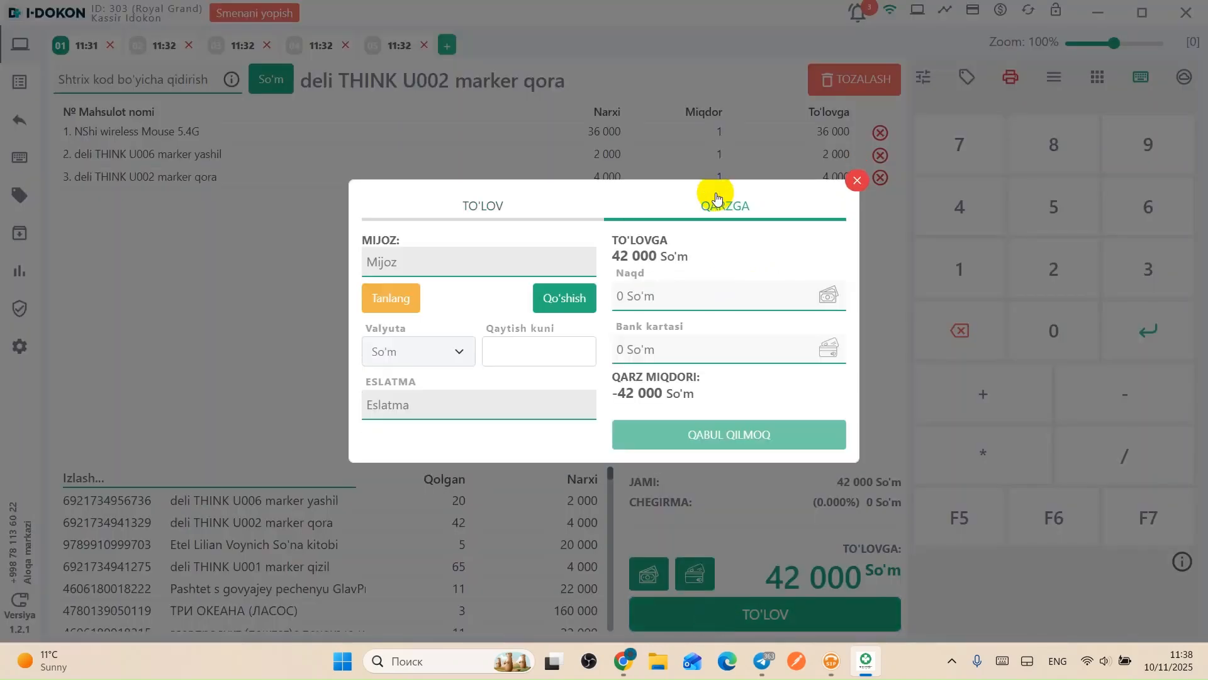
Choose the first customer in the customer list as the debtor for the credit sale
click(391, 302)
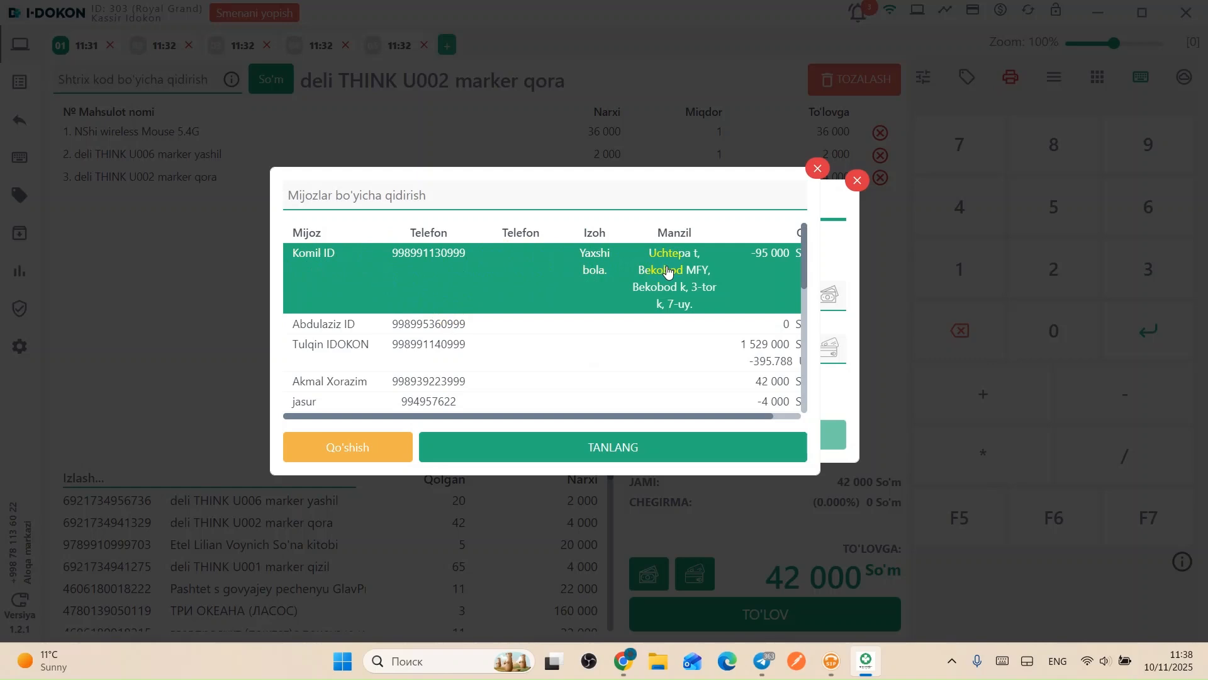
scroll(749, 266, right, 2)
scroll(711, 271, left, 2)
click(637, 448)
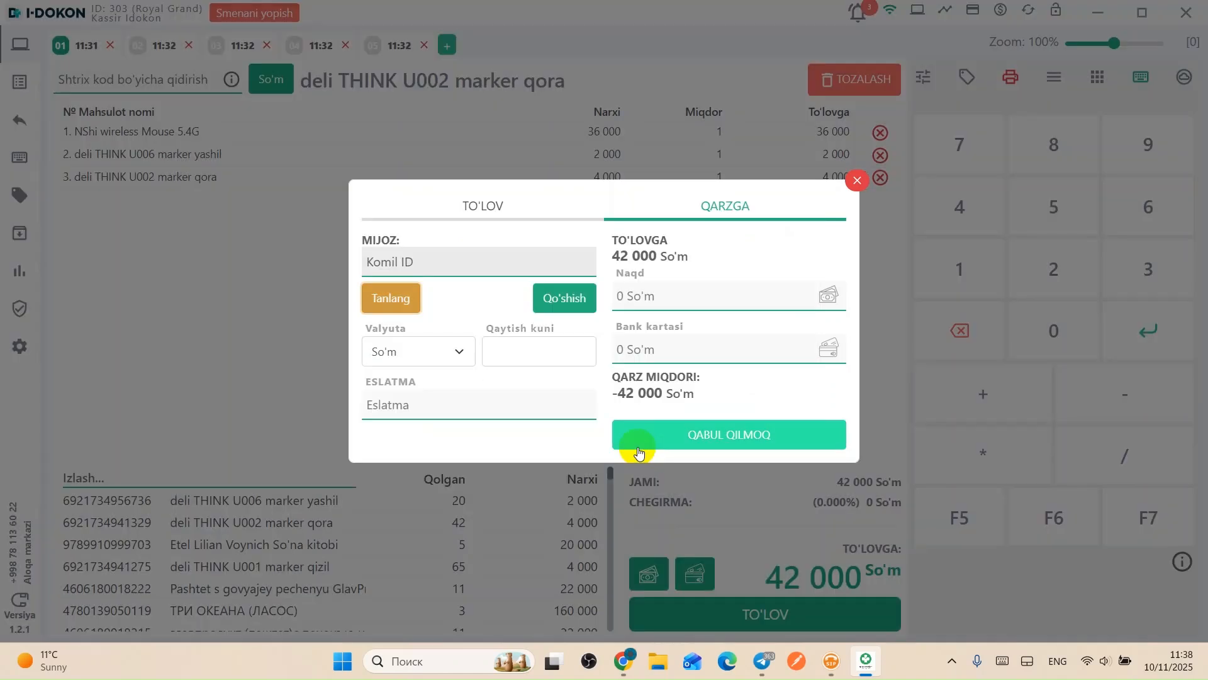
Enter a 12 000 So'm cash part payment and accept the sale with the remainder as customer debt
click(629, 293)
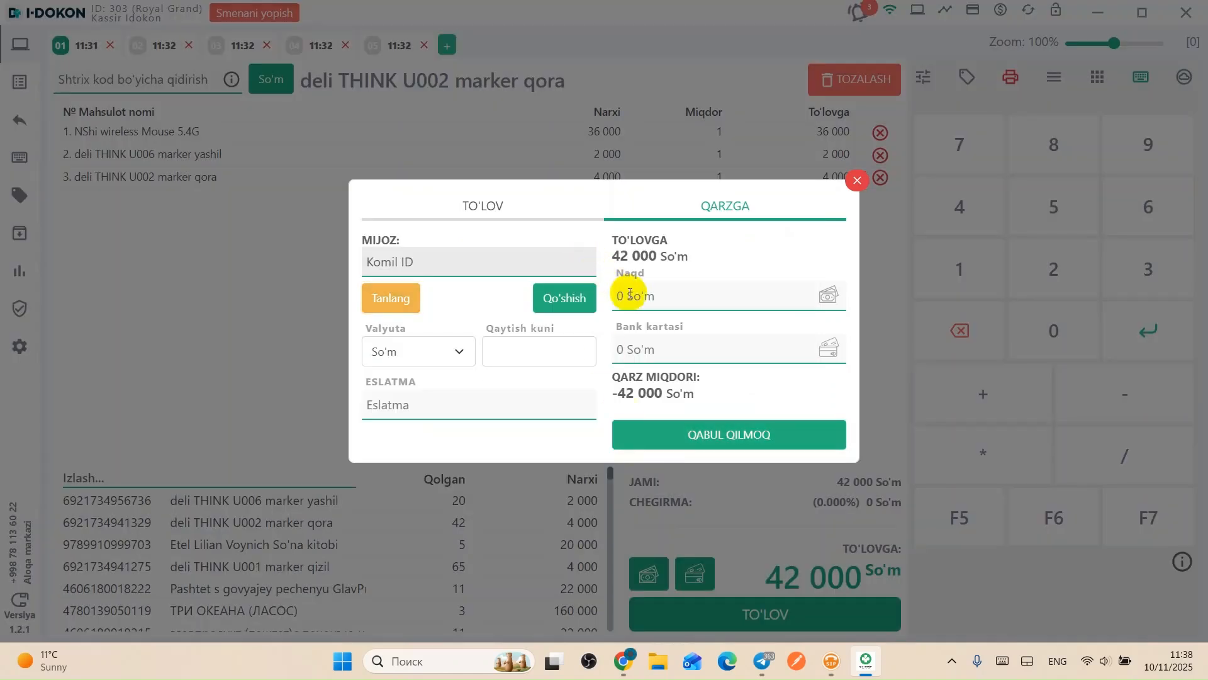
text(12000)
drag(618, 396, 661, 396)
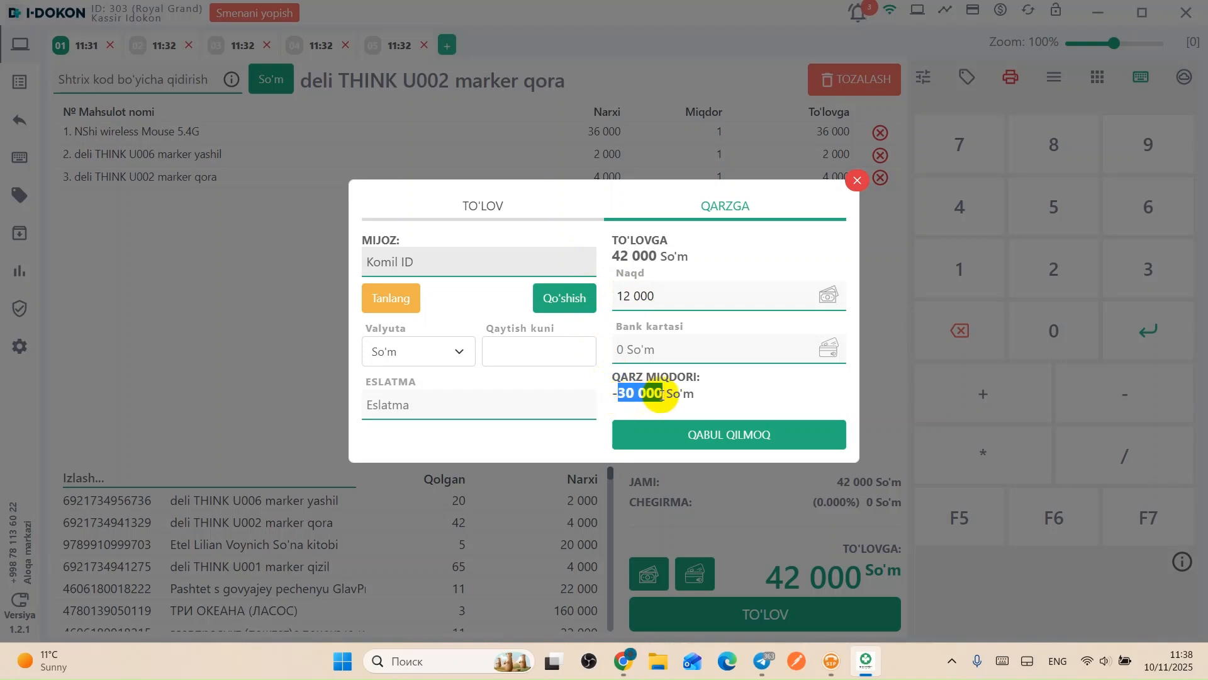
click(661, 395)
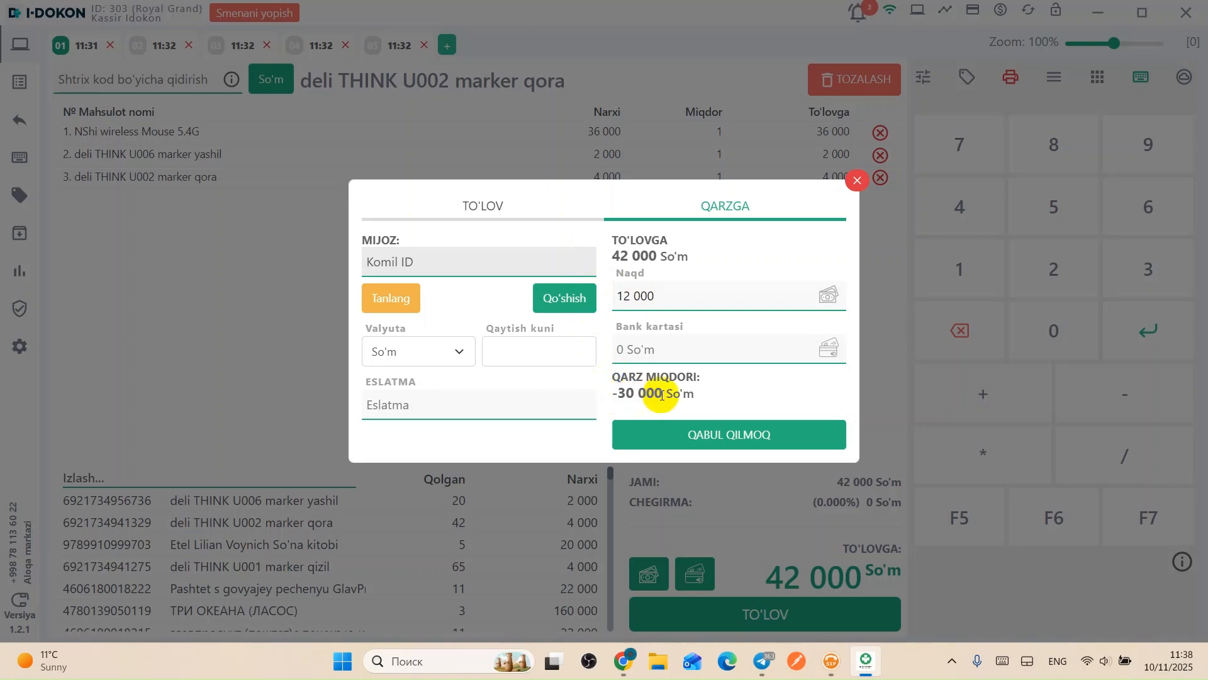
click(674, 435)
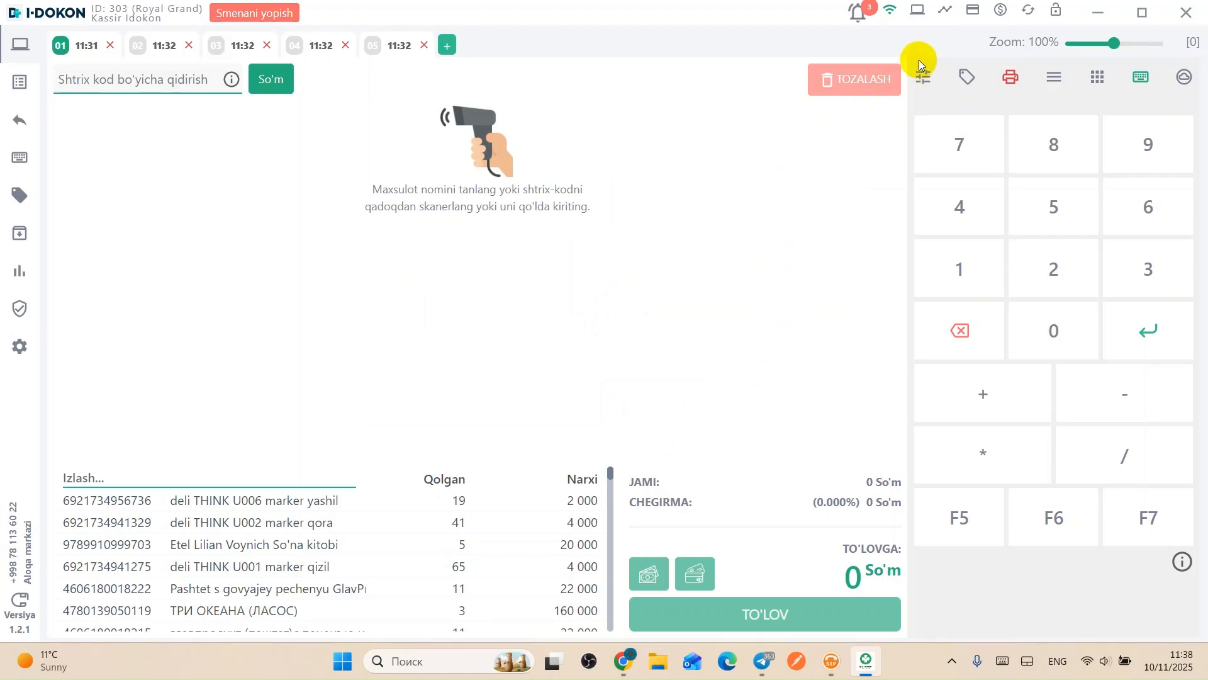
Check the Qarzga sotilgan and Kassada qoldiq lines in a new X report, then close it
click(945, 10)
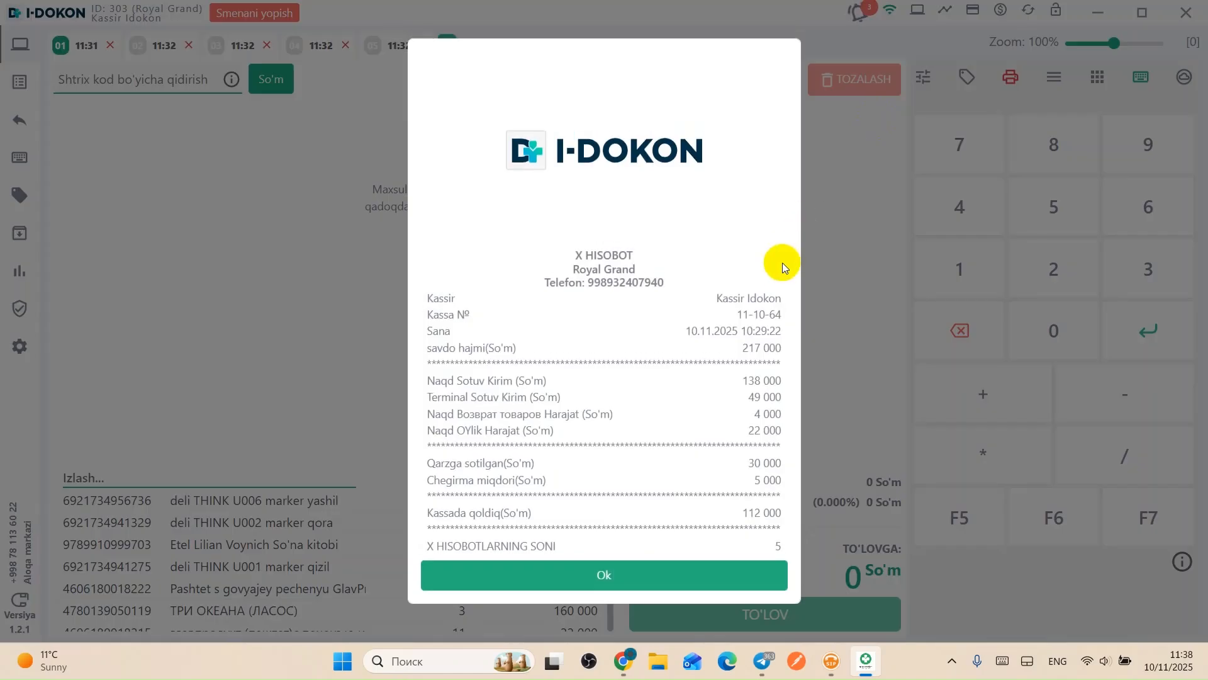
drag(468, 464, 776, 466)
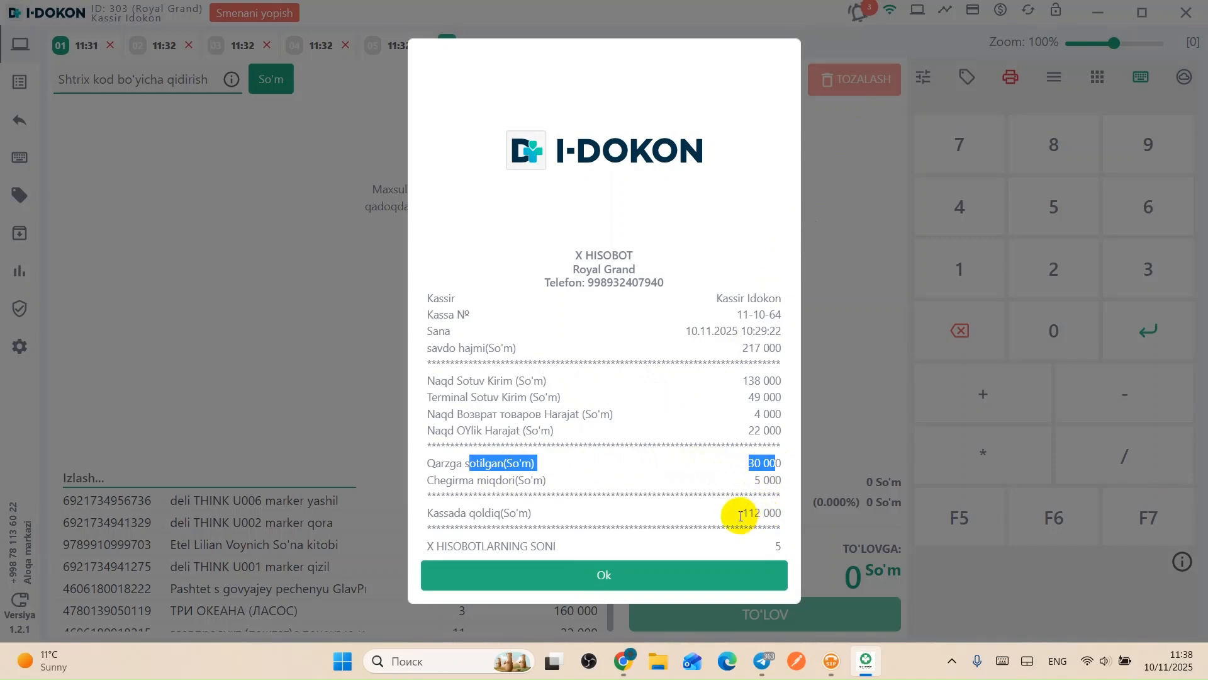
drag(748, 513, 781, 515)
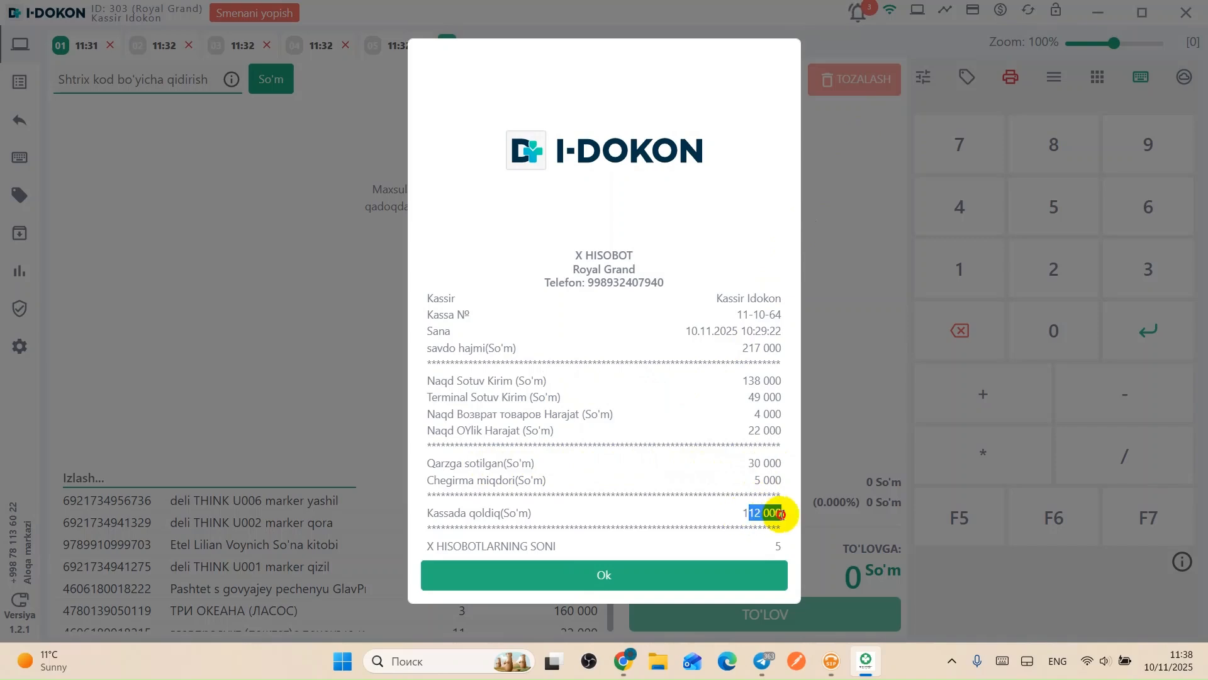
click(749, 572)
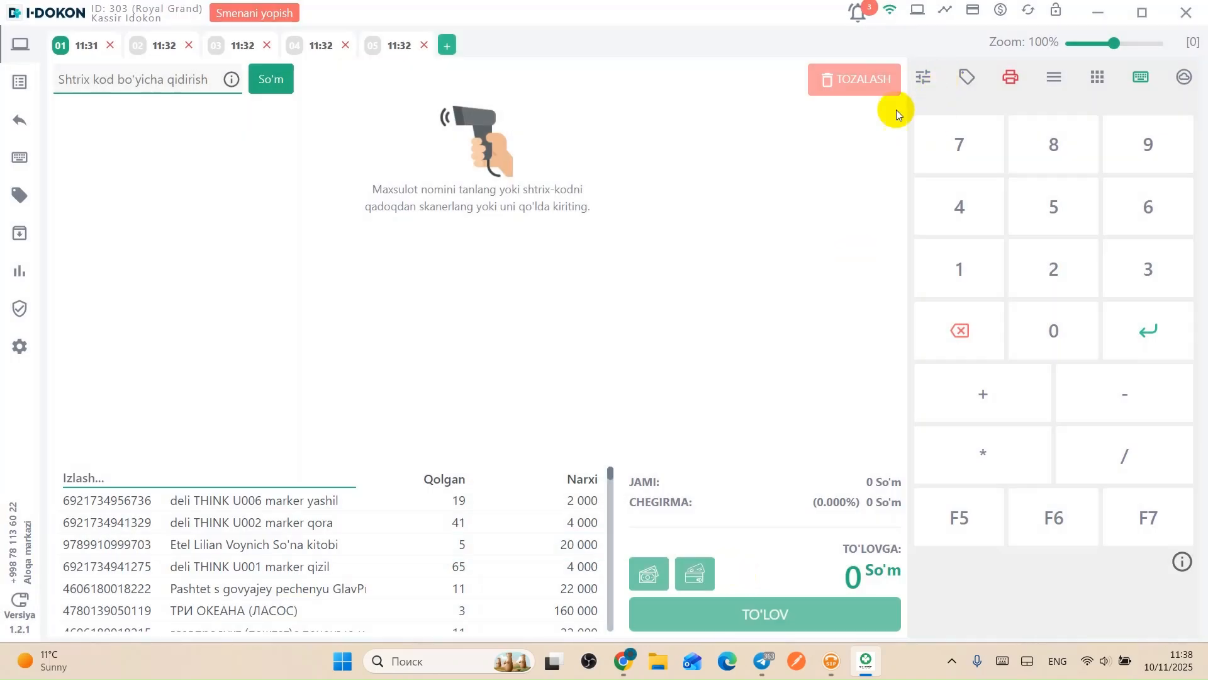
text(2)
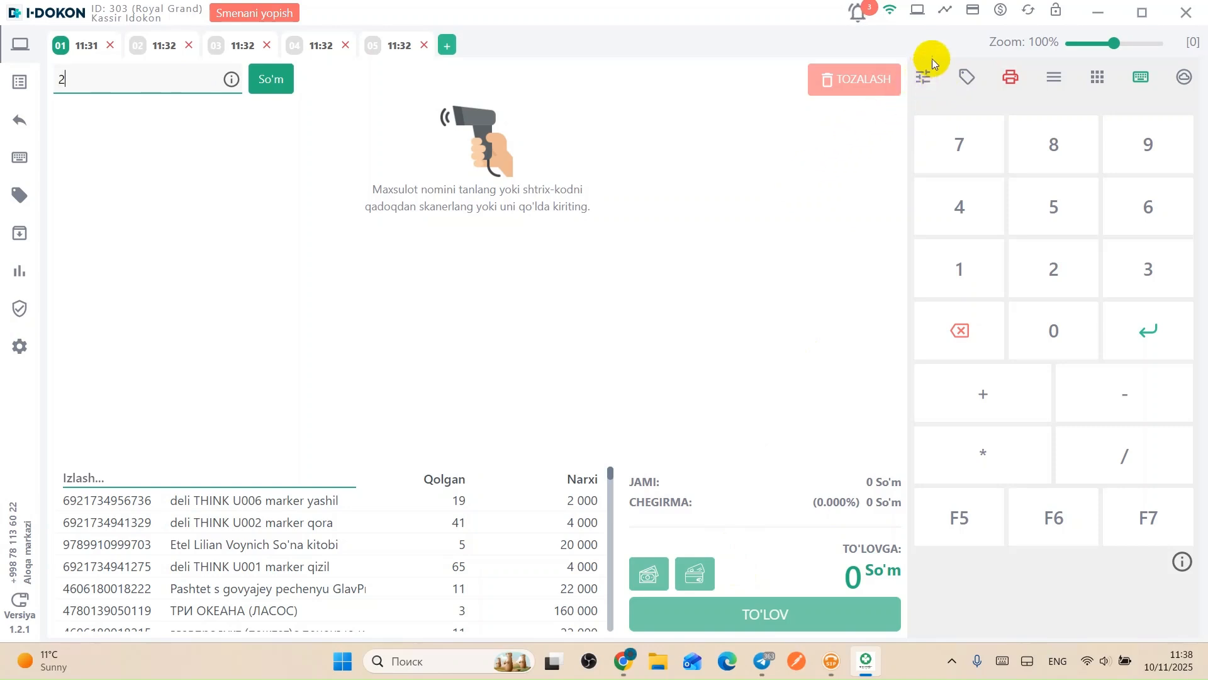
Open the customer debt repayment form and search the customer list for the debtor by name
click(973, 13)
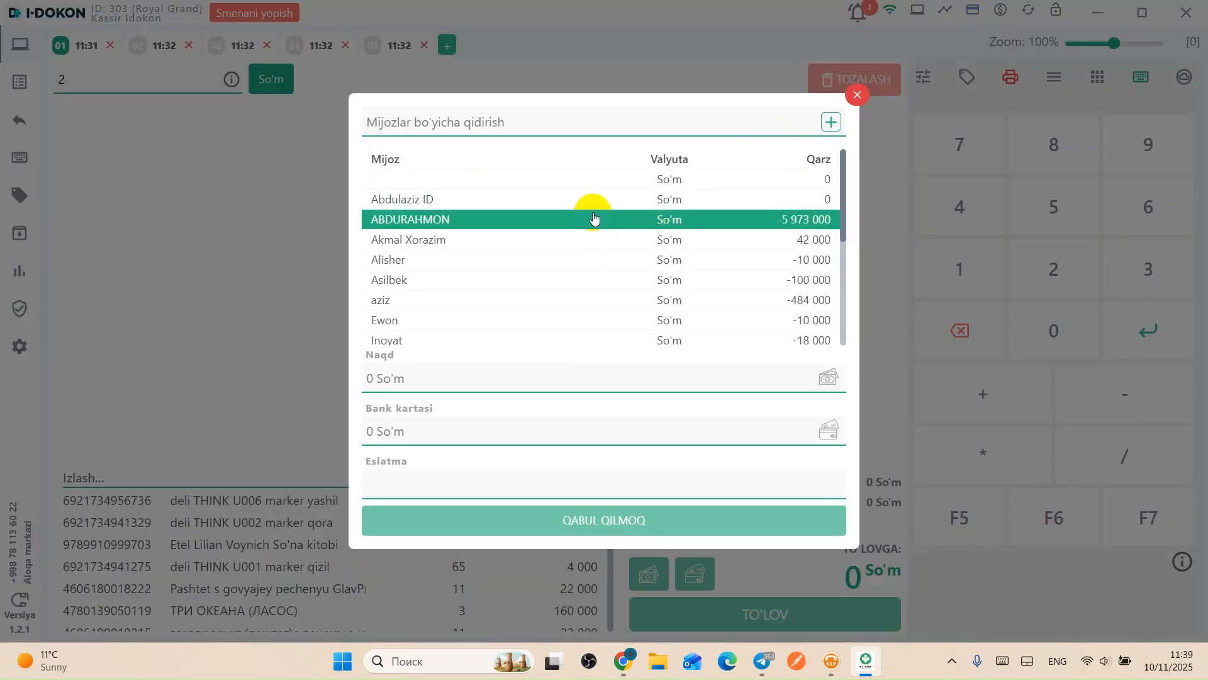
scroll(594, 217, down, 4)
scroll(594, 218, up, 4)
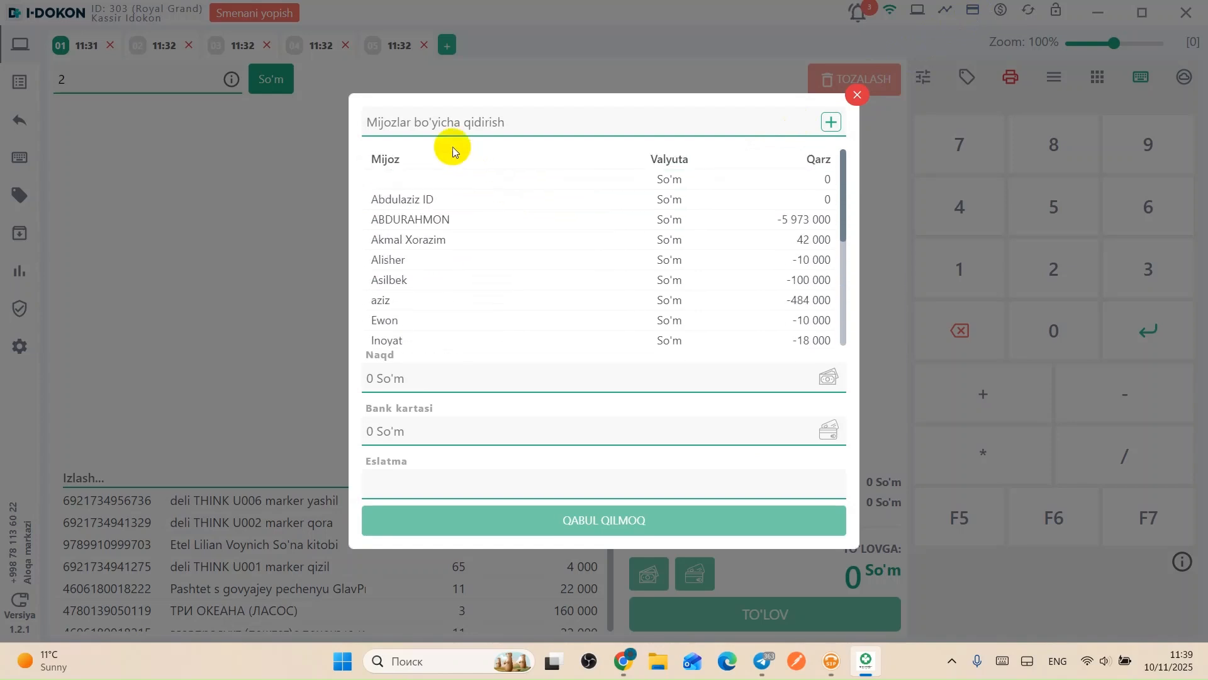
click(437, 126)
text(komil)
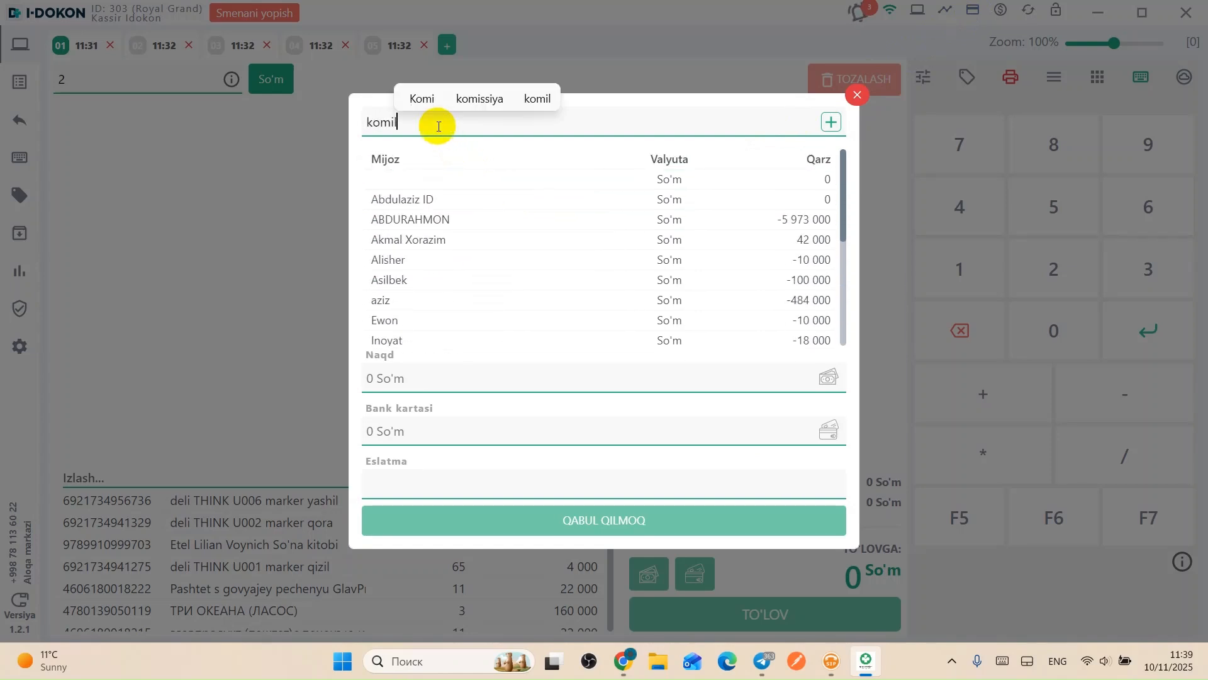
text( id)
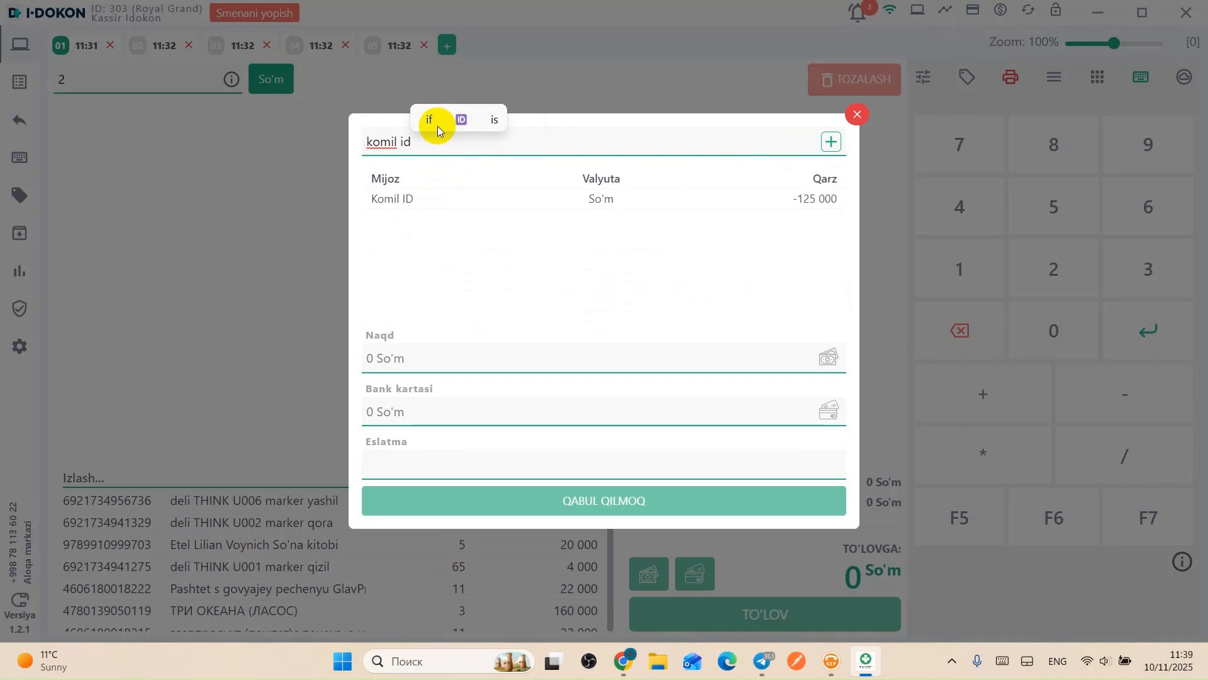
Select the found customer, enter a 25 000 So'm cash (Naqd) repayment and accept it
click(763, 199)
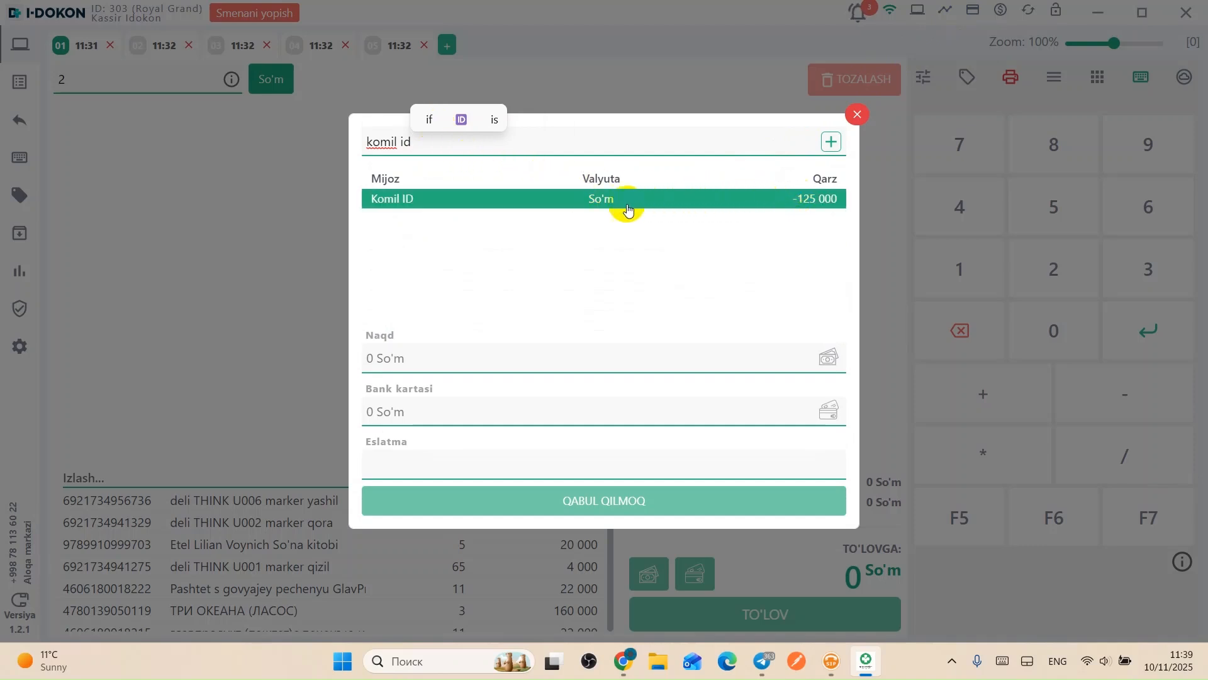
click(567, 199)
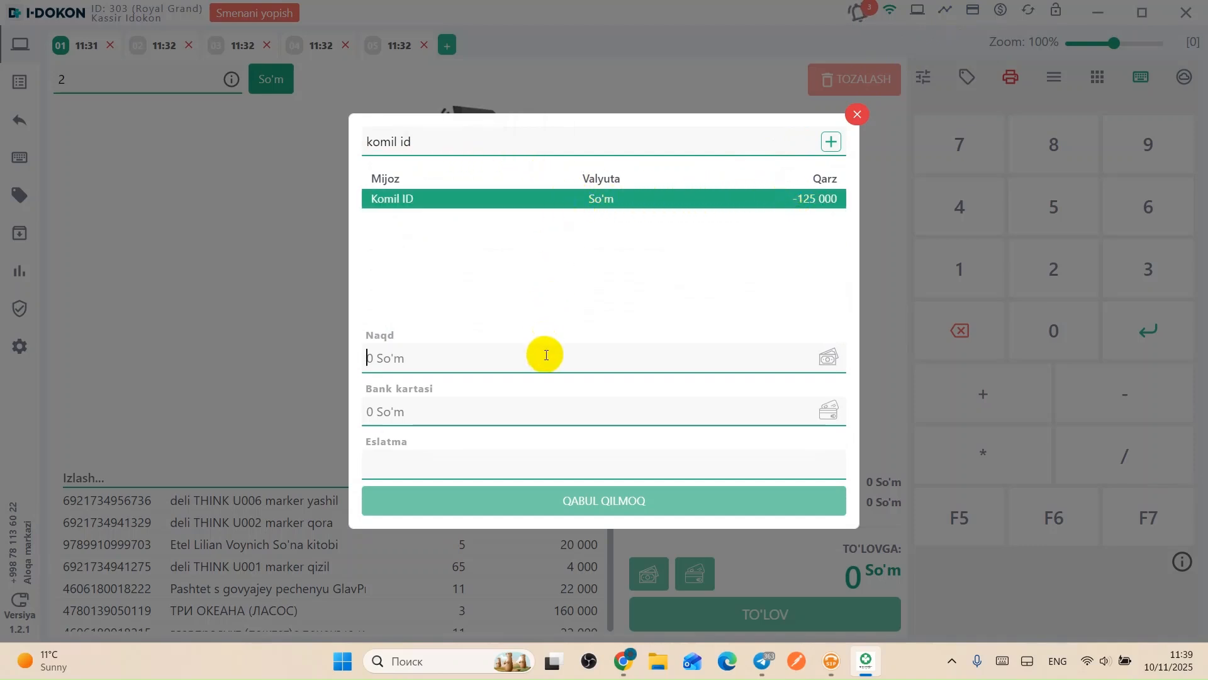
text(2500)
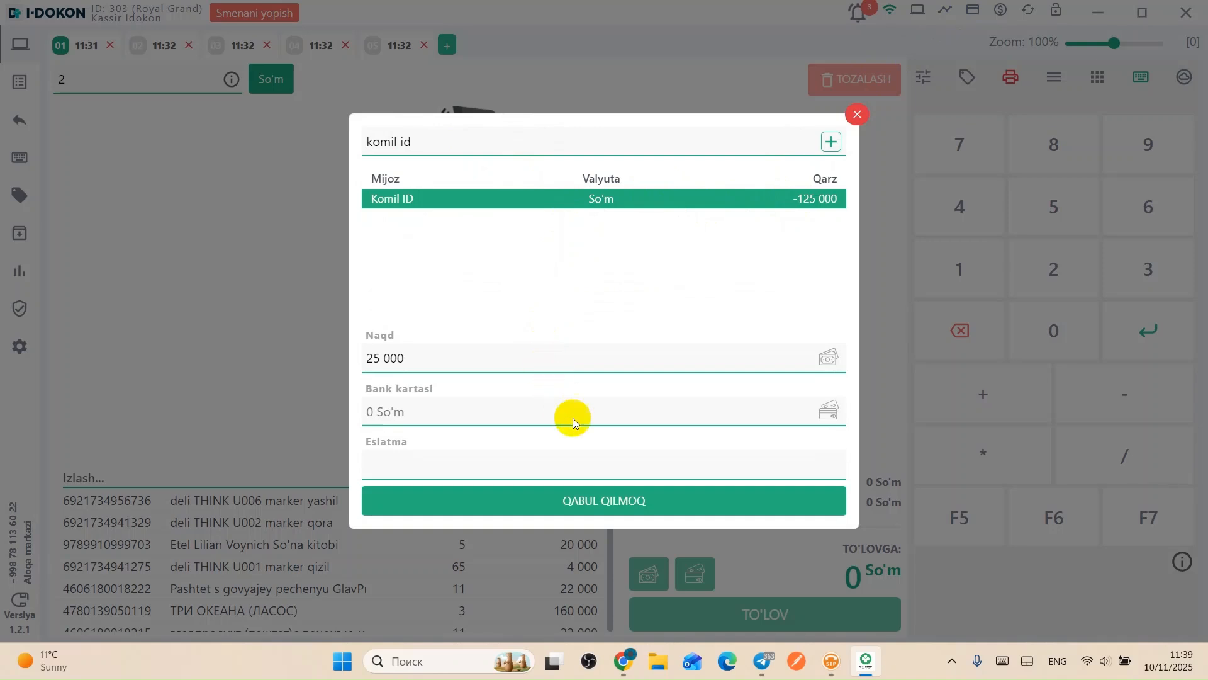
click(602, 499)
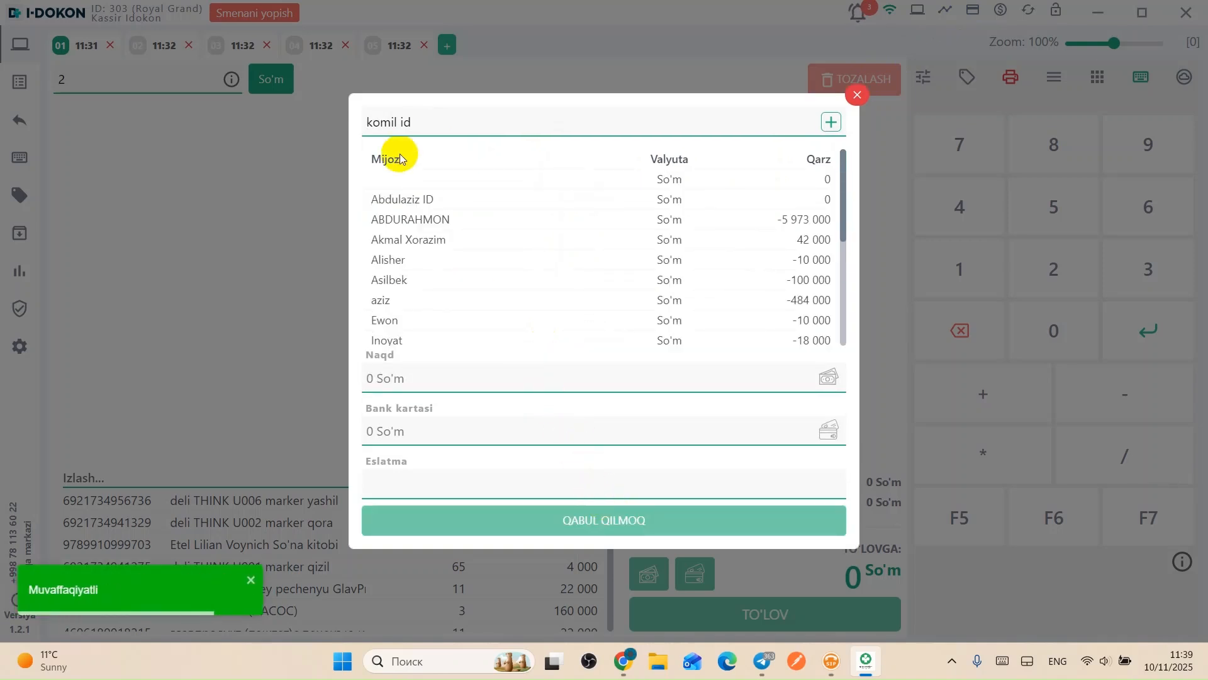
Search for the same customer again to check the remaining debt, then close the repayment form
click(428, 121)
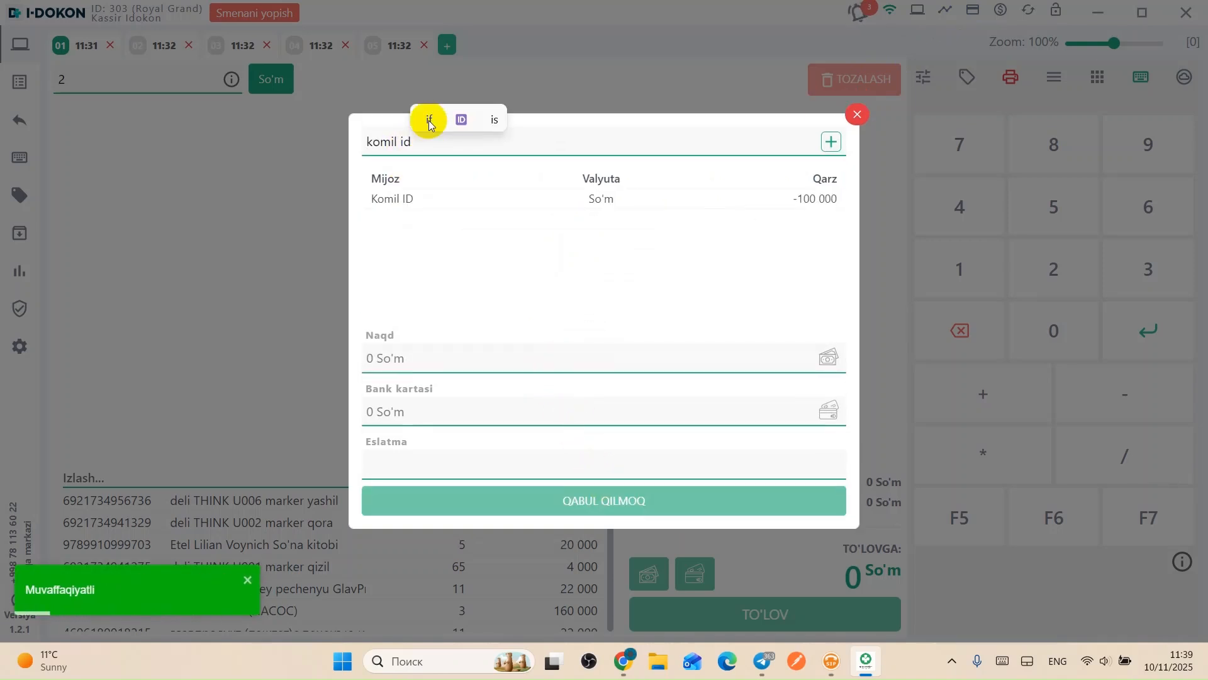
click(784, 200)
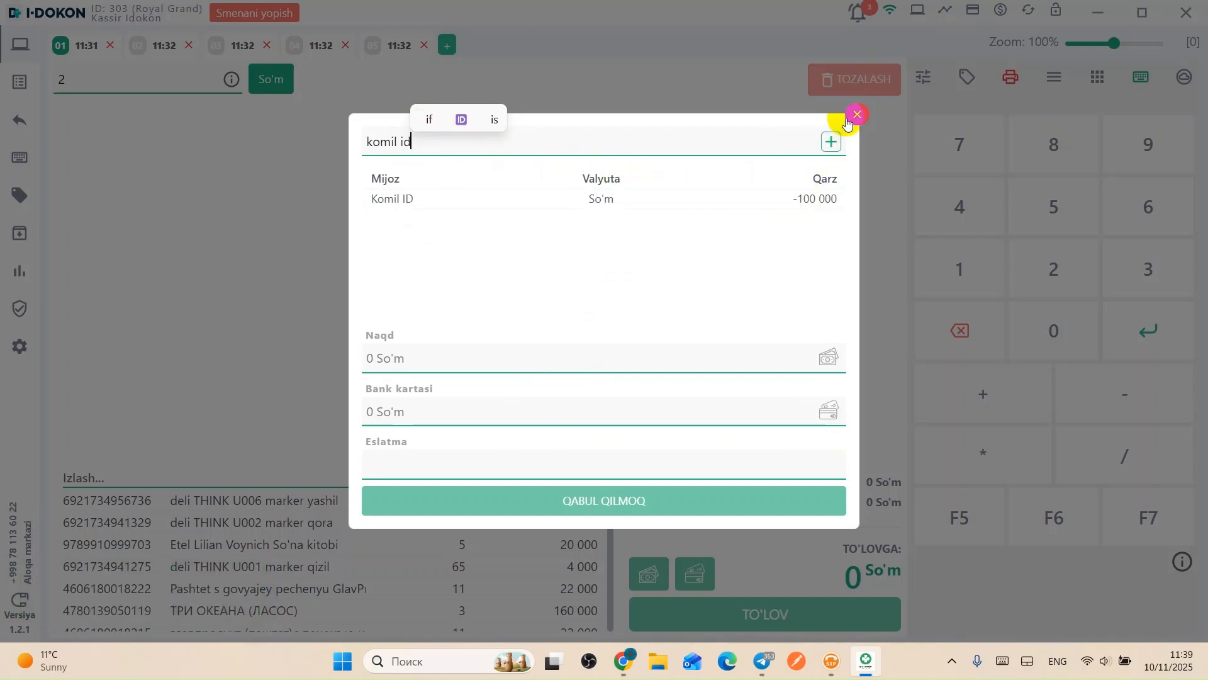
click(851, 116)
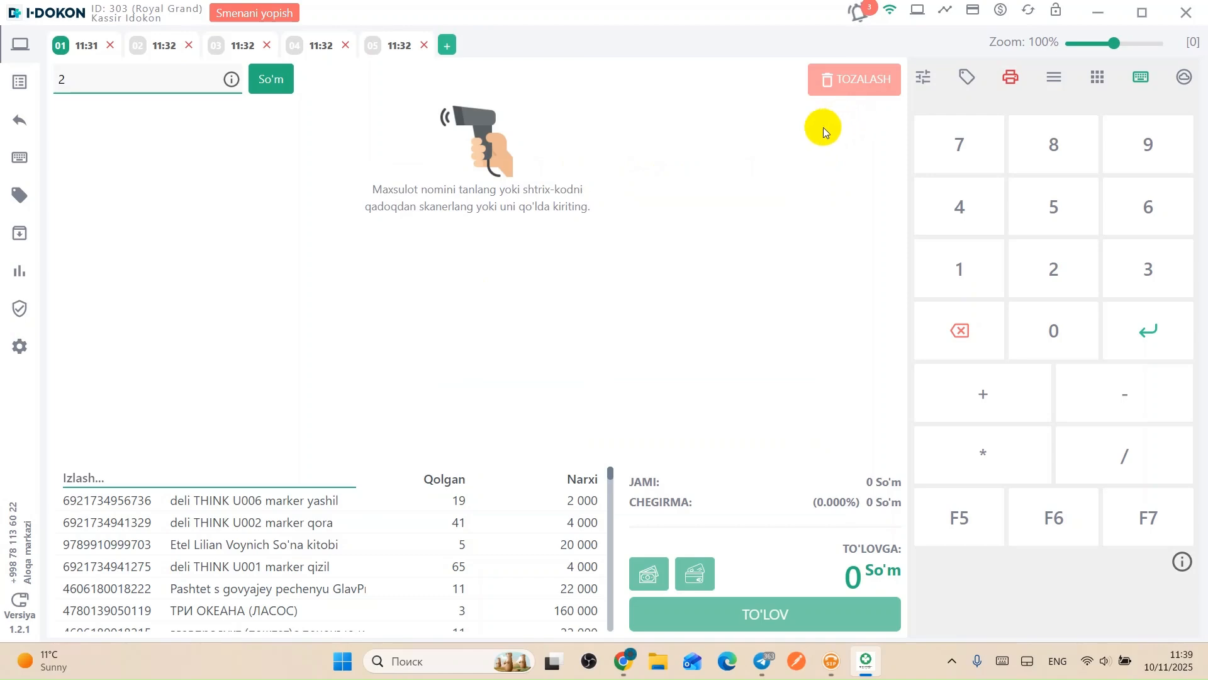
Check the cash debt repayment line (Погашение задолженности) in a new X report, then close it
click(945, 10)
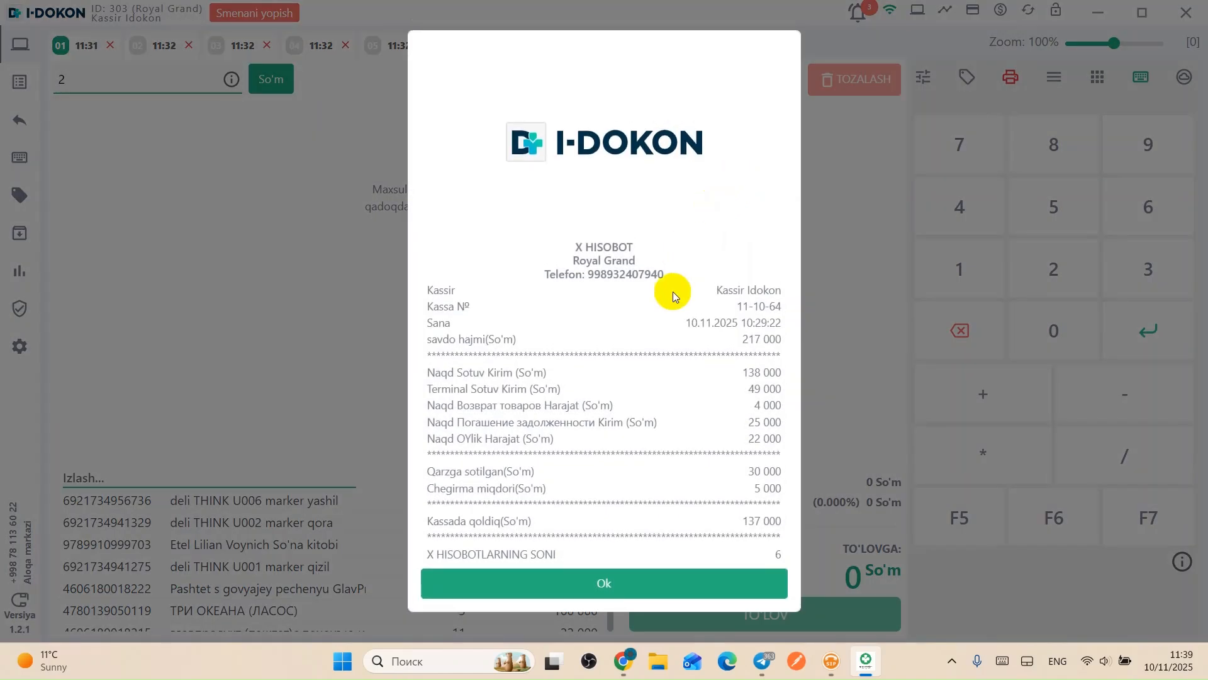
drag(431, 425, 750, 422)
click(779, 424)
click(663, 590)
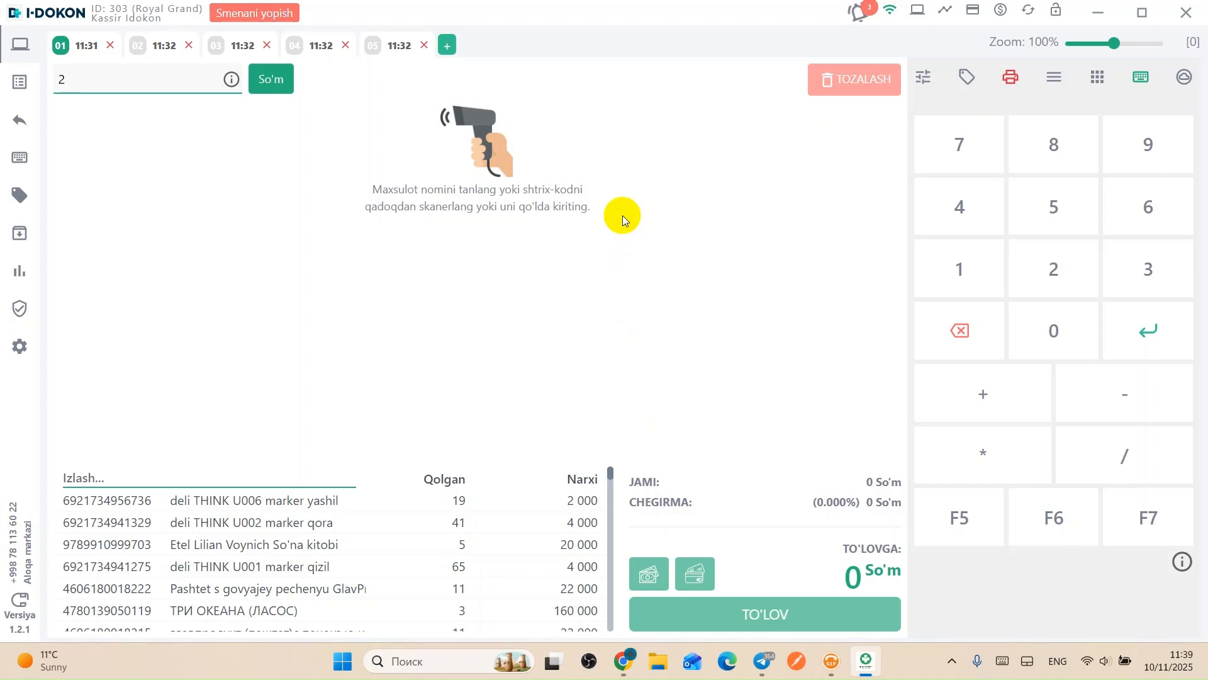
Show the Tez tanlov quick selection list and add Netum A5 scanner and Мих 70 to sale 01
click(1059, 76)
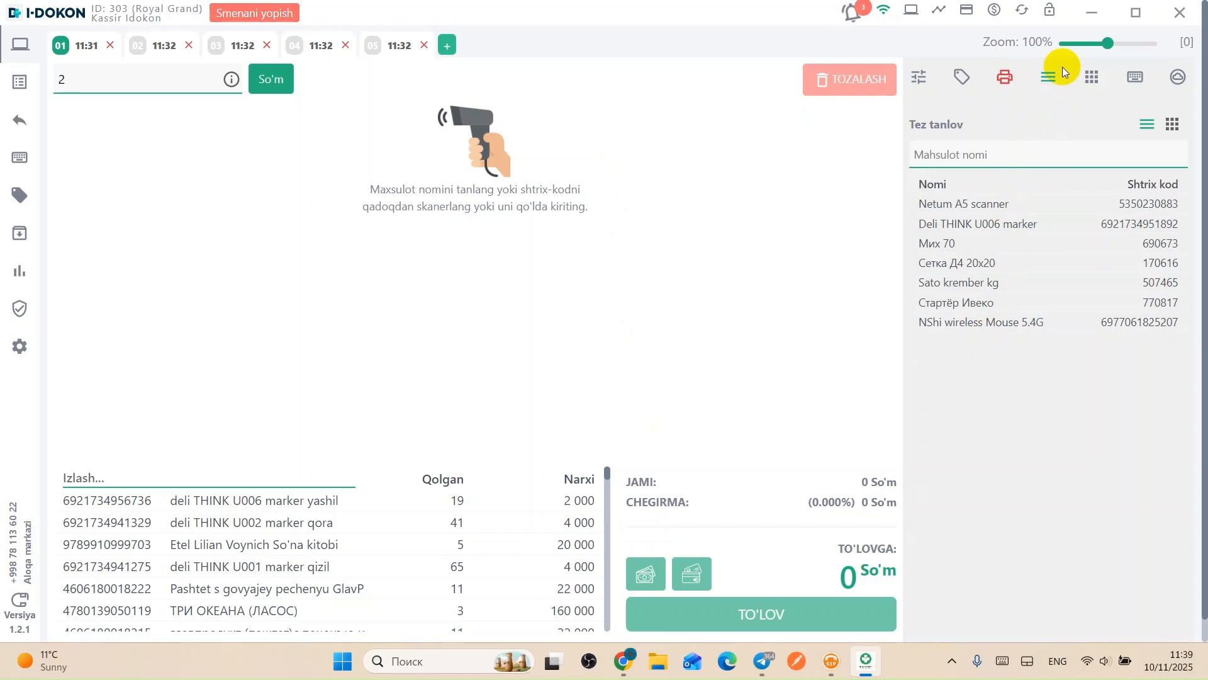
click(1001, 204)
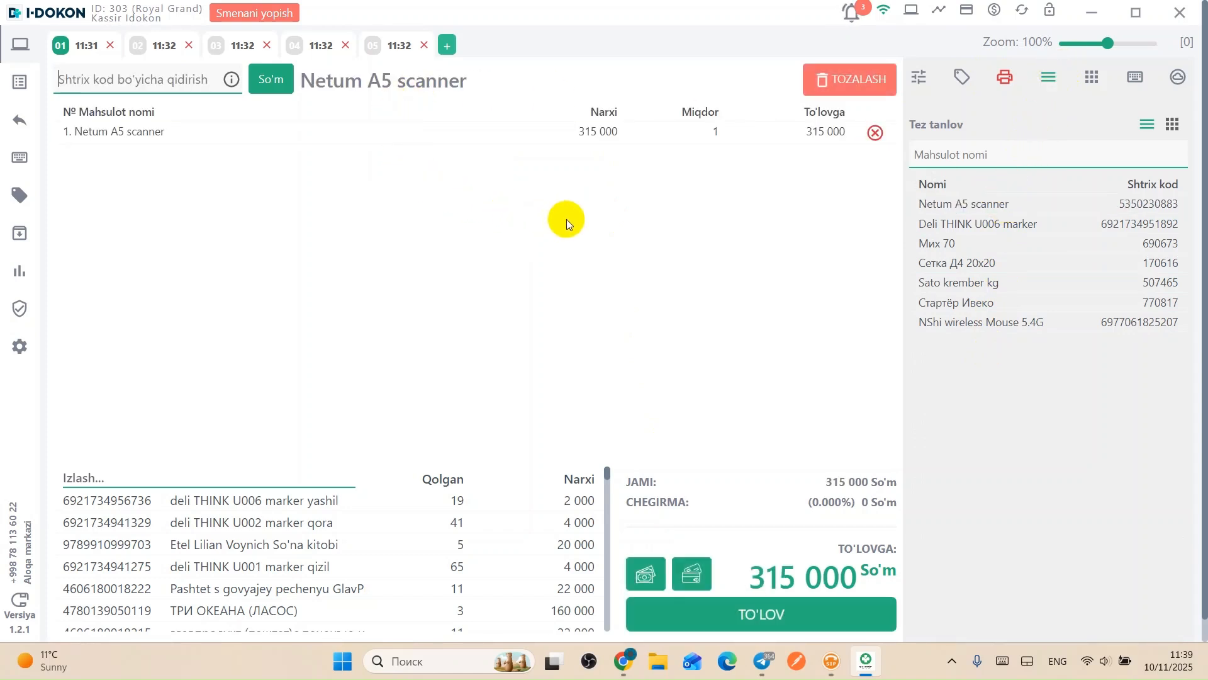
click(941, 244)
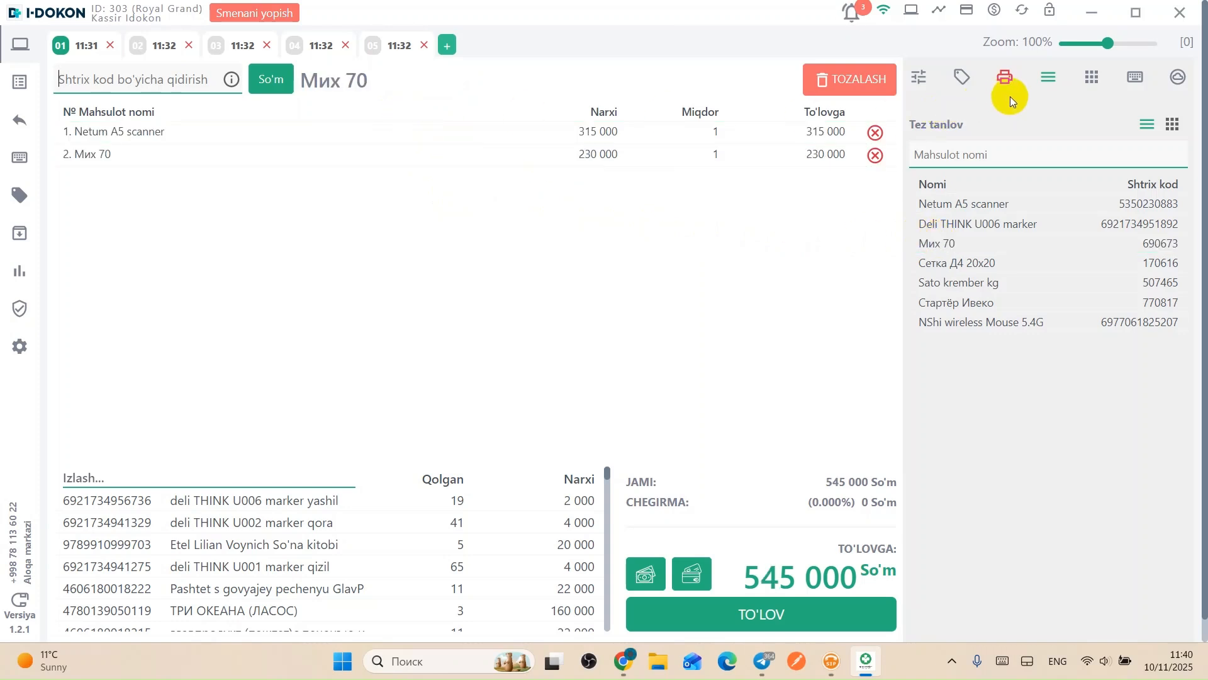
Open the Tez tanlov setup page and remove all products from the quick selection list
click(19, 161)
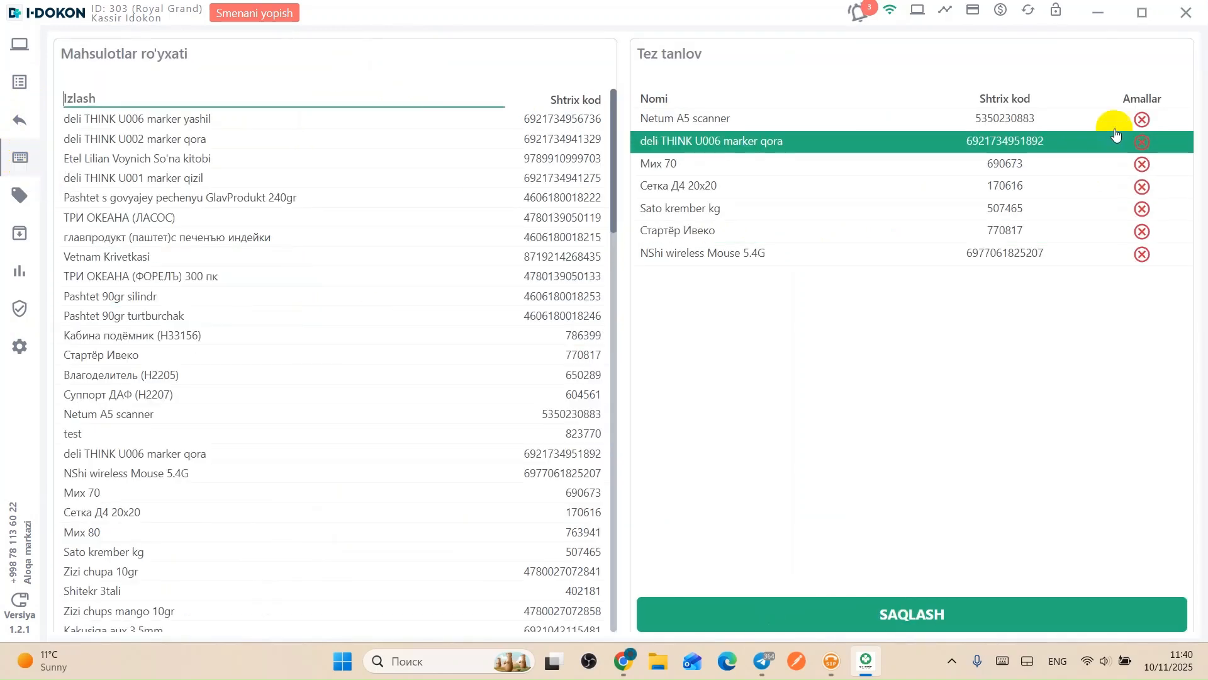
click(1141, 120)
click(1141, 119)
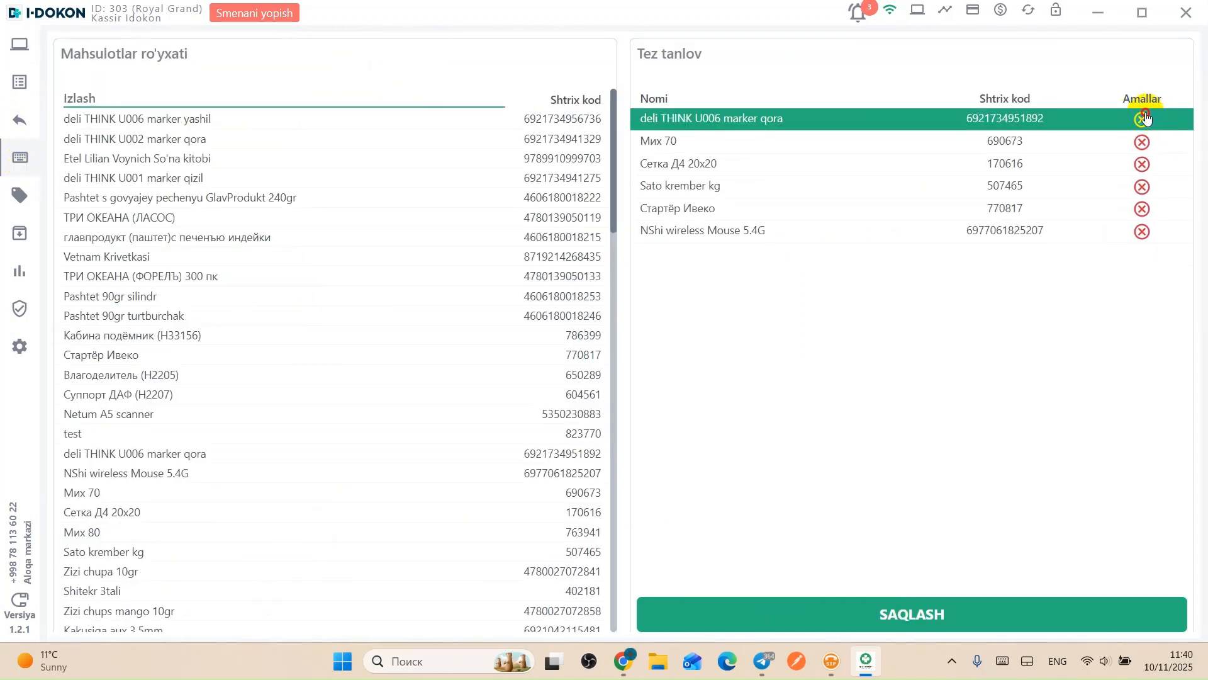
click(1140, 120)
click(1143, 119)
click(1143, 119)
click(1143, 119)
click(1143, 119)
Search products for "non", add non, Non buxanka, Yopgan non beshqayrag'och and Non soladigan to Tez tanlov, and save the list
click(288, 104)
text(non)
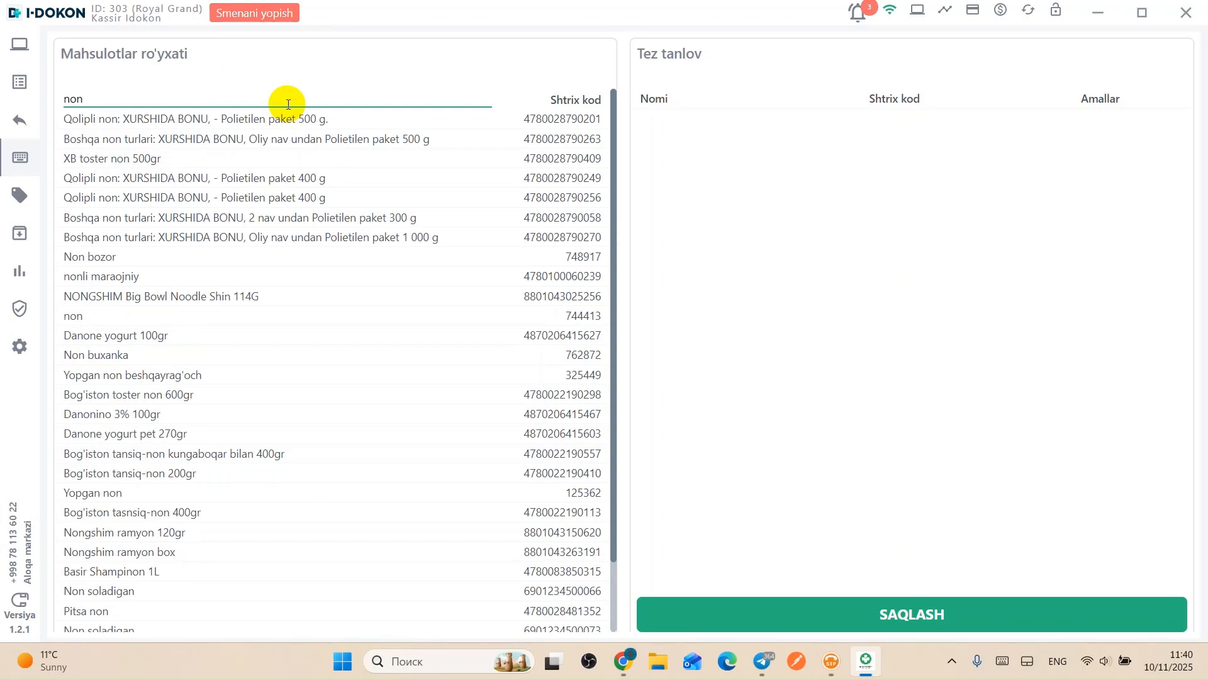
click(226, 319)
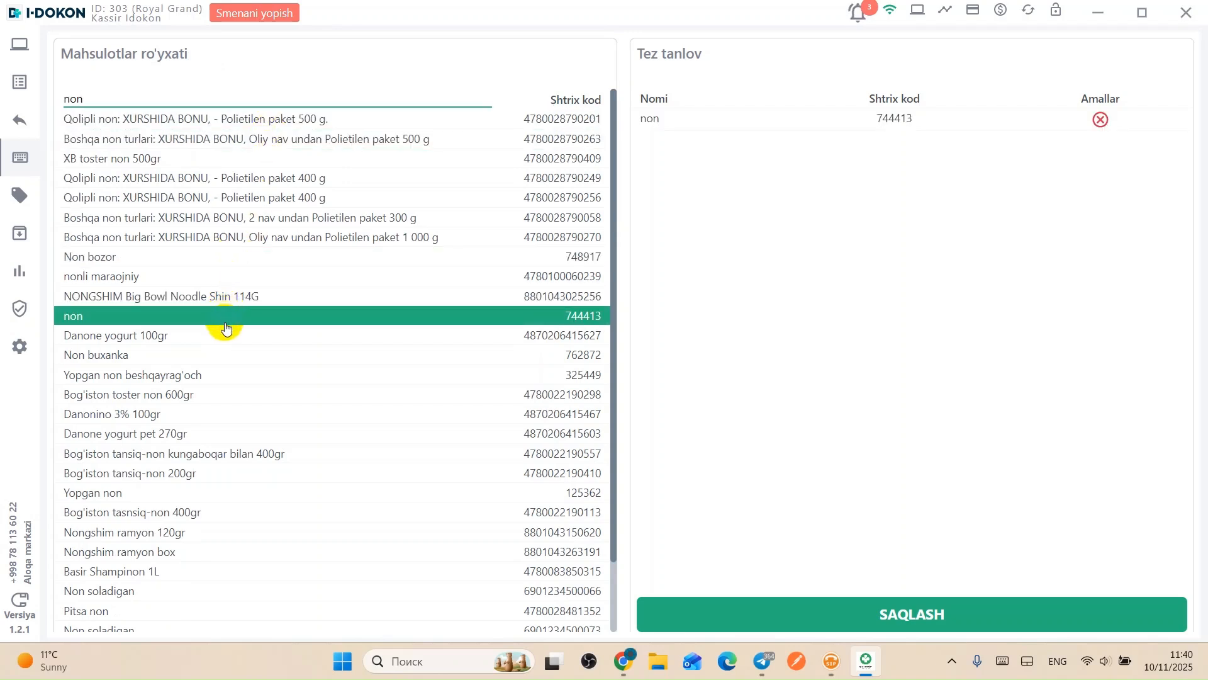
click(225, 355)
click(228, 375)
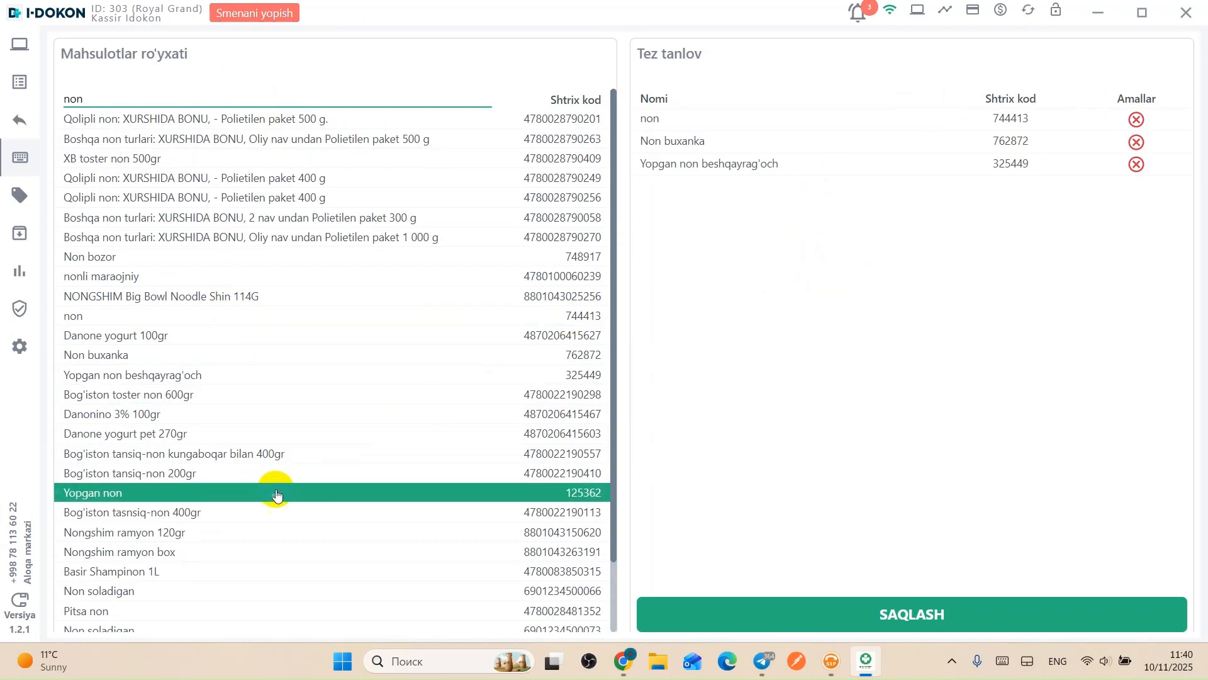
click(158, 589)
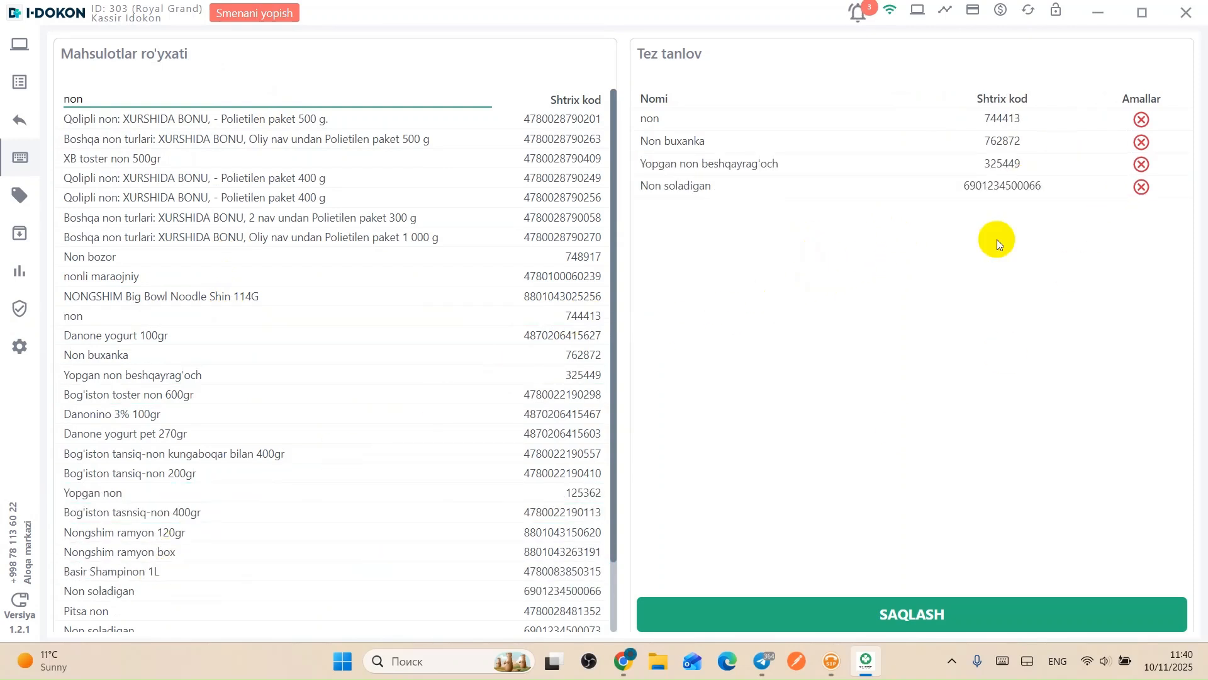
click(958, 613)
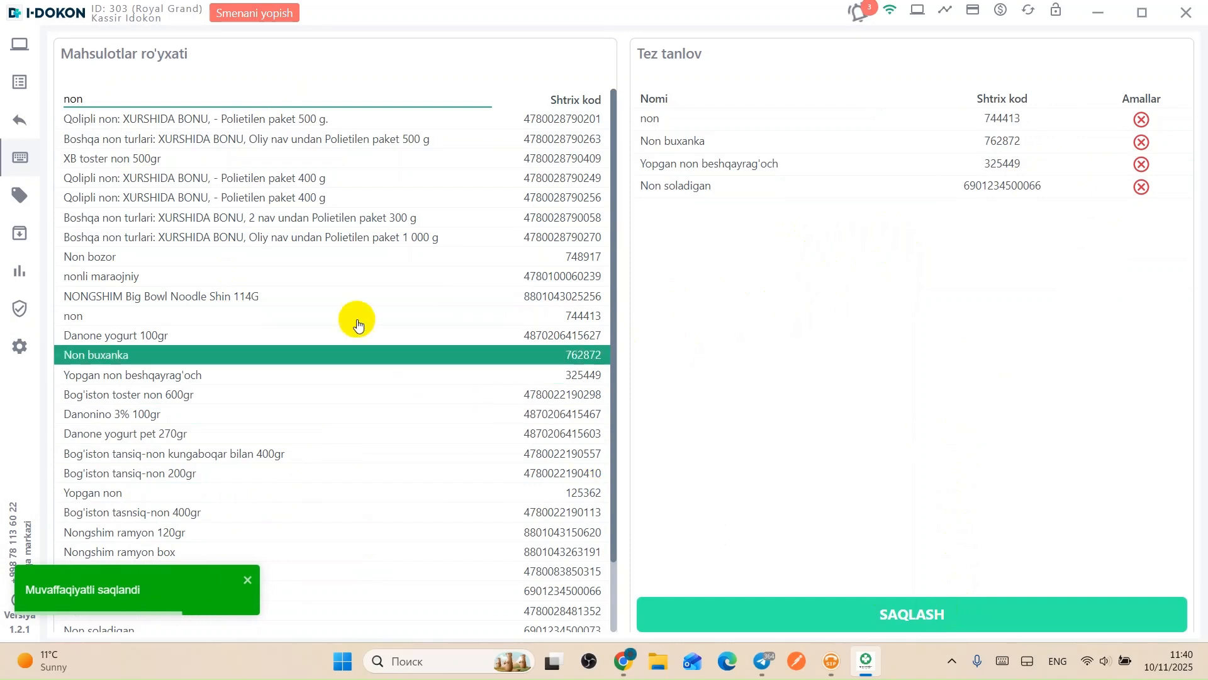
Return to sale 01 and add Non soladigan and Yopgan non beshqayrag'och from the Tez tanlov list
click(21, 46)
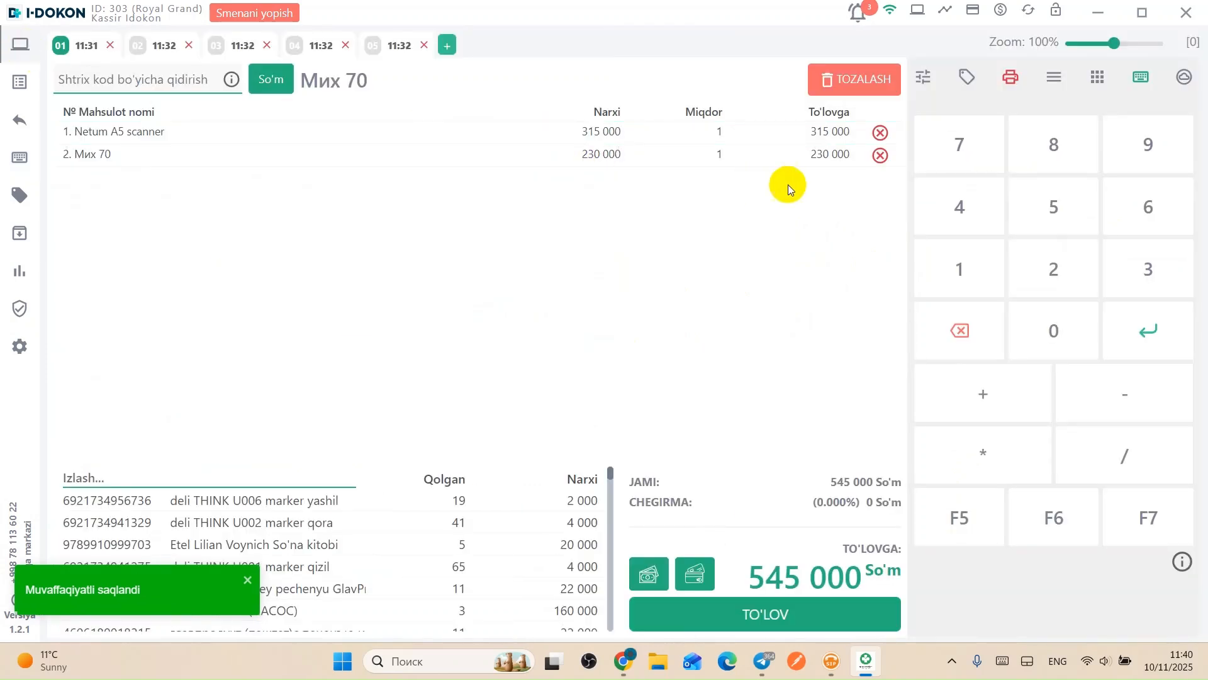
click(1051, 82)
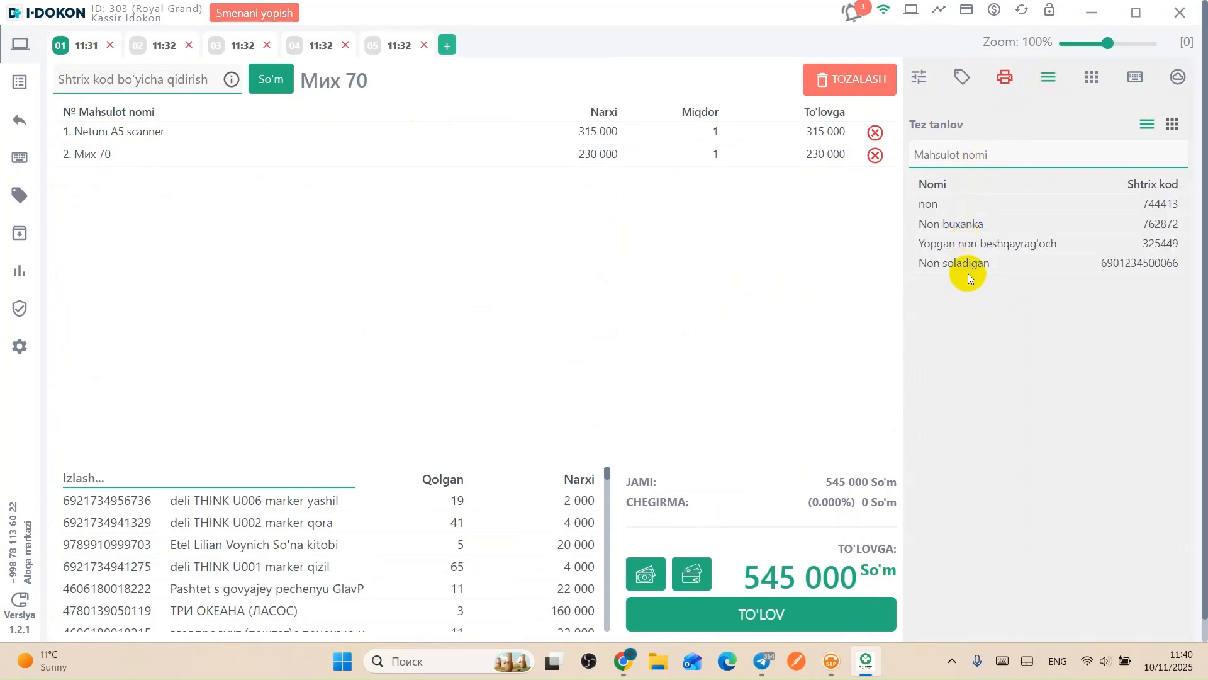
click(963, 264)
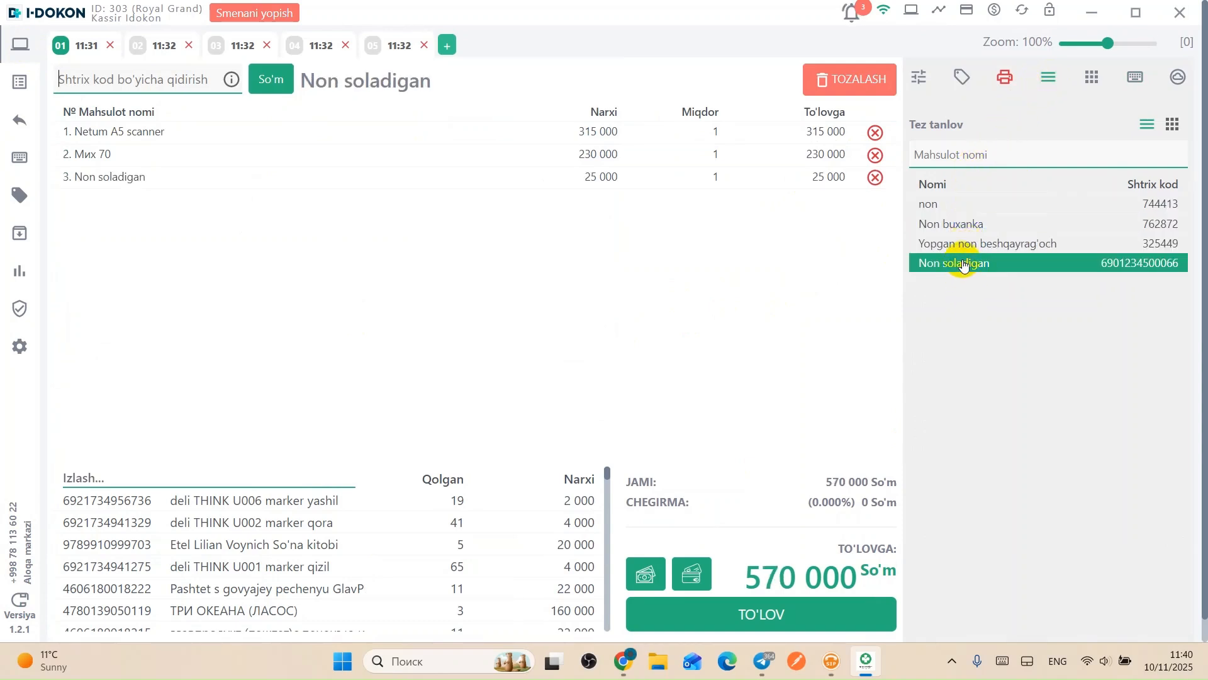
click(961, 246)
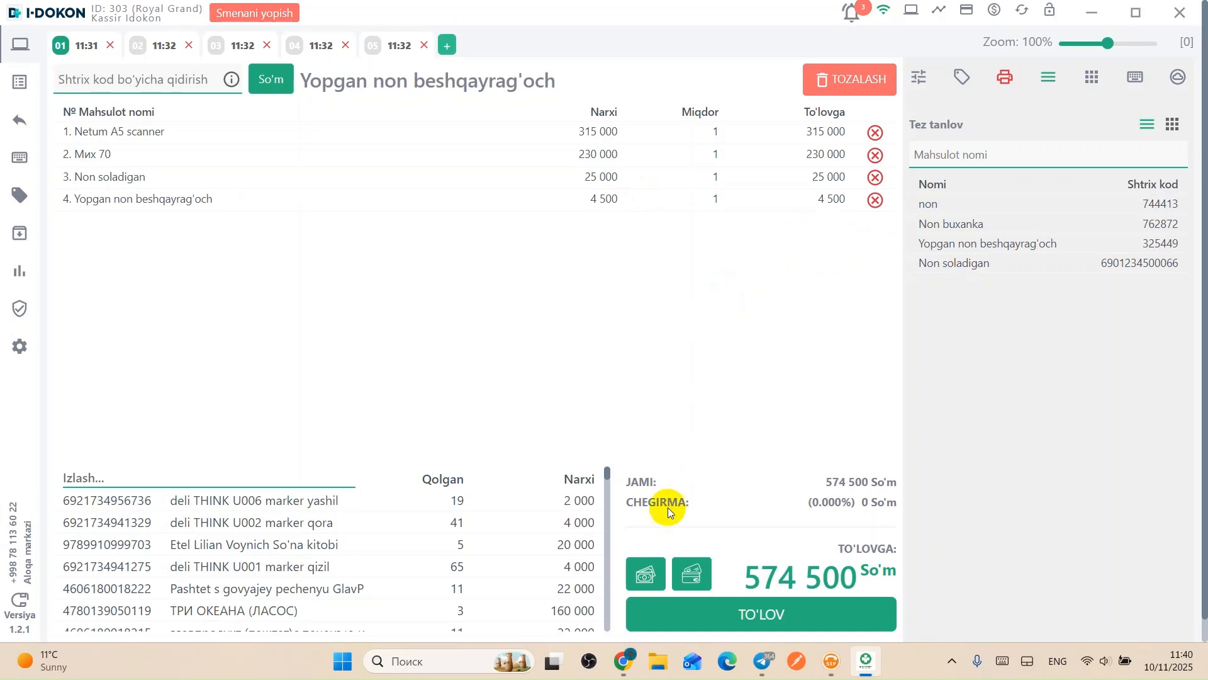
Switch to the I-DOKON web cabinet in Chrome, open the Mahsulotlar product list and locate Pashtet 90gr silindr
key(alt+Tab)
click(144, 164)
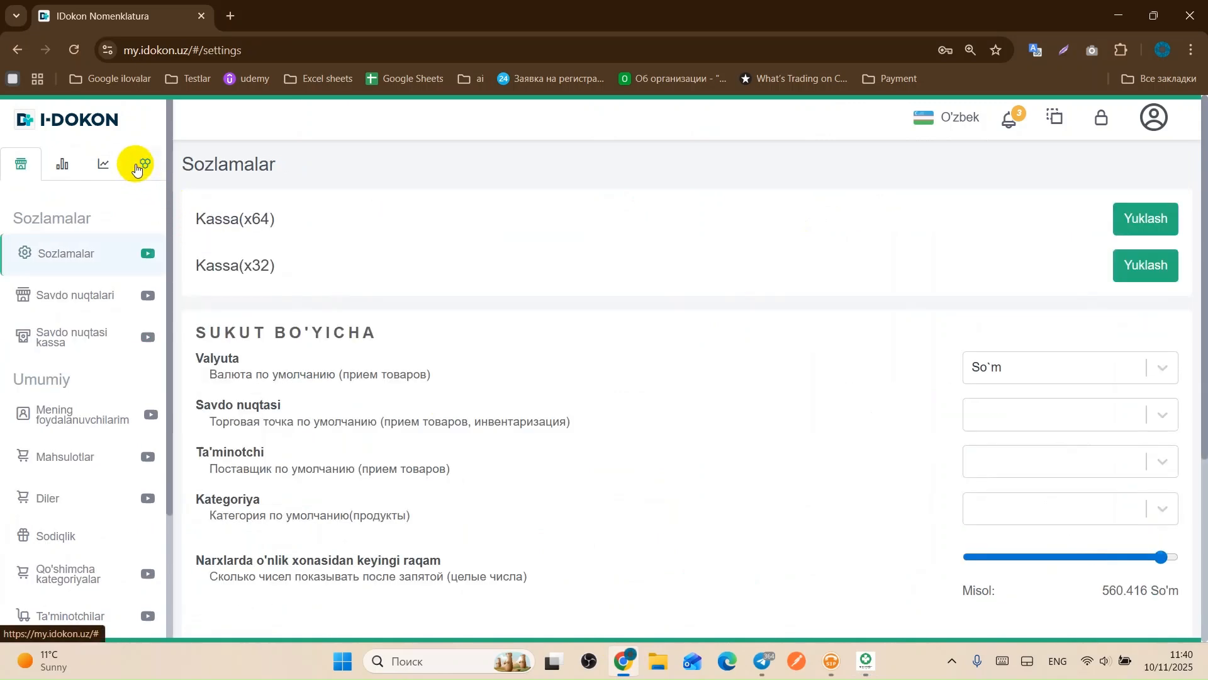
click(60, 455)
scroll(668, 432, down, 6)
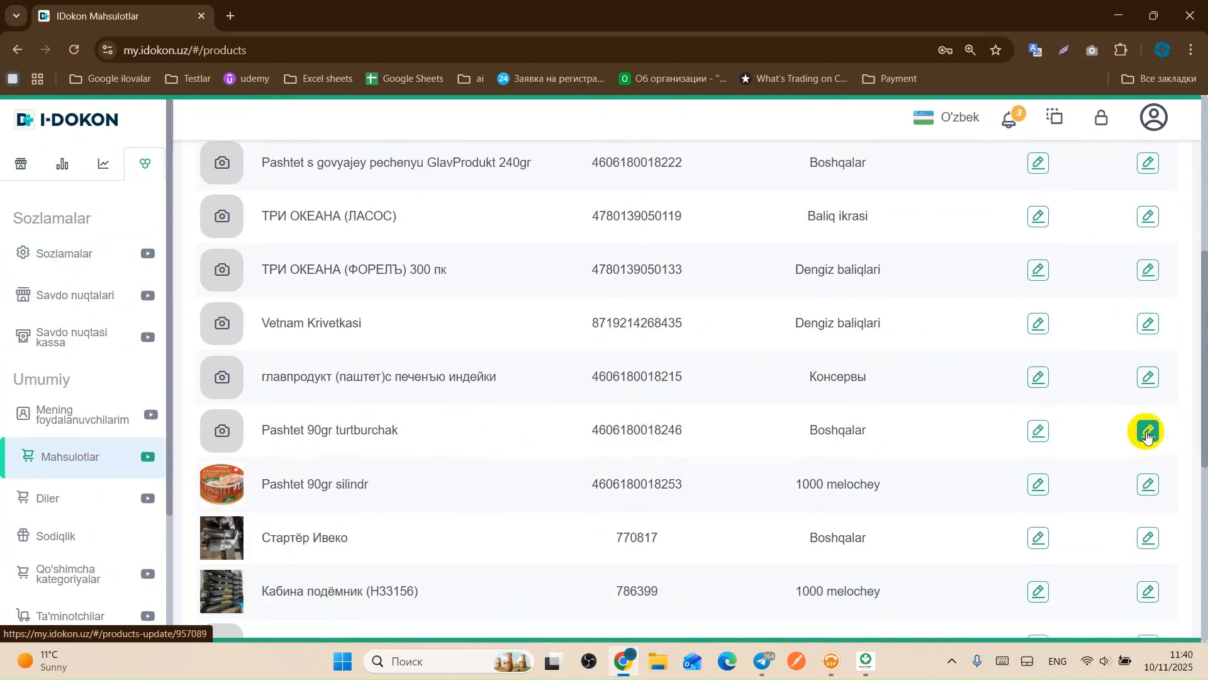
drag(260, 484, 376, 492)
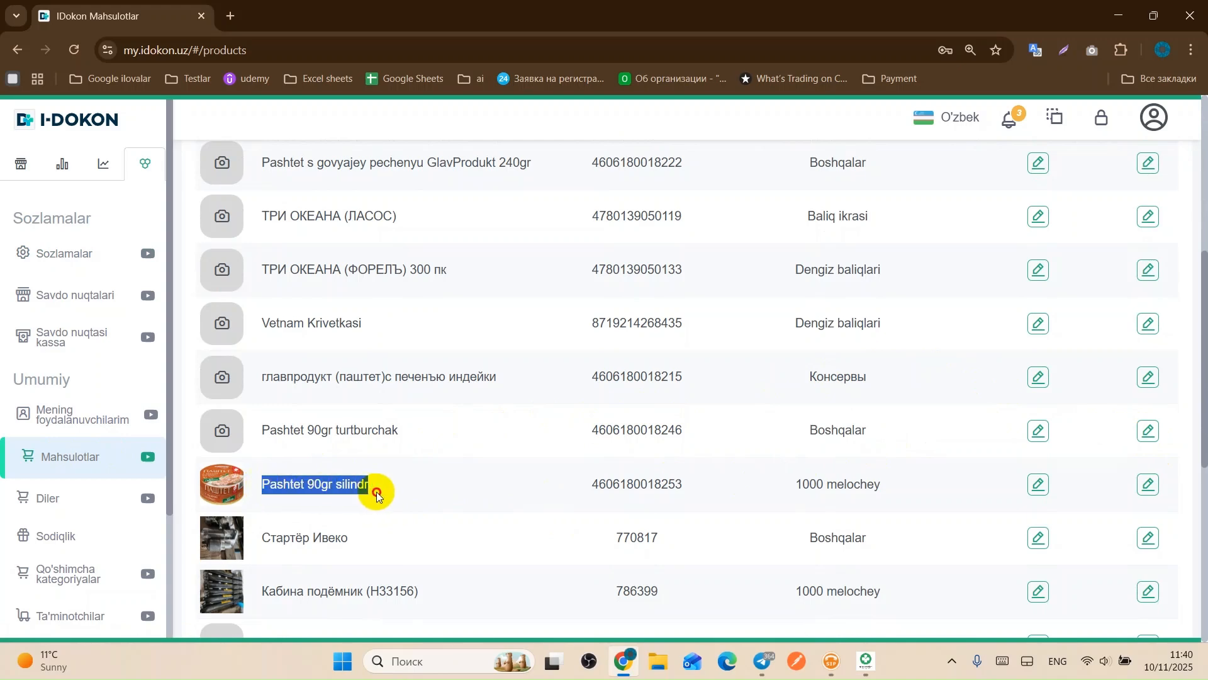
Upload photo_2025-11-09_18-51-13 as the image of Pashtet 90gr turtburchak, save the product and check its row in the product list
click(1147, 432)
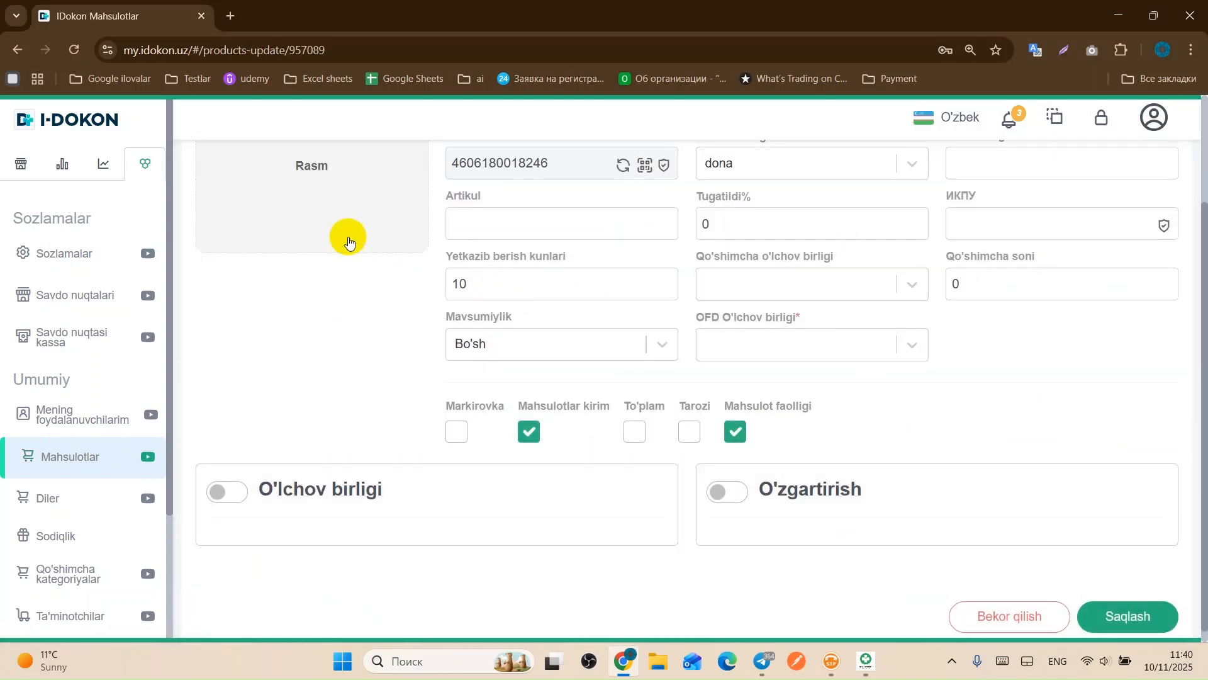
click(281, 202)
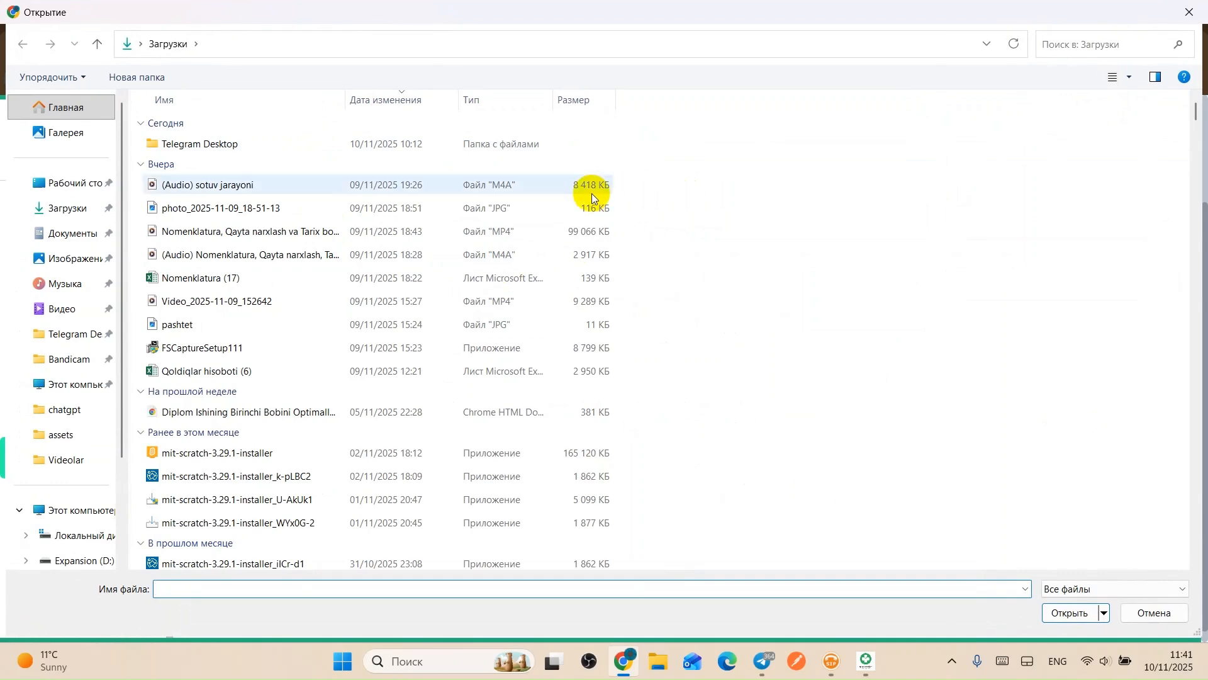
double_click(579, 208)
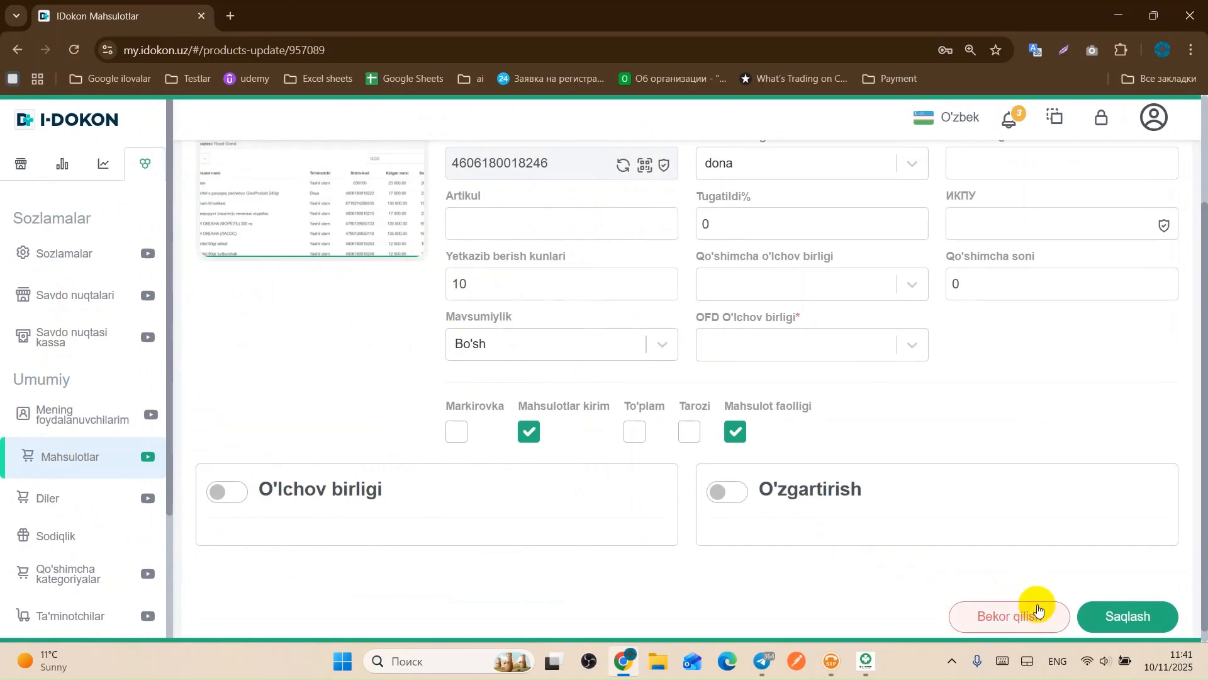
click(1121, 614)
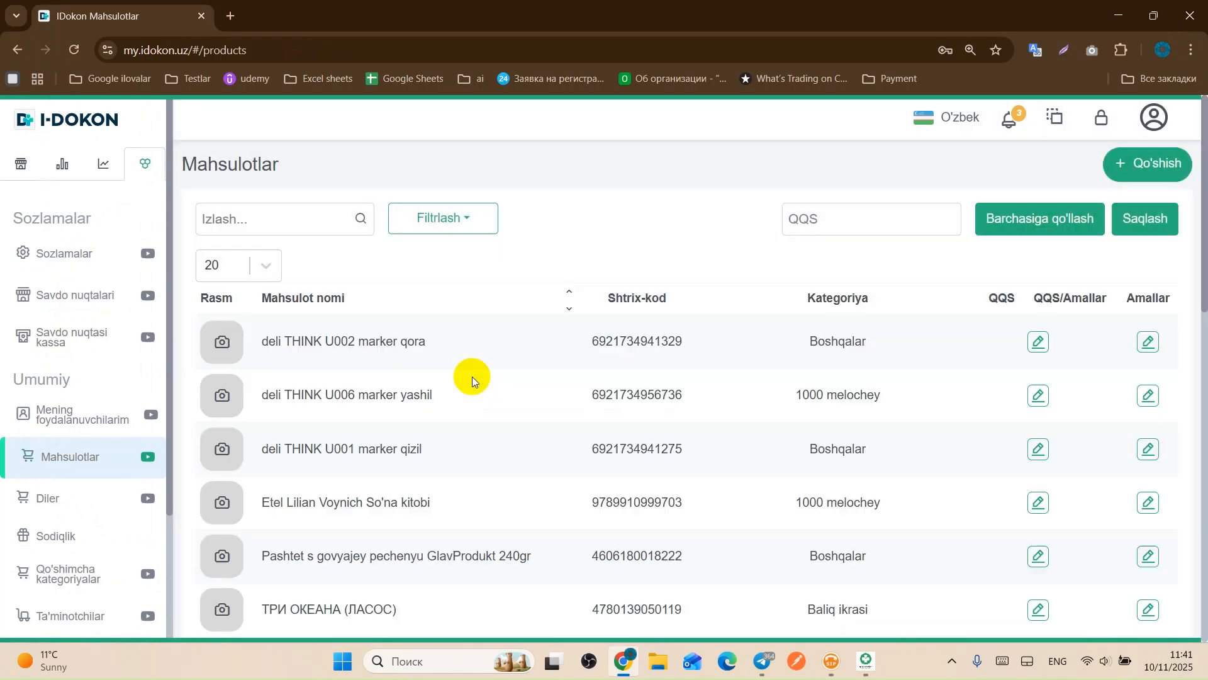
scroll(324, 379, down, 3)
scroll(326, 376, down, 2)
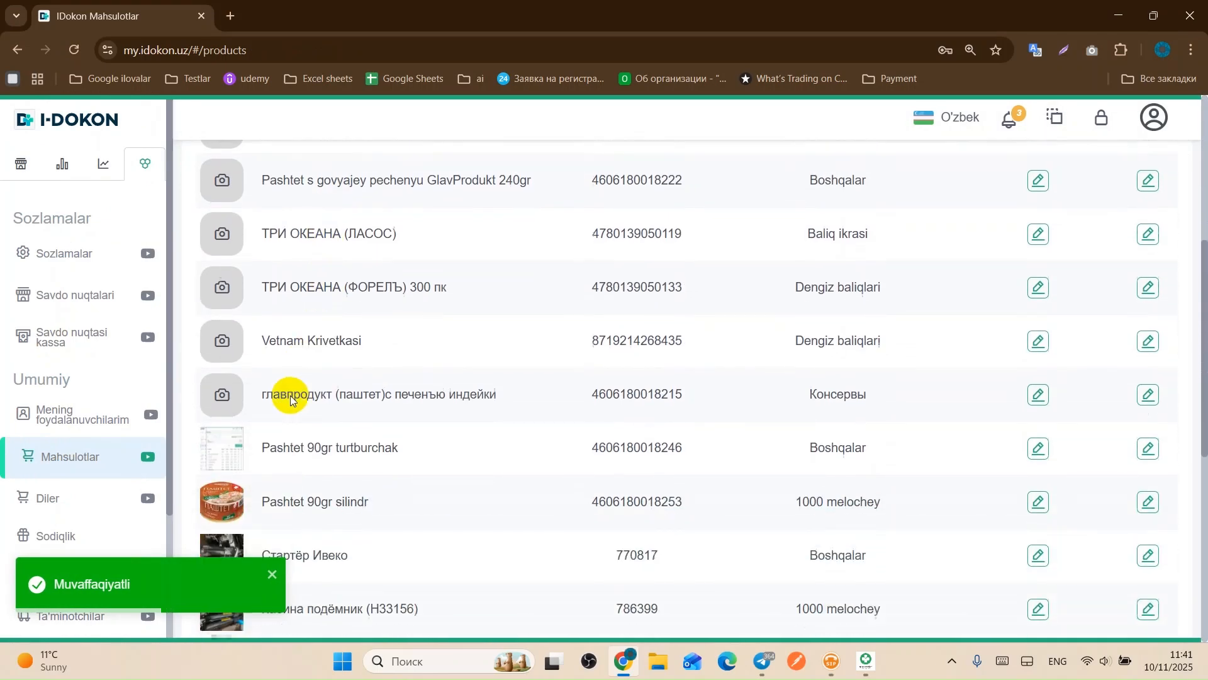
Switch back to the I-DOKON cash register, show all products as picture tiles and add Pashtet 90gr silindr to sale 01
click(867, 661)
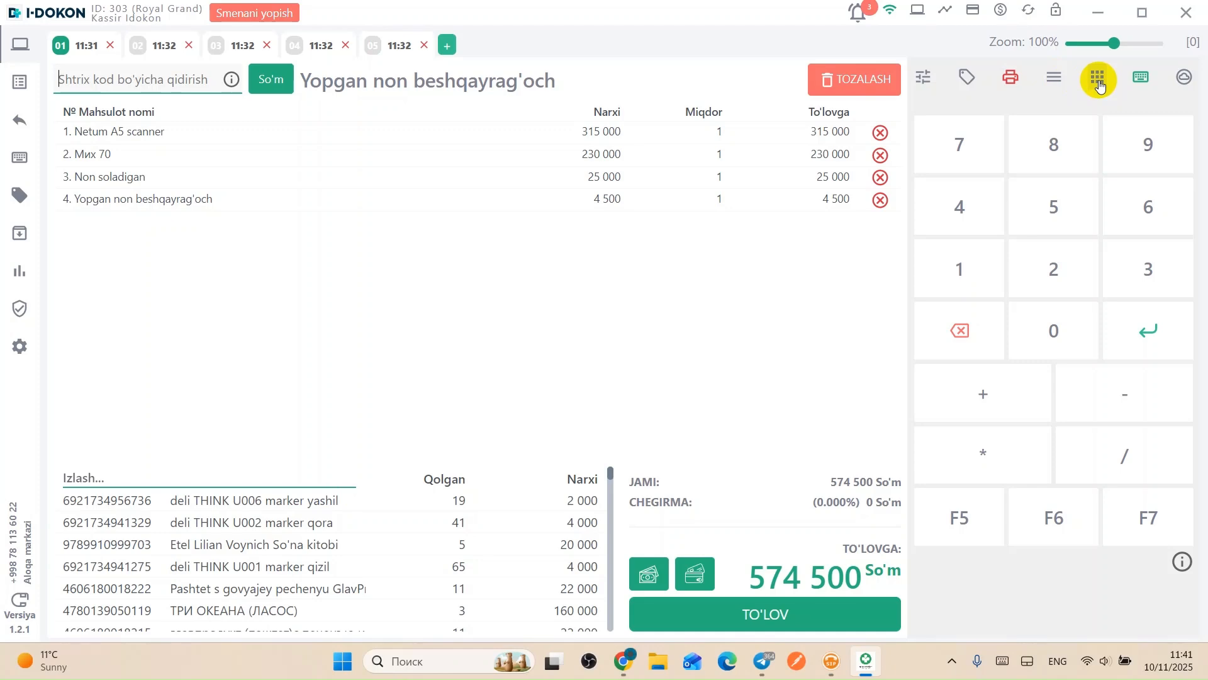
click(1099, 80)
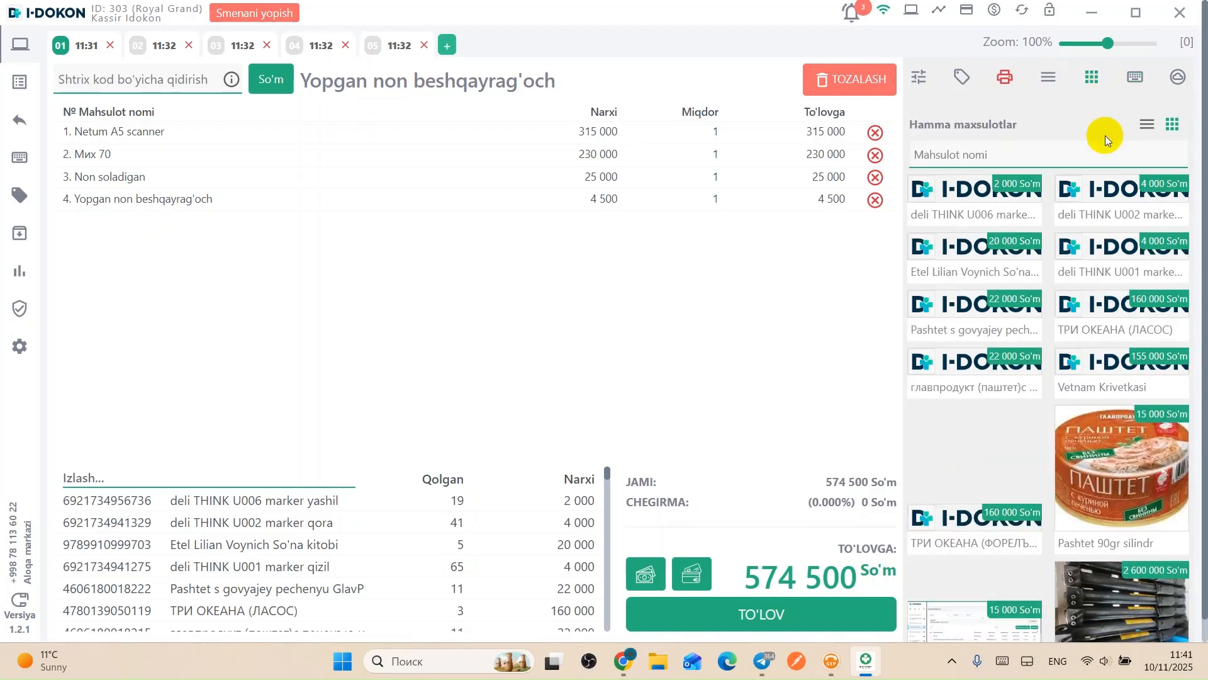
scroll(1043, 432, down, 1)
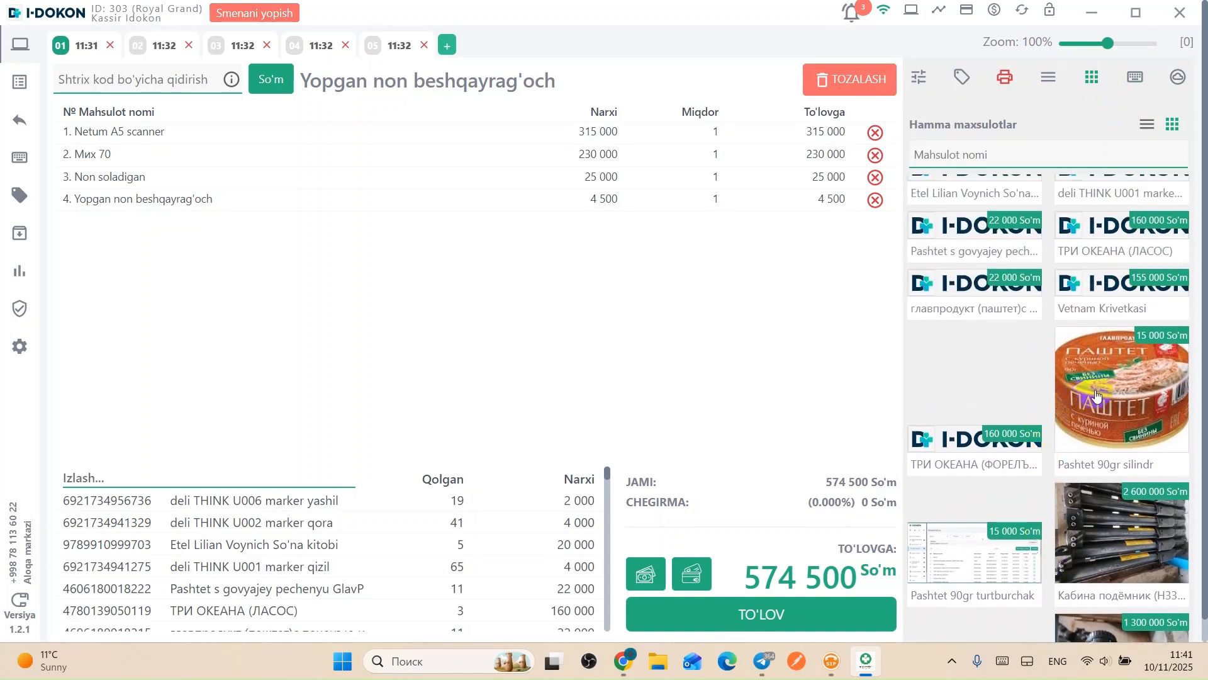
click(1095, 395)
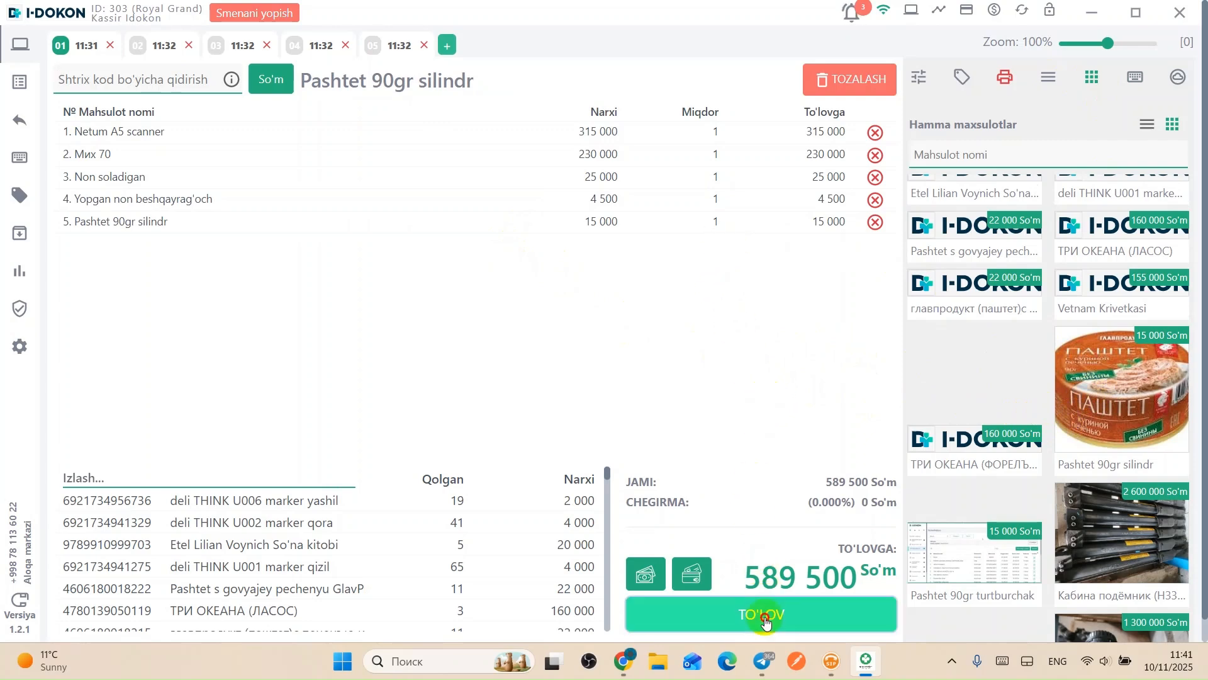
Start payment of sale 01 as a credit sale (Qarzga) and open the customer list to browse it
click(730, 607)
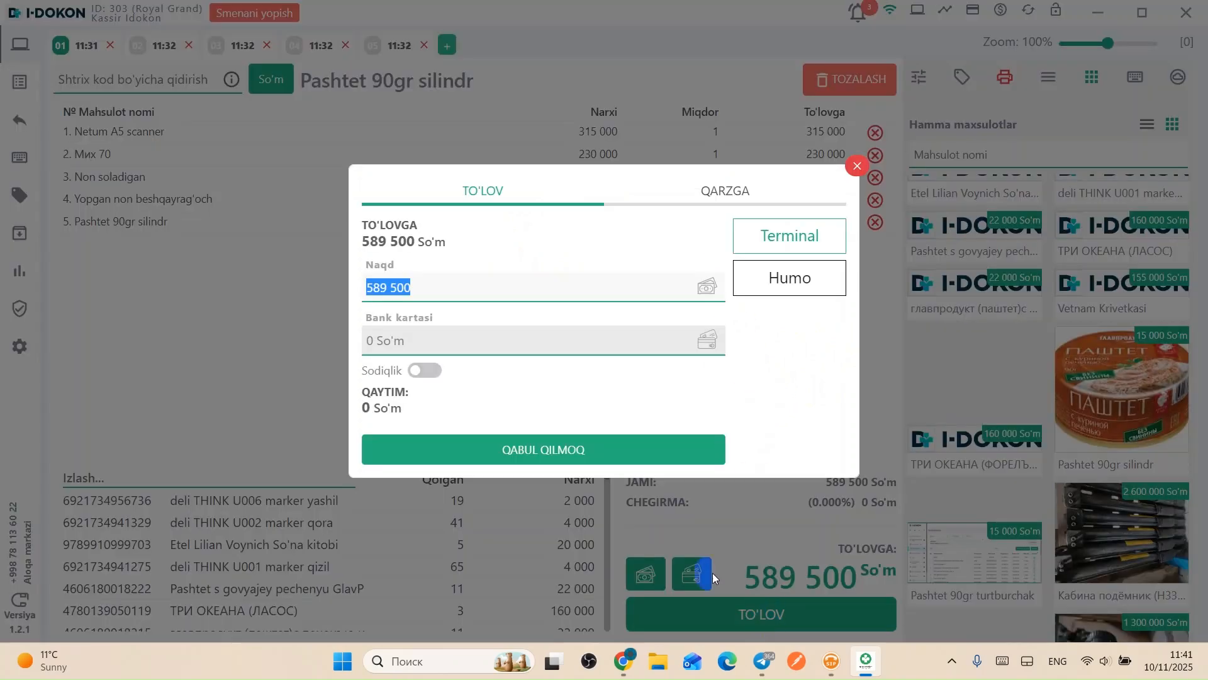
click(715, 190)
click(388, 297)
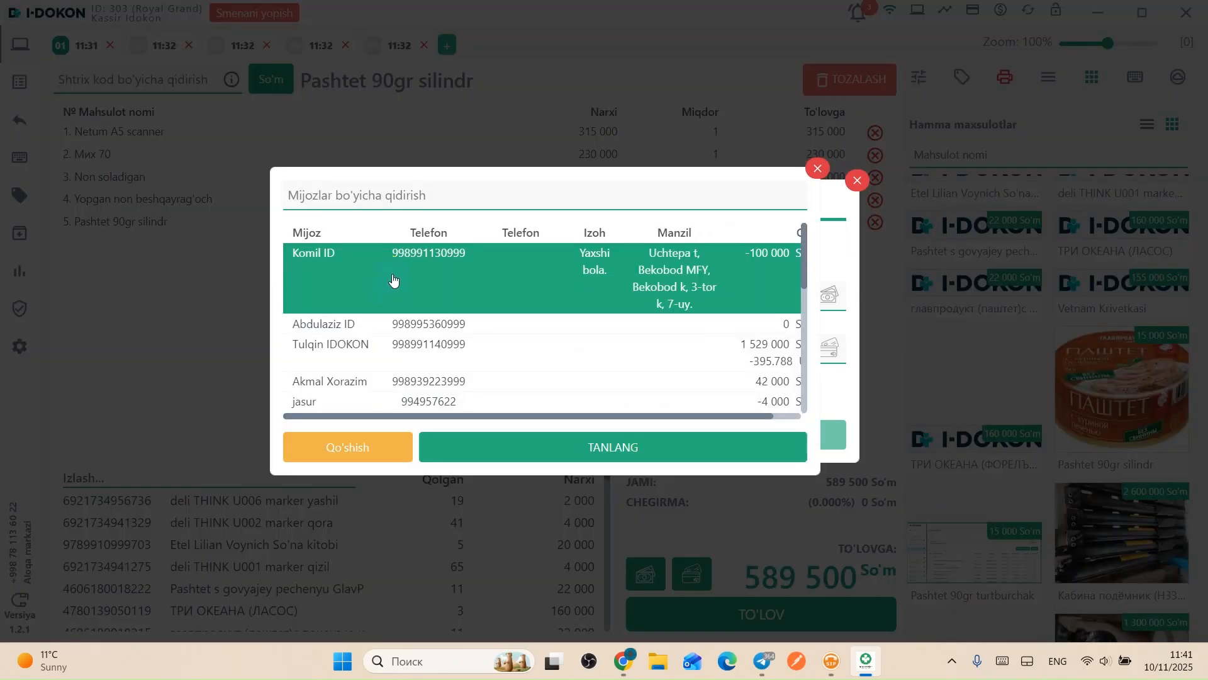
scroll(417, 310, down, 4)
scroll(426, 321, up, 5)
click(394, 406)
Open the new customer form, look over its phone, note and address fields, and close it without saving
click(359, 450)
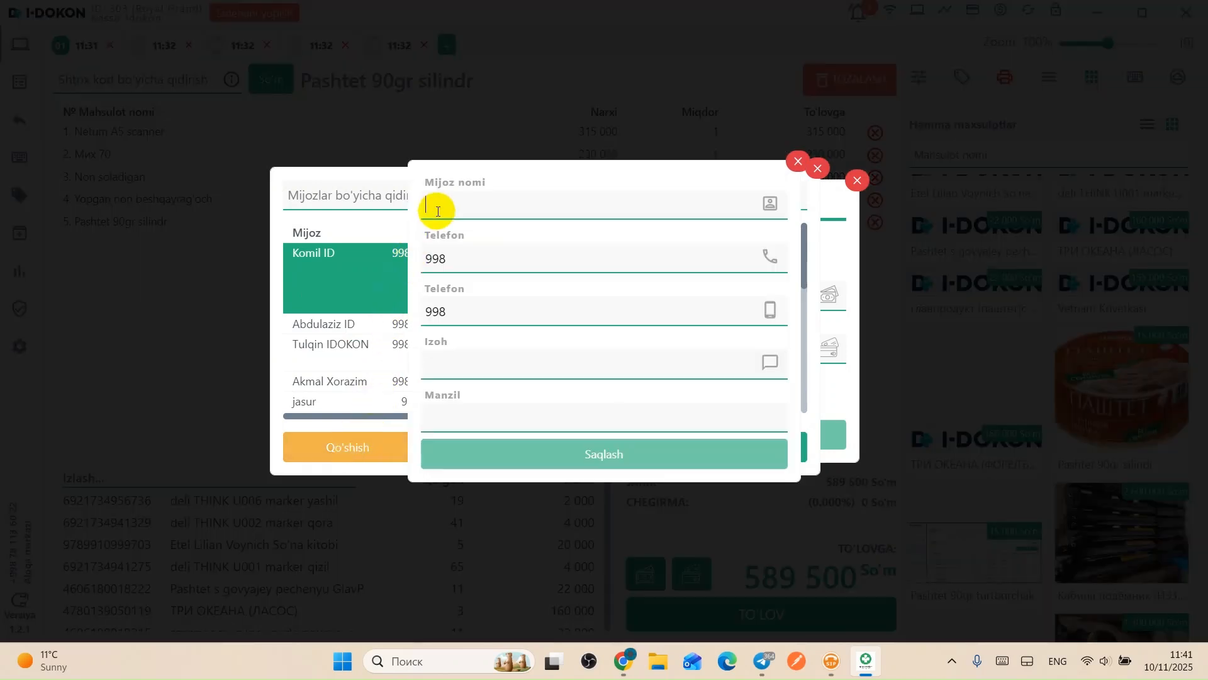
click(520, 416)
click(512, 370)
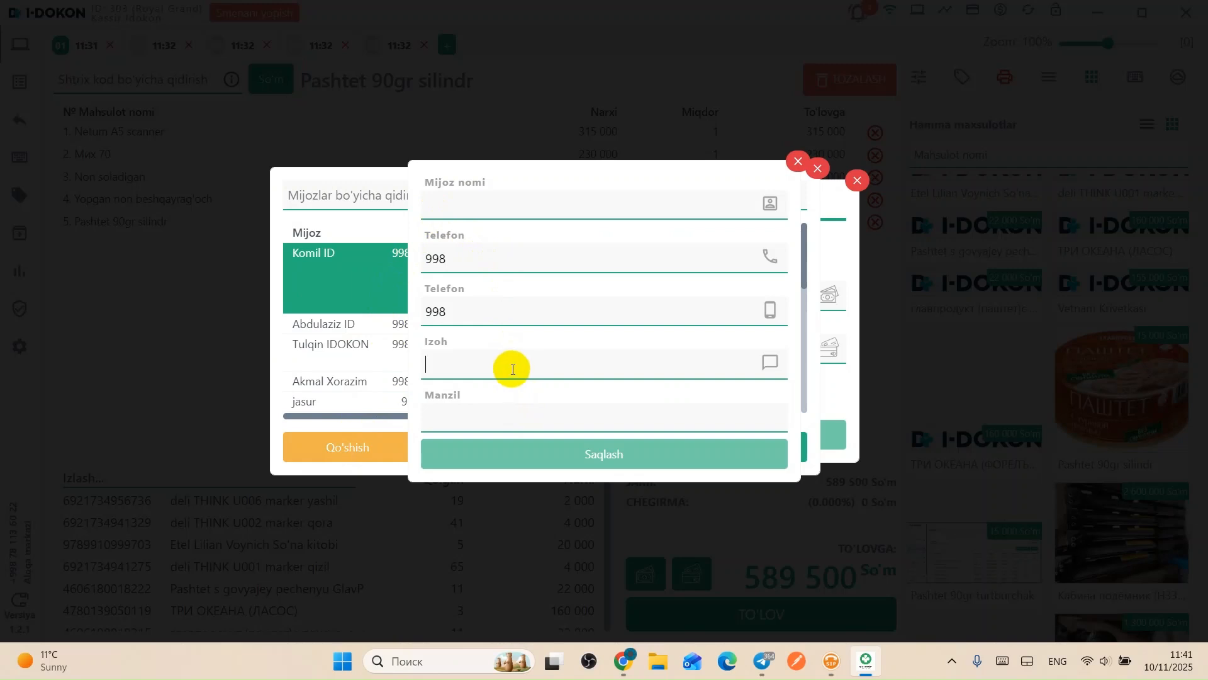
click(511, 316)
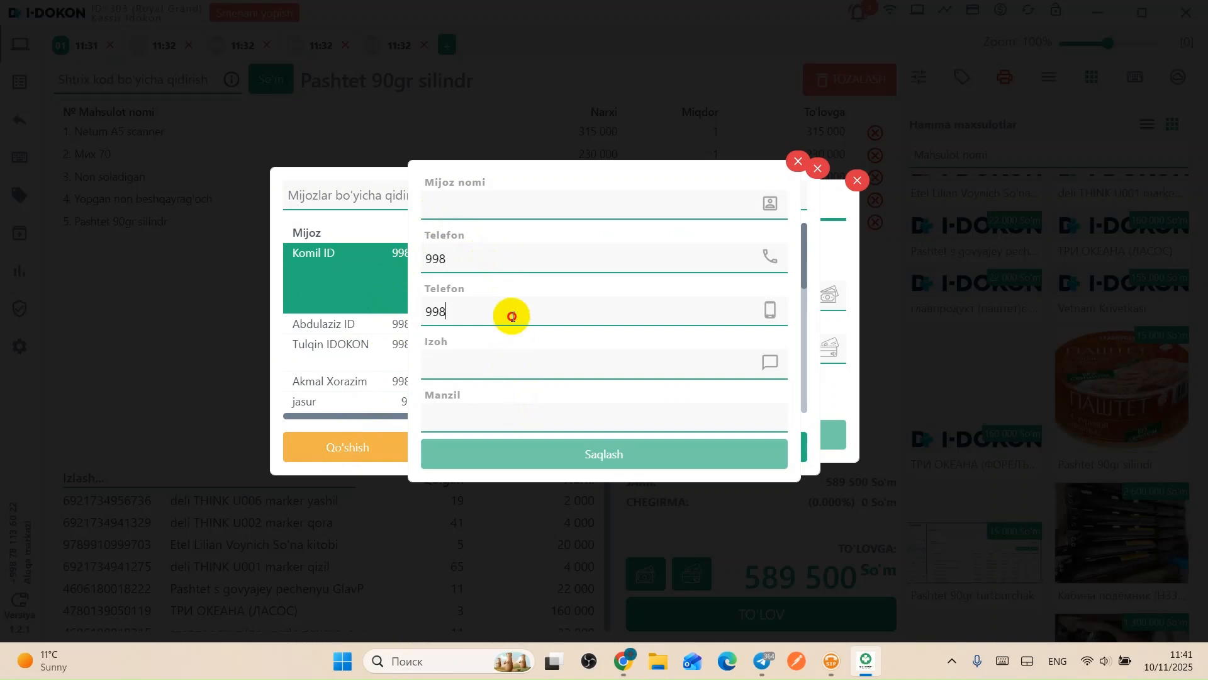
click(799, 162)
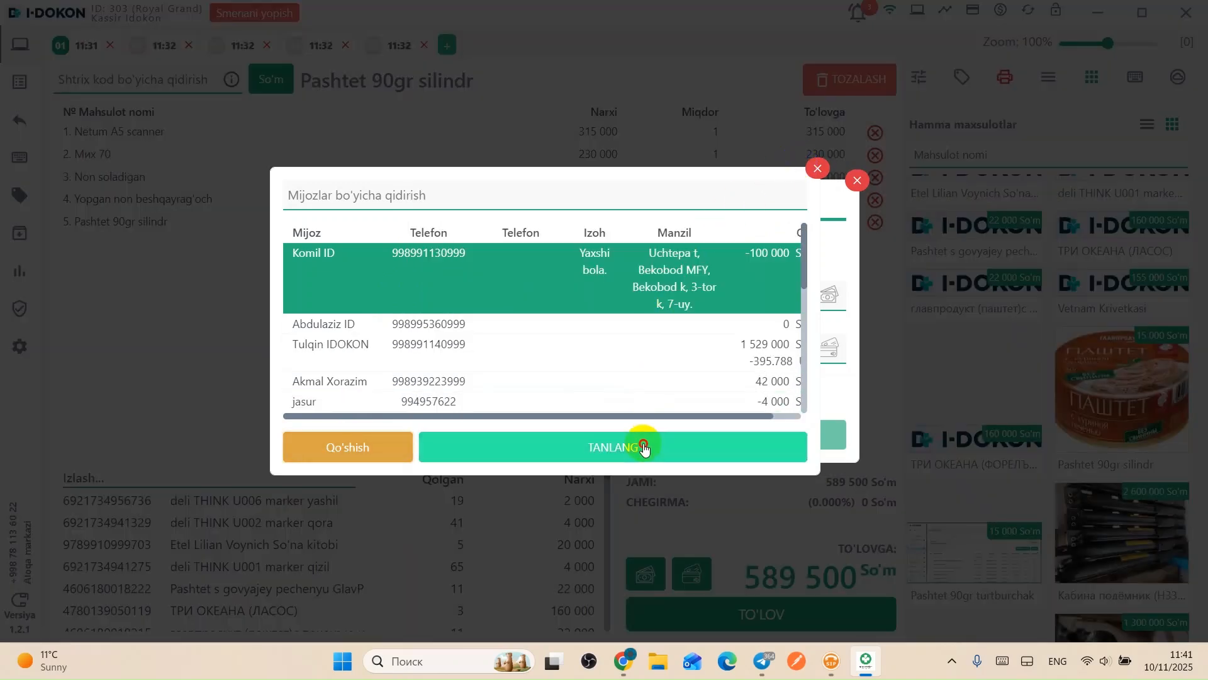
Assign the first listed customer to the credit sale and accept the full amount as debt
click(647, 442)
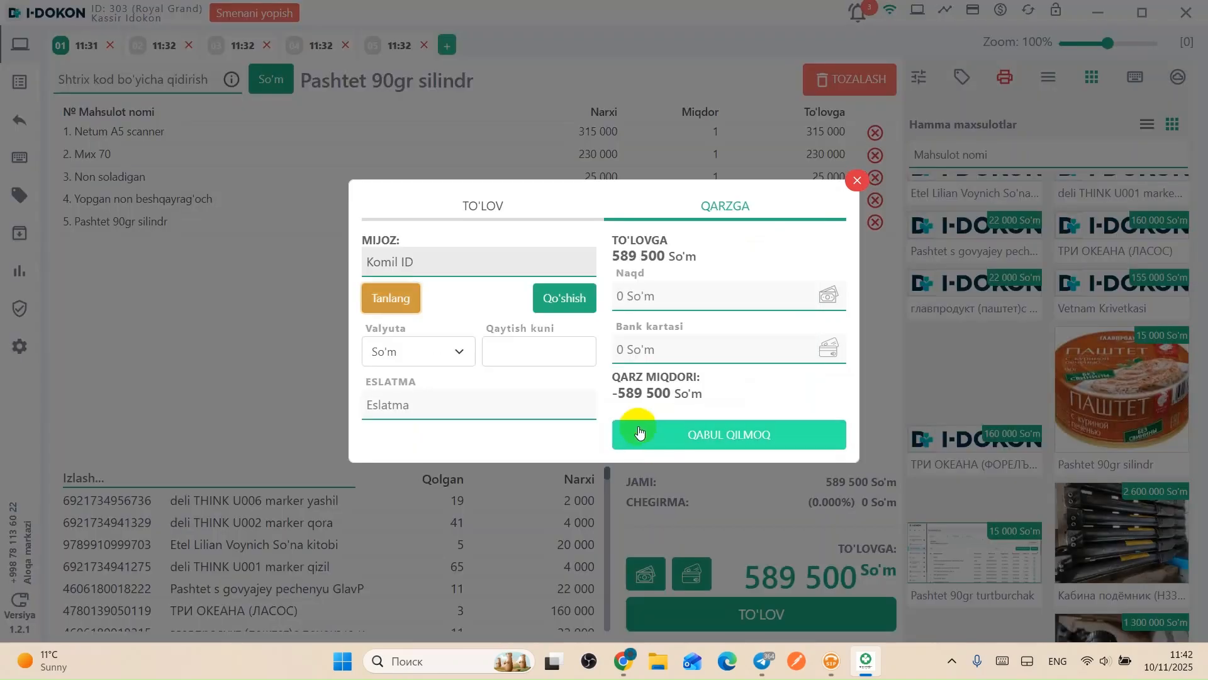
click(700, 443)
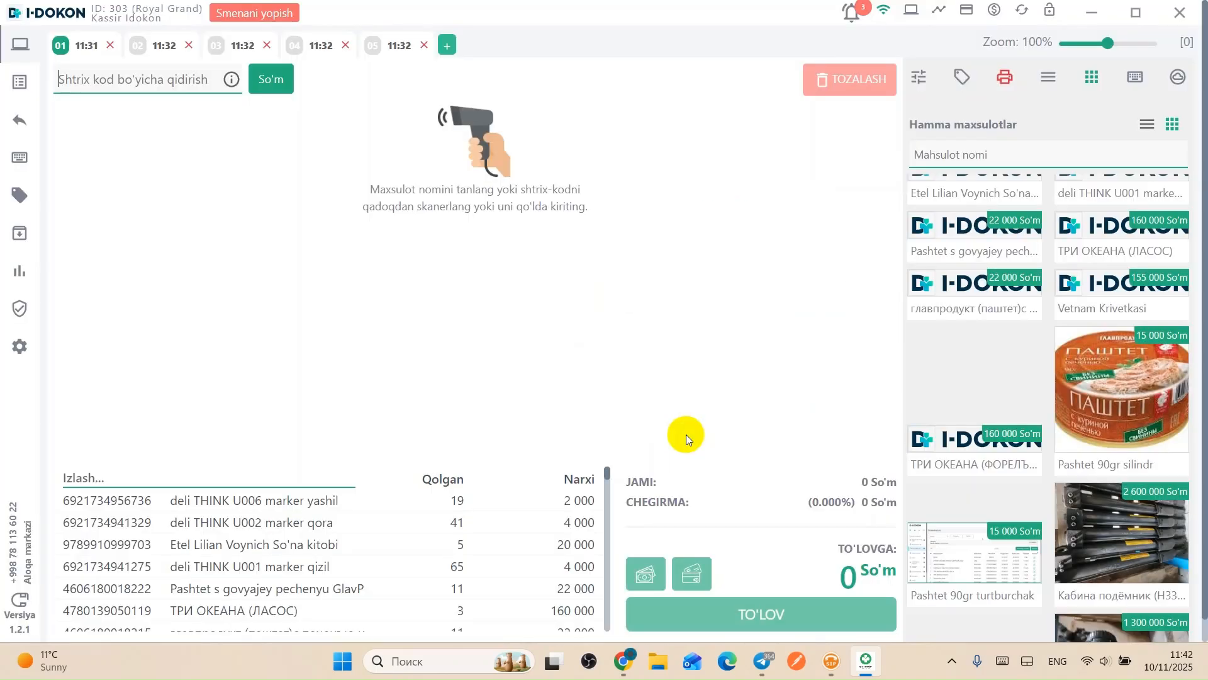